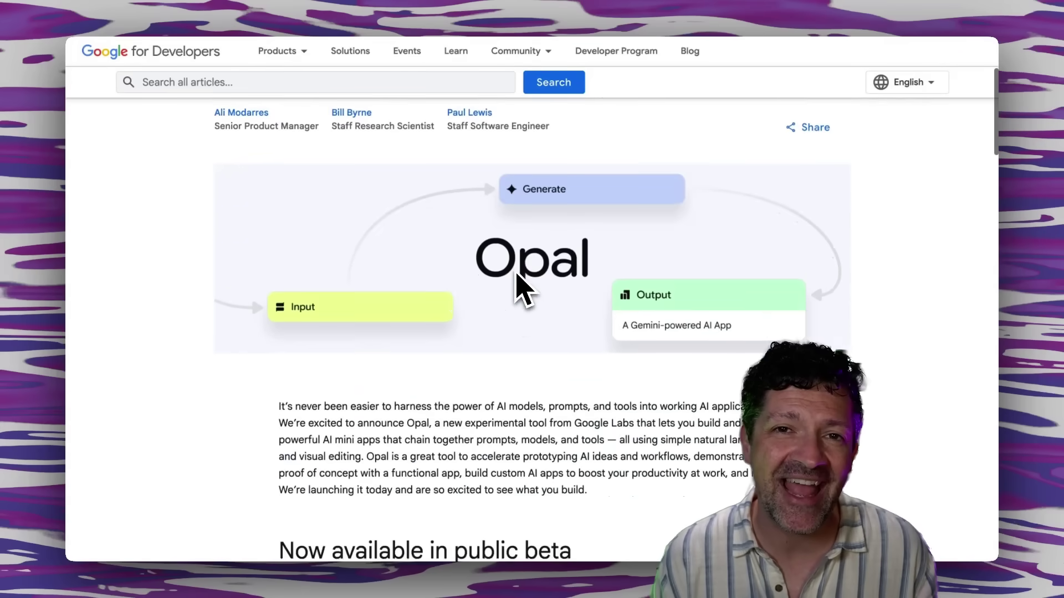
# Step: Scroll through the Google Developers Blog post announcing Opal to read its features
pyautogui.scroll(-9, 518, 274)
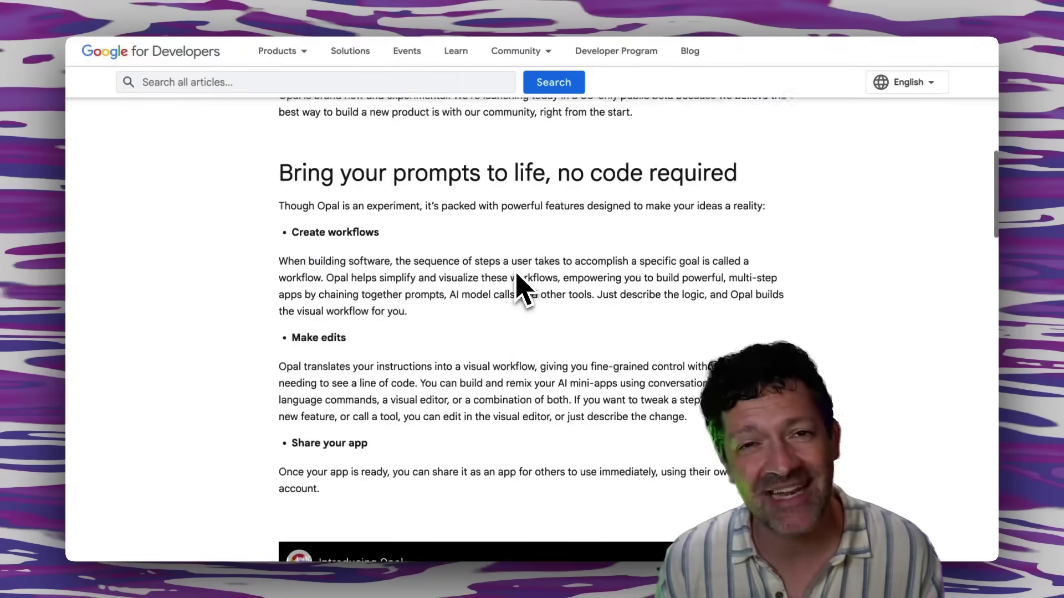
pyautogui.scroll(-8, 518, 277)
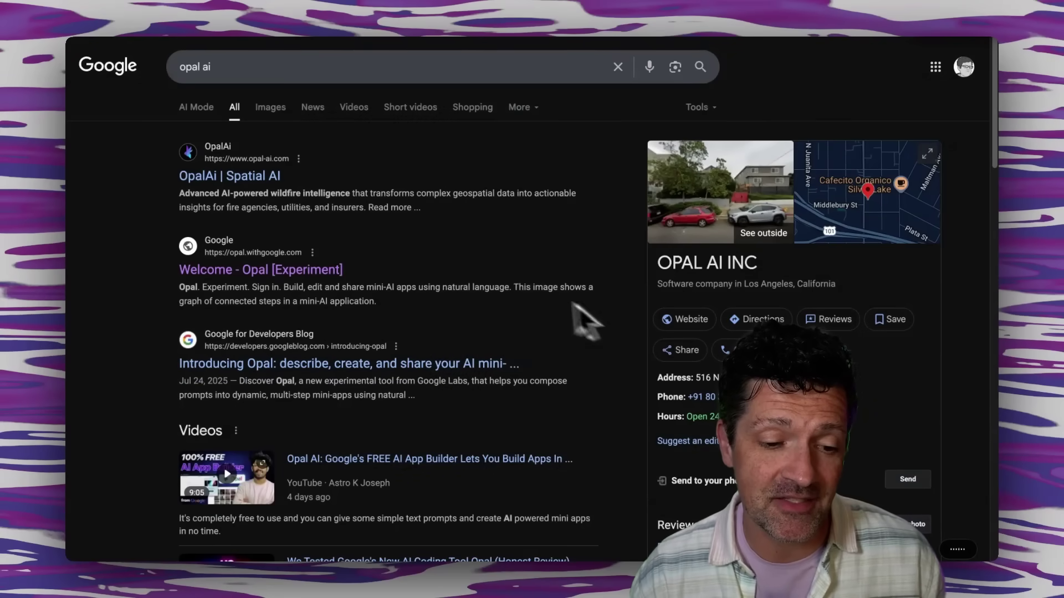
# Step: Open the 'Welcome - Opal [Experiment]' result to reach the Opal home page
pyautogui.tripleClick(212, 66)
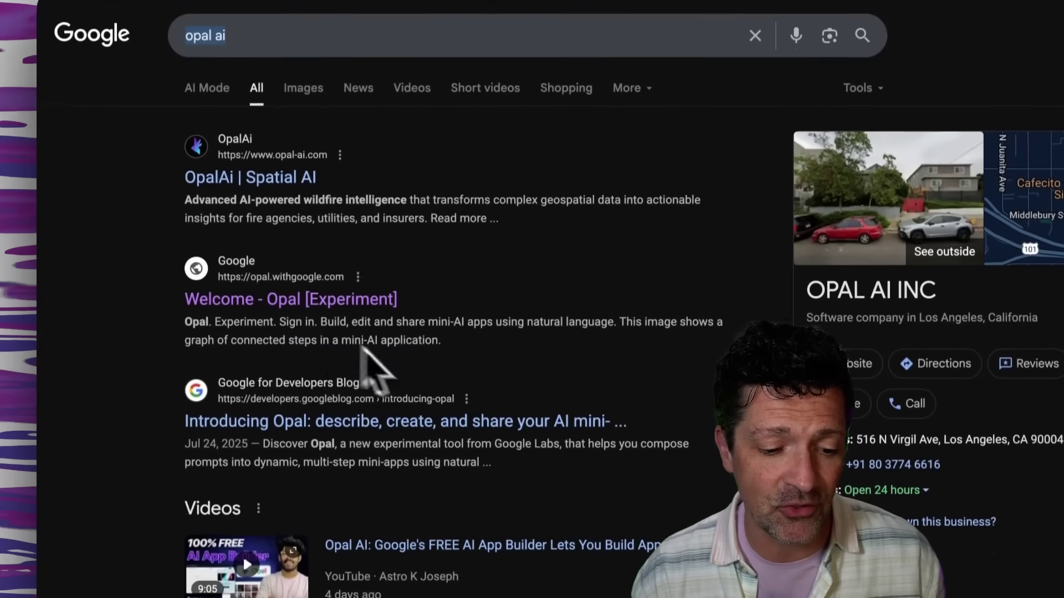
pyautogui.click(322, 300)
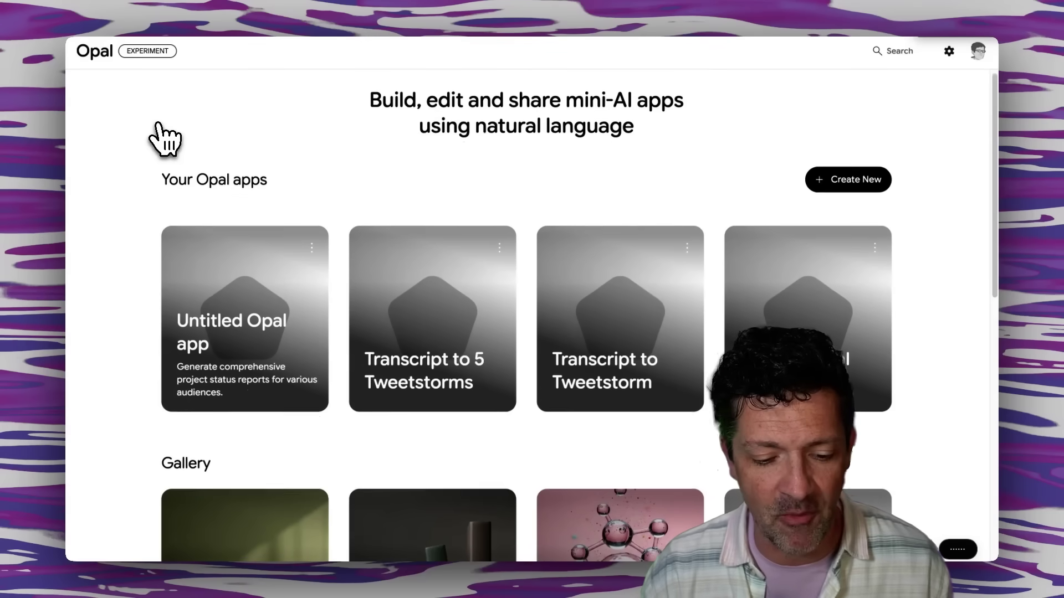
pyautogui.scroll(-2, 166, 138)
pyautogui.scroll(-3, 165, 139)
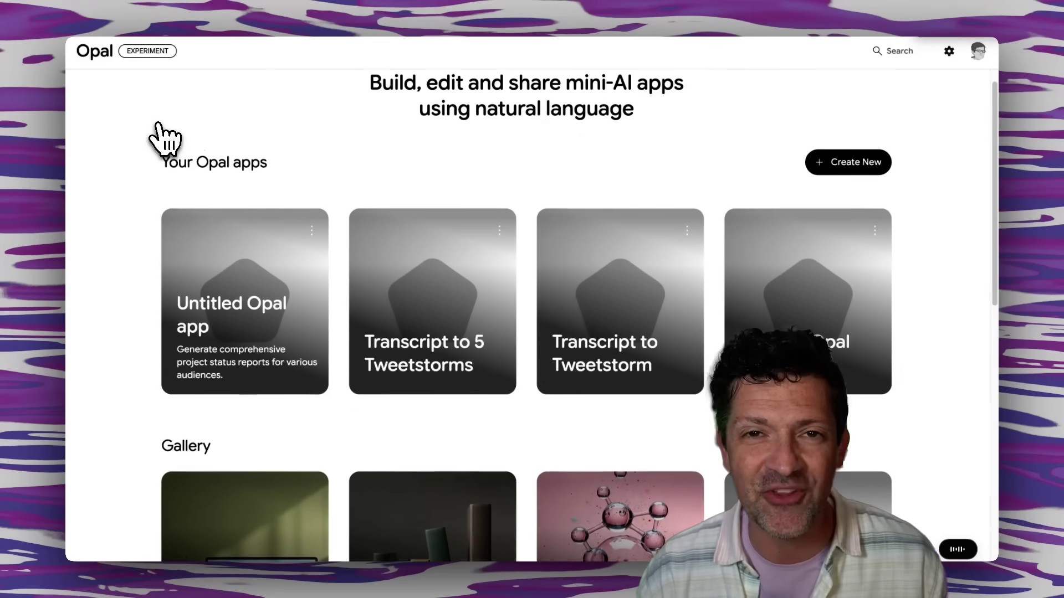
pyautogui.scroll(1, 165, 139)
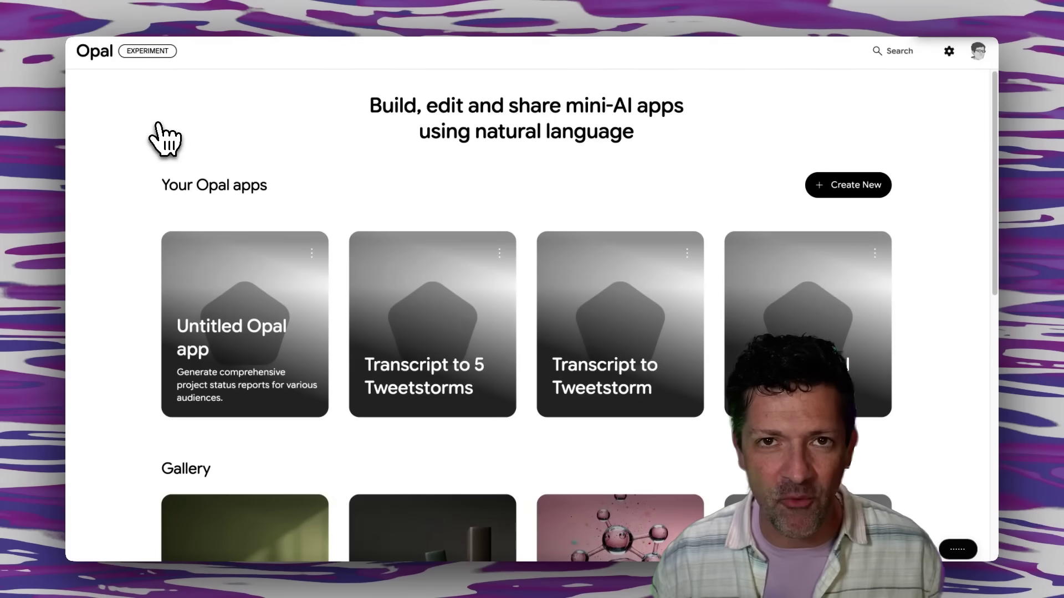
pyautogui.scroll(-12, 165, 139)
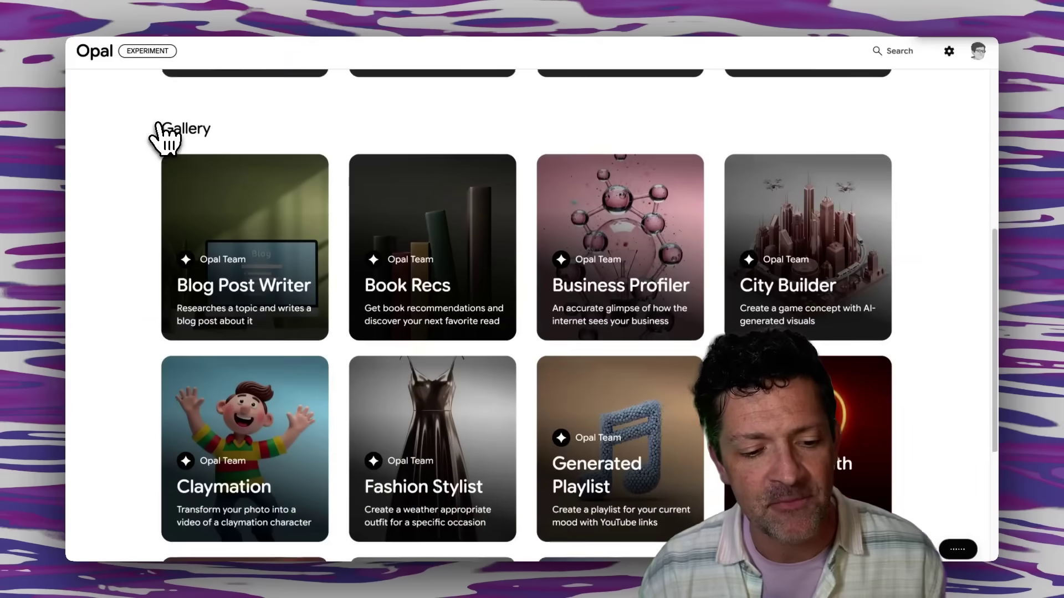
pyautogui.scroll(-1, 165, 136)
pyautogui.moveTo(183, 166)
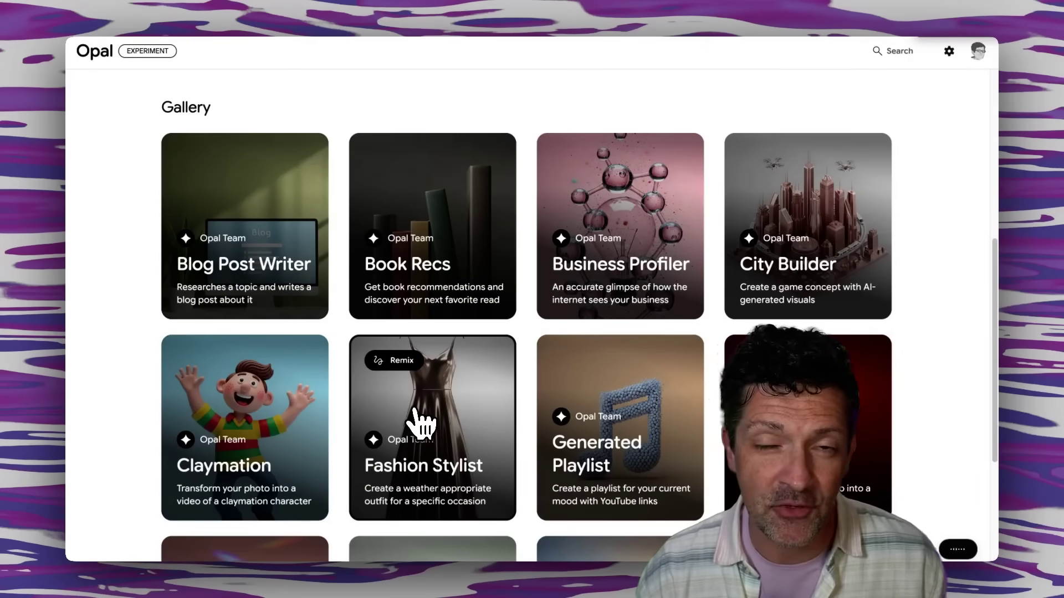
pyautogui.scroll(-1, 415, 413)
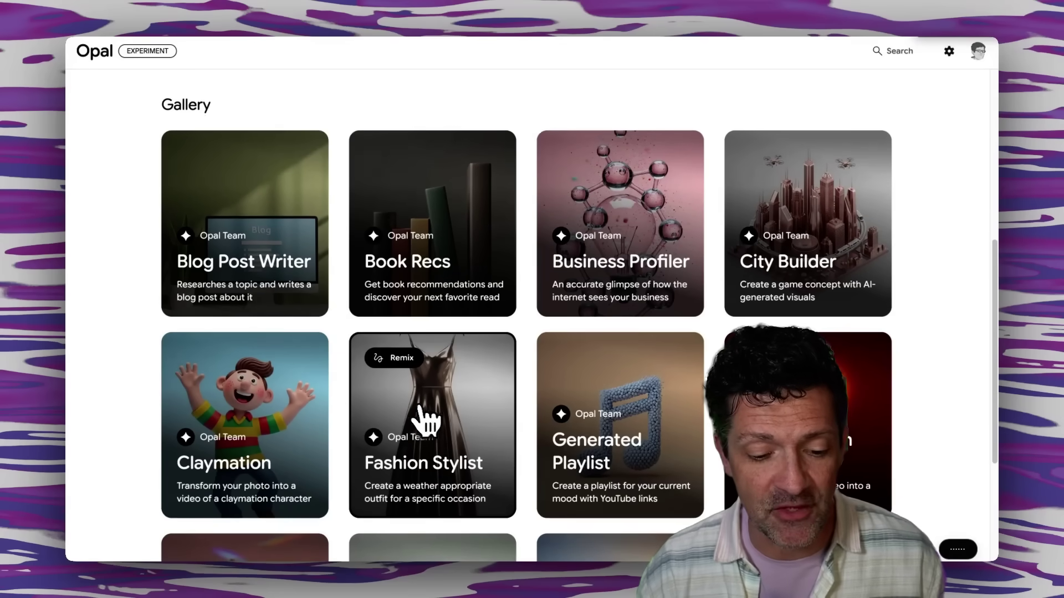
pyautogui.scroll(5, 651, 439)
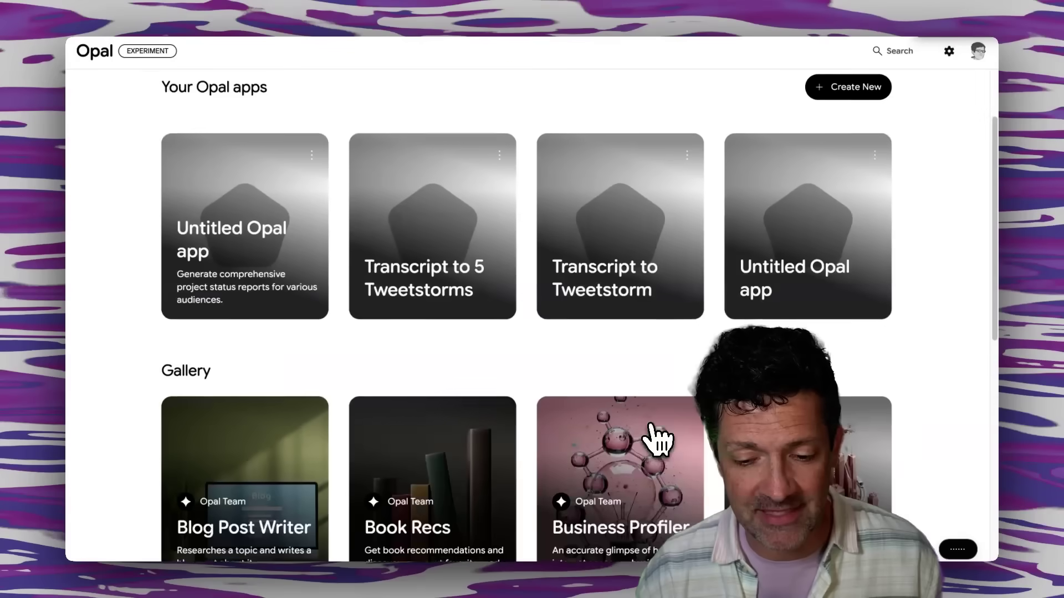
pyautogui.scroll(2, 657, 441)
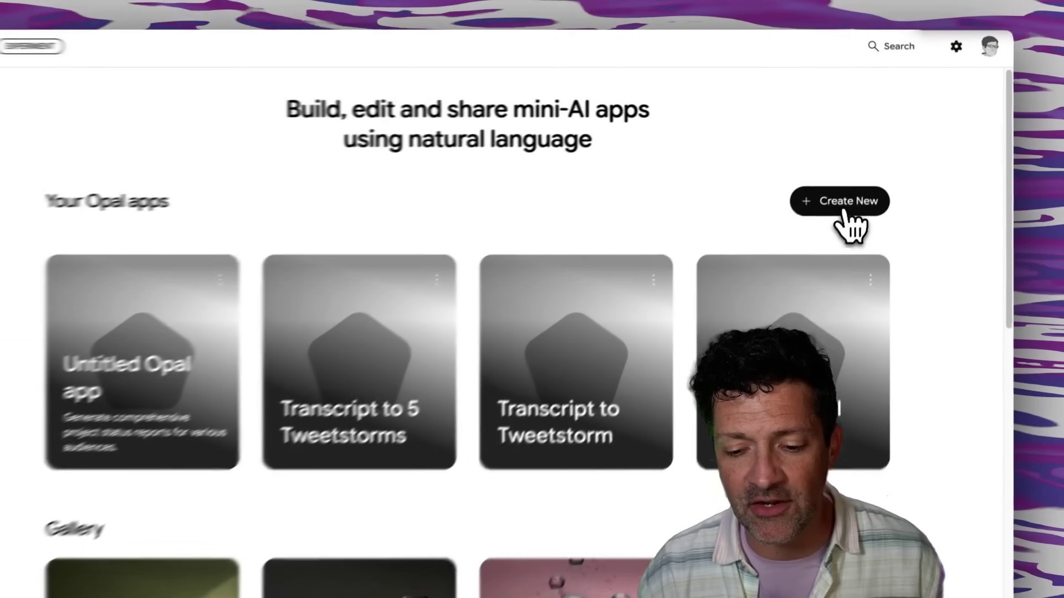
# Step: Create a new Untitled Opal app and focus its describe-what-you-want-to-build box
pyautogui.click(850, 190)
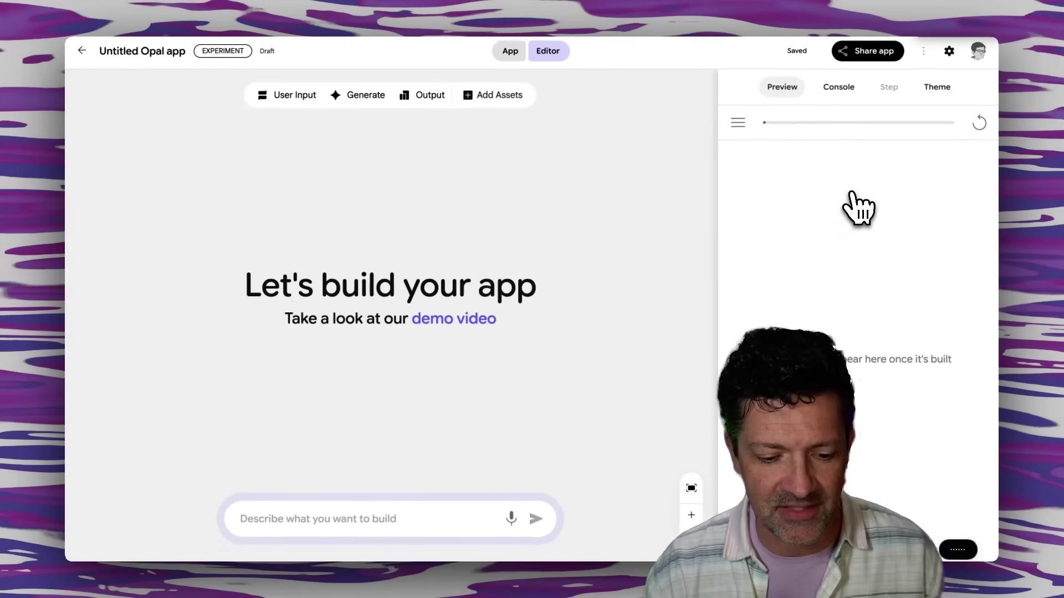
pyautogui.click(251, 522)
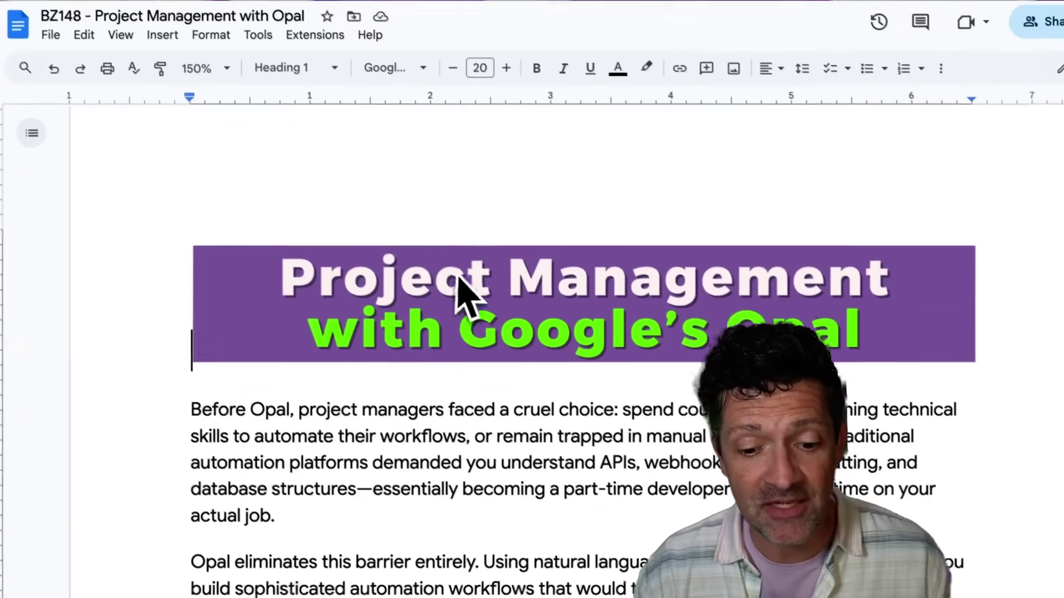
# Step: Scroll the BZ148 doc down to Phase 2's Weekly Status Report Generator section
pyautogui.scroll(-2, 458, 289)
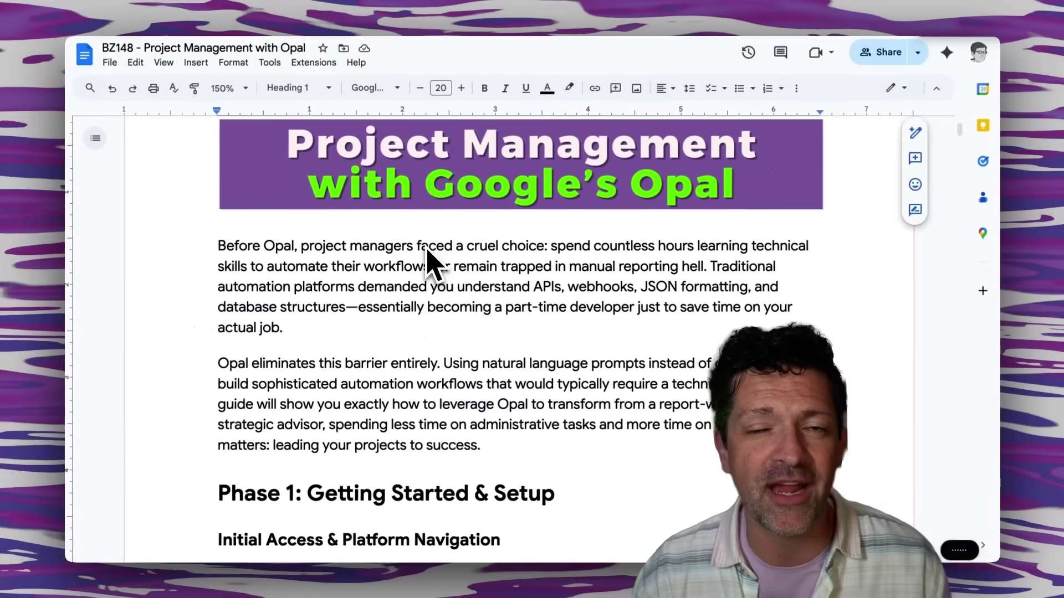
pyautogui.scroll(-2, 429, 264)
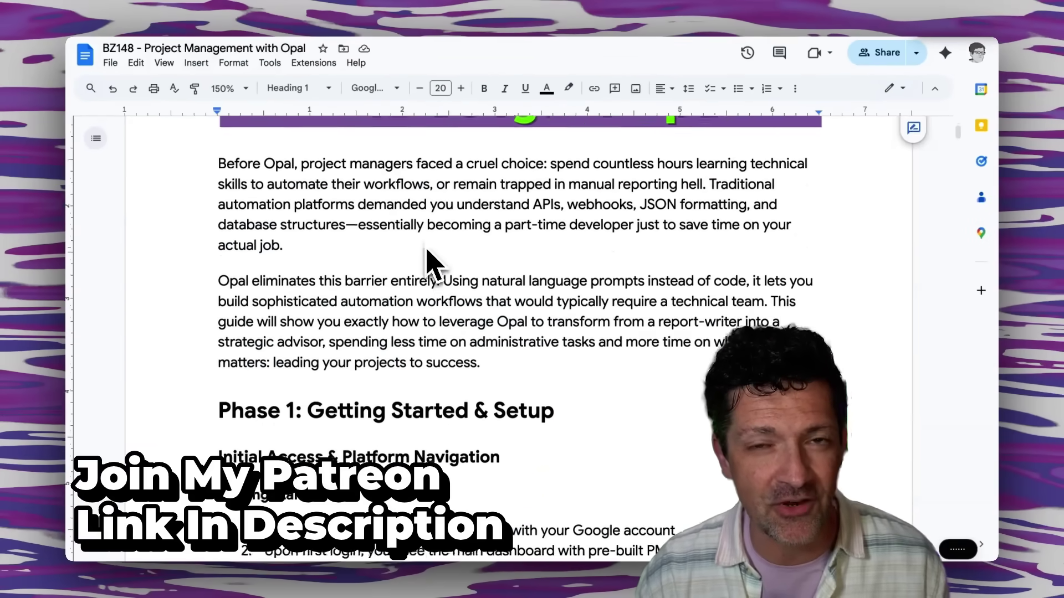
pyautogui.scroll(-4, 430, 263)
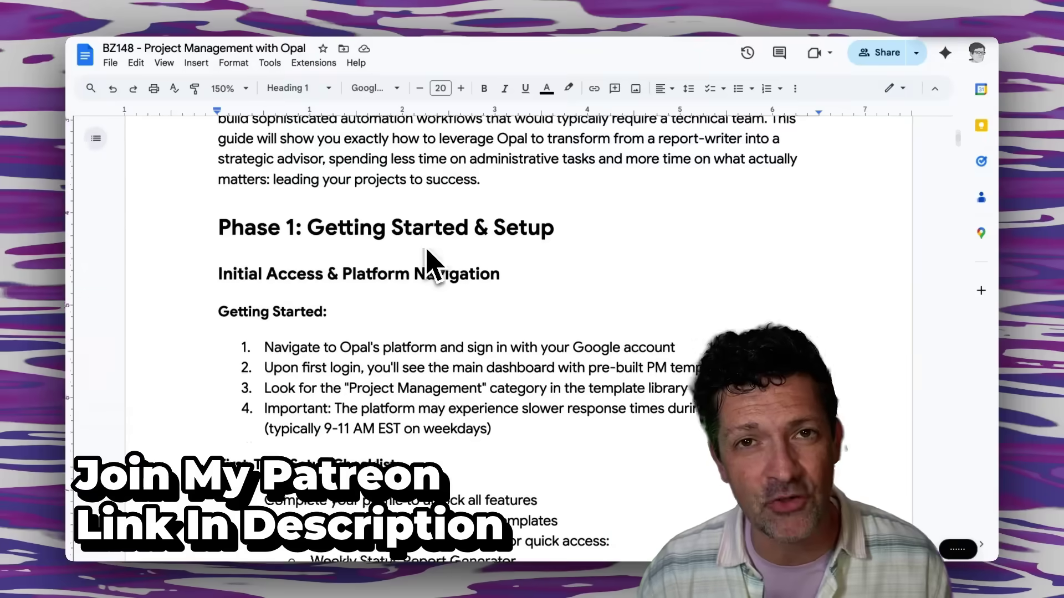
pyautogui.scroll(-2, 430, 263)
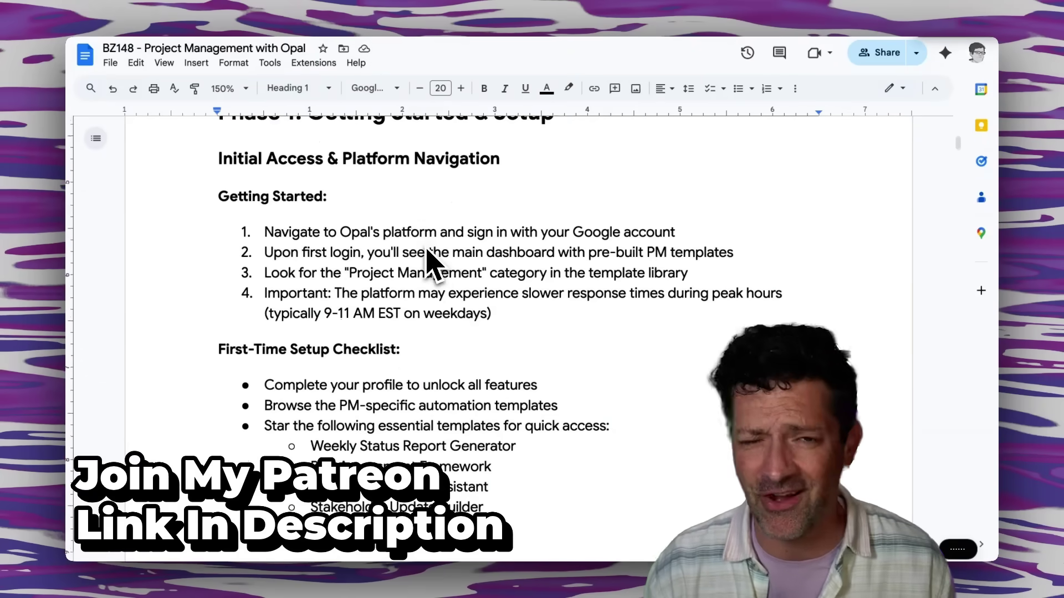
pyautogui.scroll(-1, 429, 263)
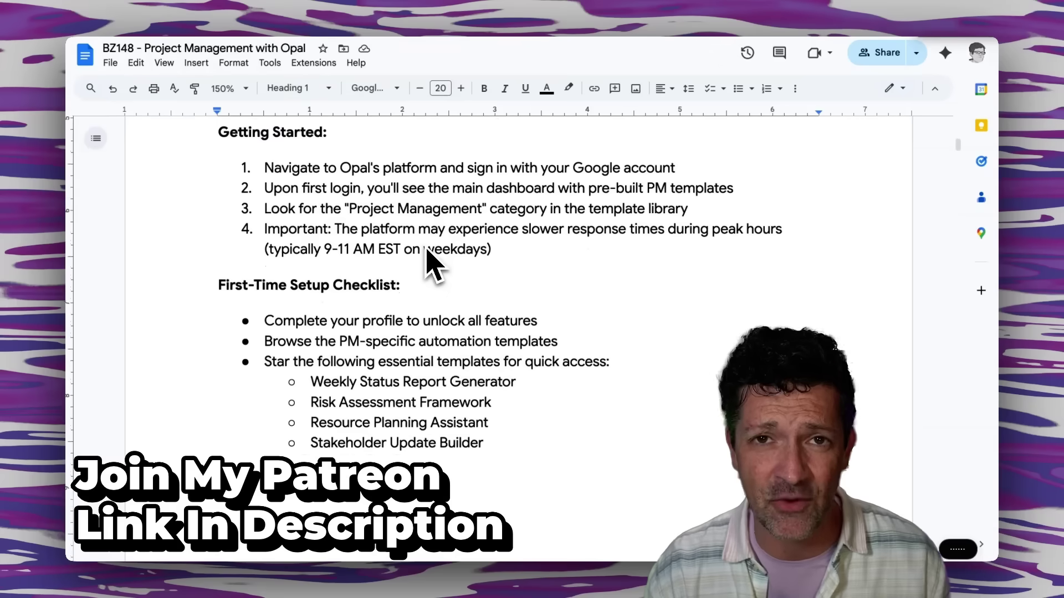
pyautogui.scroll(-2, 429, 263)
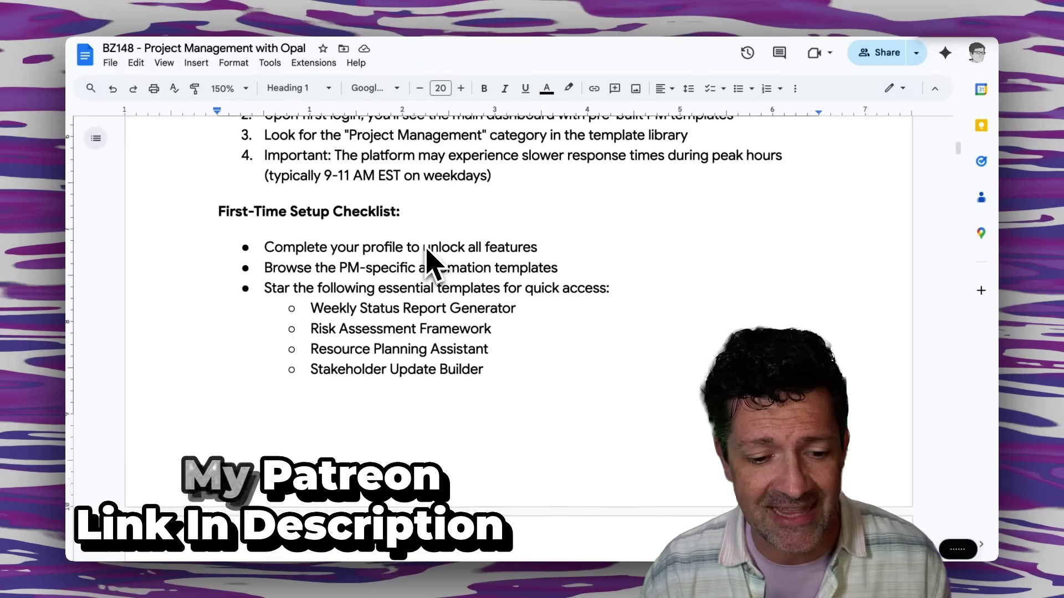
pyautogui.scroll(-4, 429, 263)
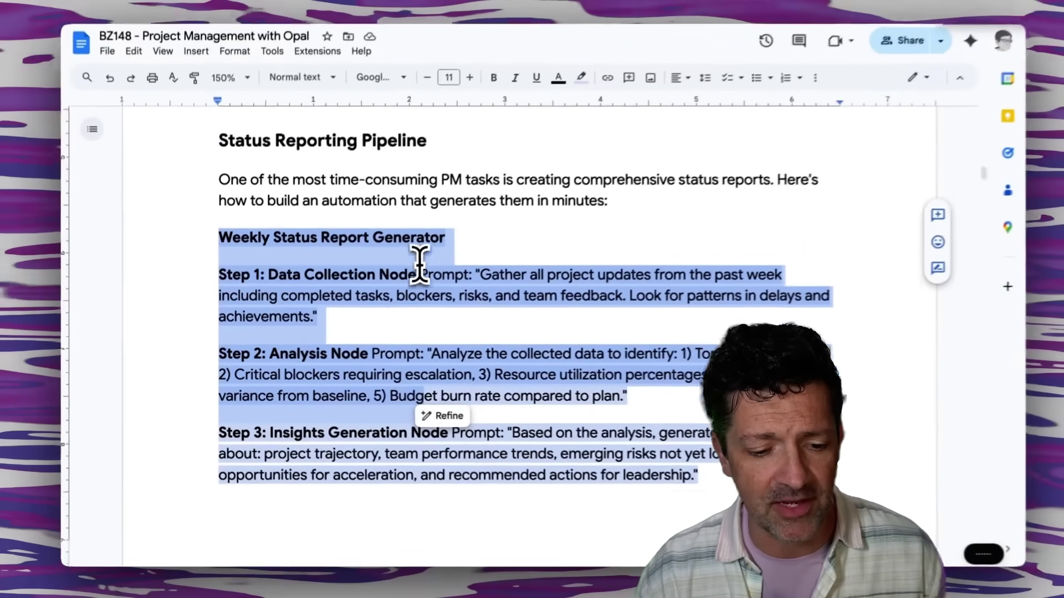
pyautogui.scroll(-2, 476, 228)
pyautogui.scroll(-1, 413, 270)
pyautogui.scroll(-2, 412, 270)
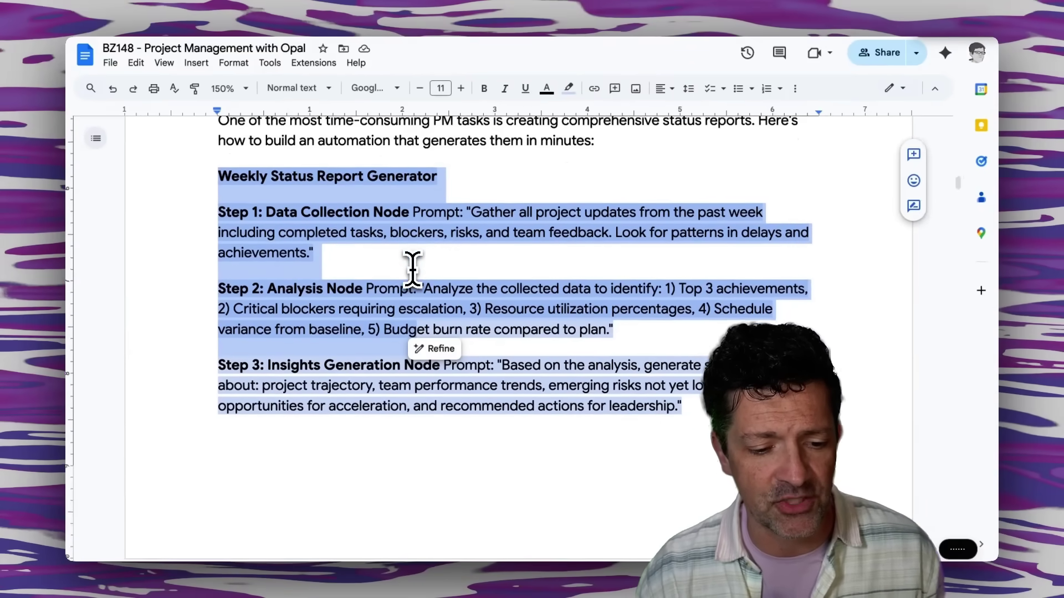
# Step: Select the section from its title through the Step 5 Distribution Preparation Node prompt
pyautogui.click(266, 240)
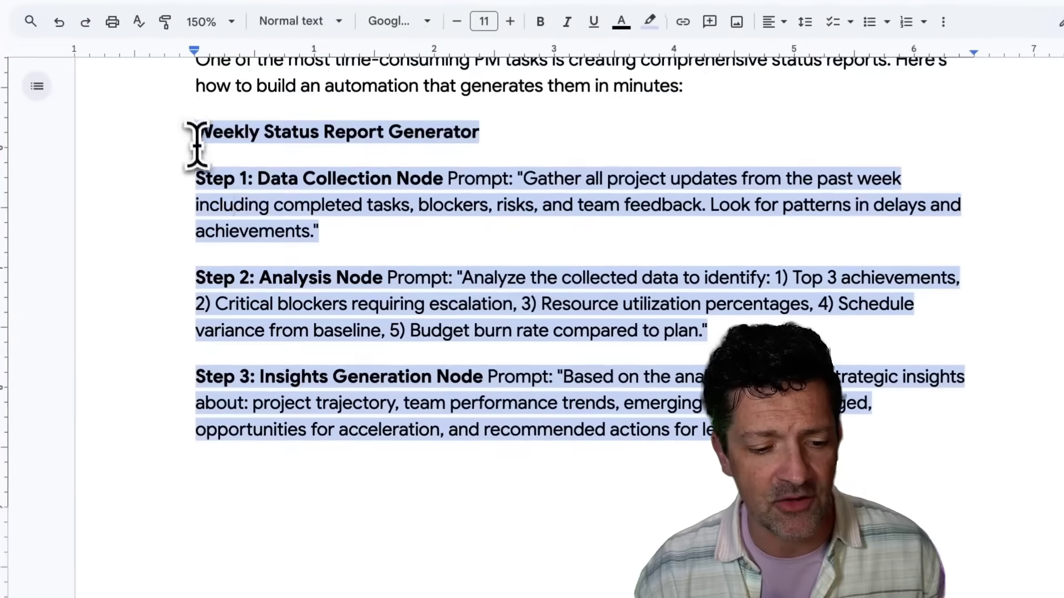
pyautogui.moveTo(217, 177); pyautogui.dragTo(367, 391)
pyautogui.scroll(-5, 392, 427)
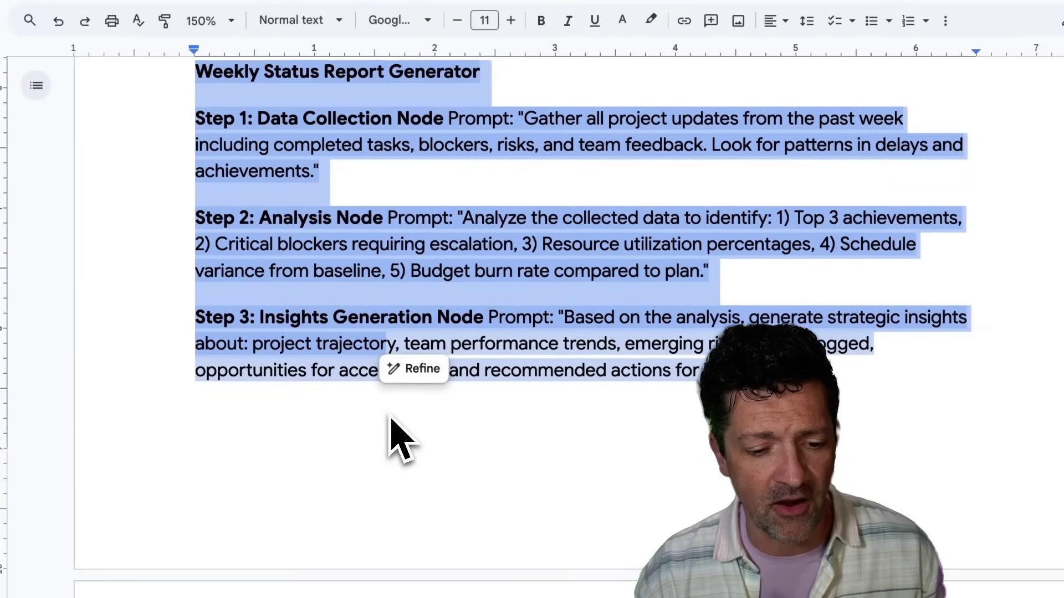
pyautogui.scroll(-4, 388, 412)
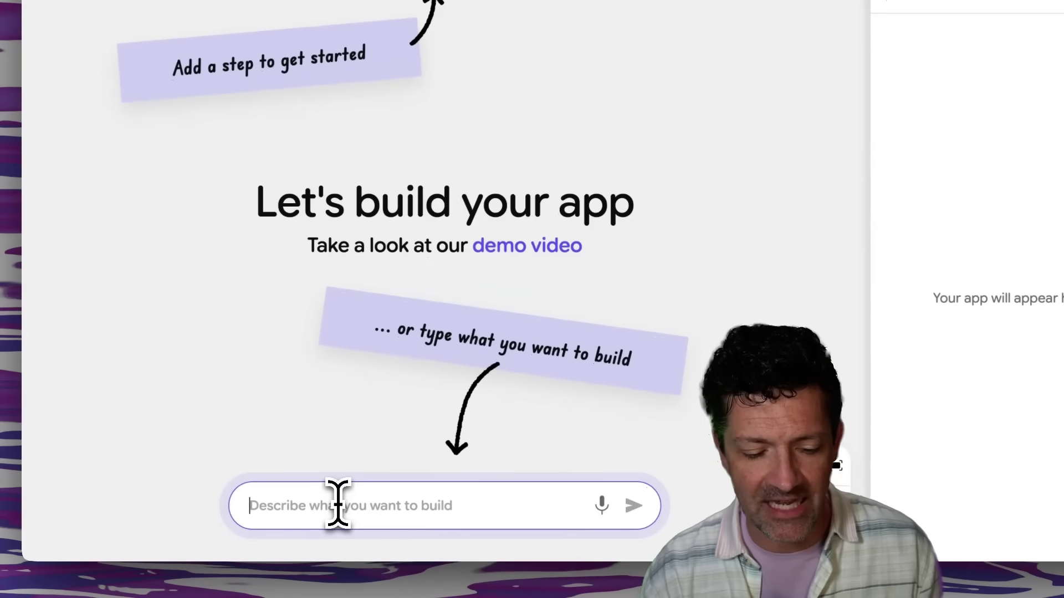
# Step: Paste the copied status report step prompts into Opal's description box and submit
pyautogui.hotkey('ctrl', 'v')
pyautogui.press('Return')
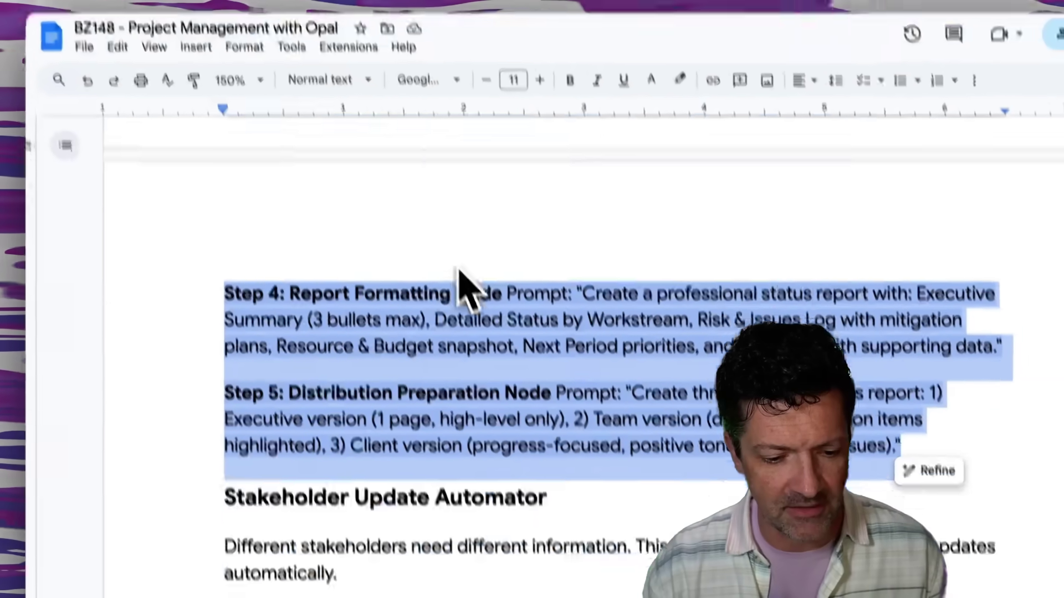
# Step: Scroll the Google Doc to the Step 4 Report Formatting and Step 5 Distribution Preparation prompts
pyautogui.scroll(10, 465, 287)
pyautogui.scroll(5, 431, 210)
pyautogui.scroll(-2, 408, 390)
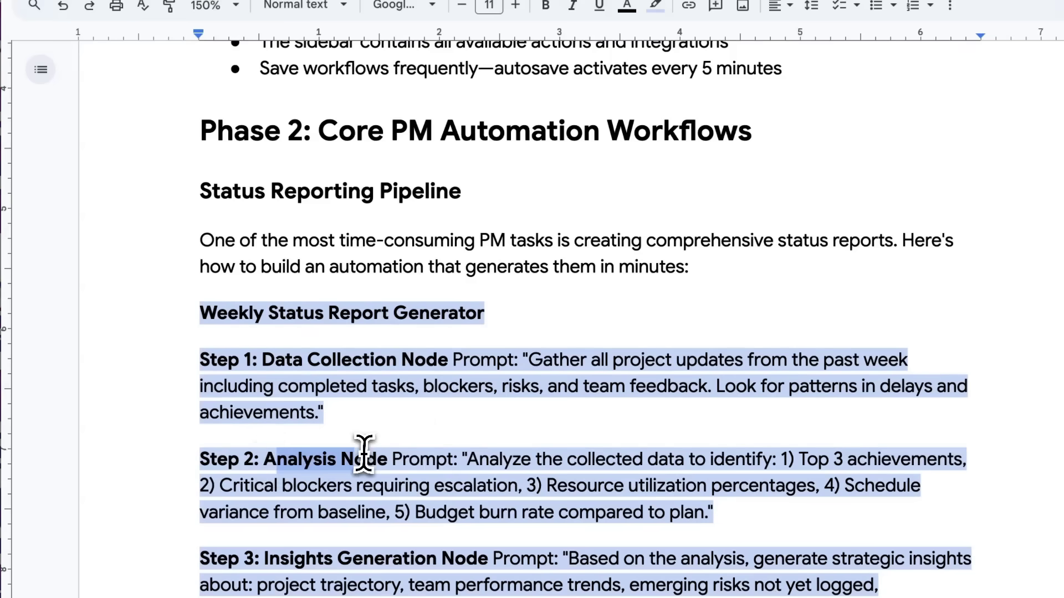
pyautogui.scroll(-1, 364, 454)
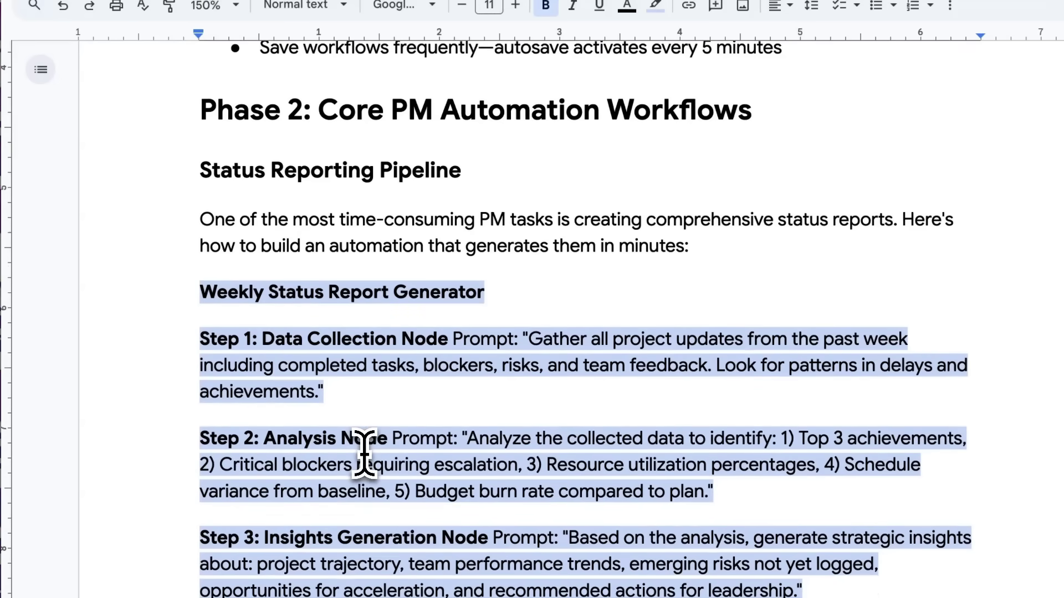
pyautogui.scroll(-6, 364, 455)
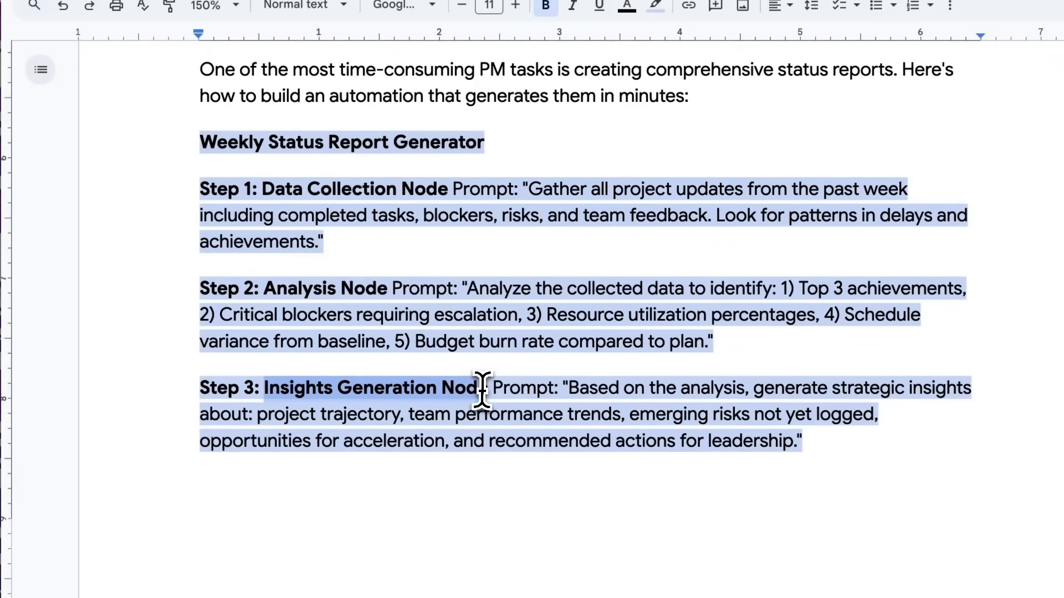
pyautogui.scroll(-10, 454, 424)
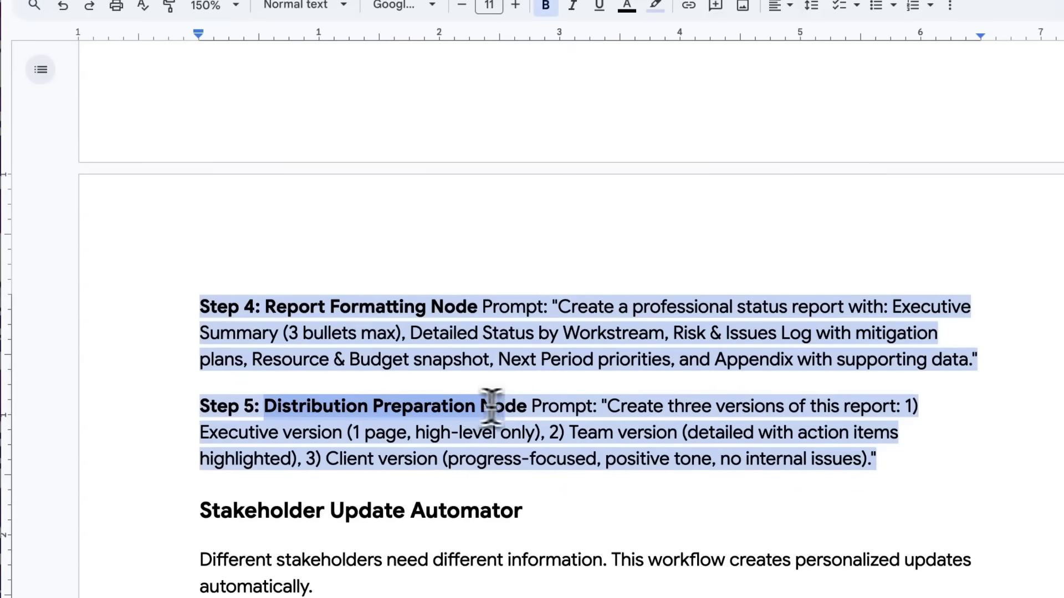
# Step: Inspect the Project Updates input node of the generated Status Reporting Pipeline
pyautogui.click(534, 408)
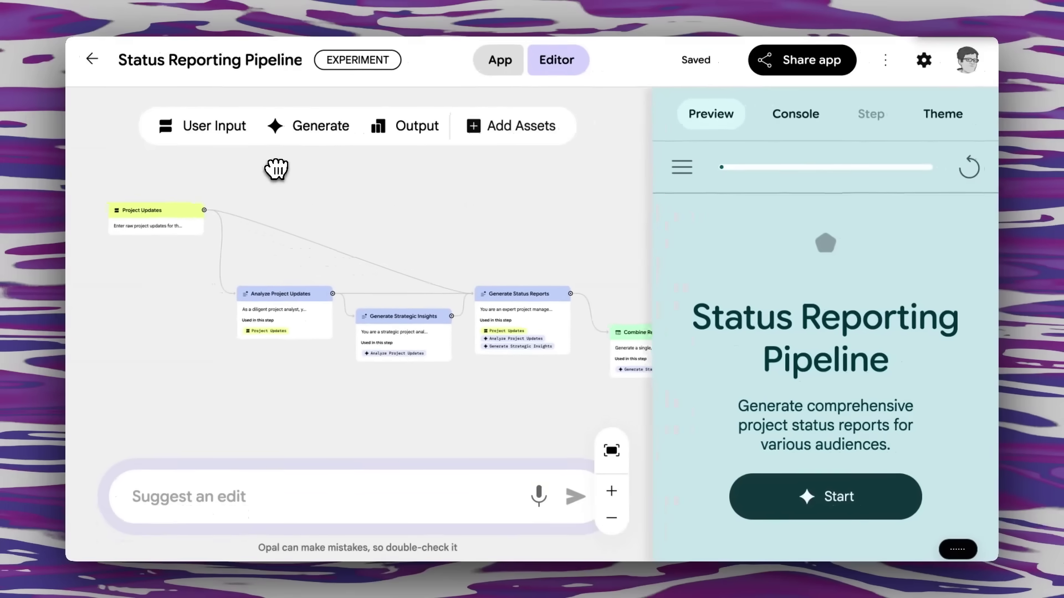
pyautogui.moveTo(275, 168); pyautogui.dragTo(295, 171)
pyautogui.scroll(5, 177, 229)
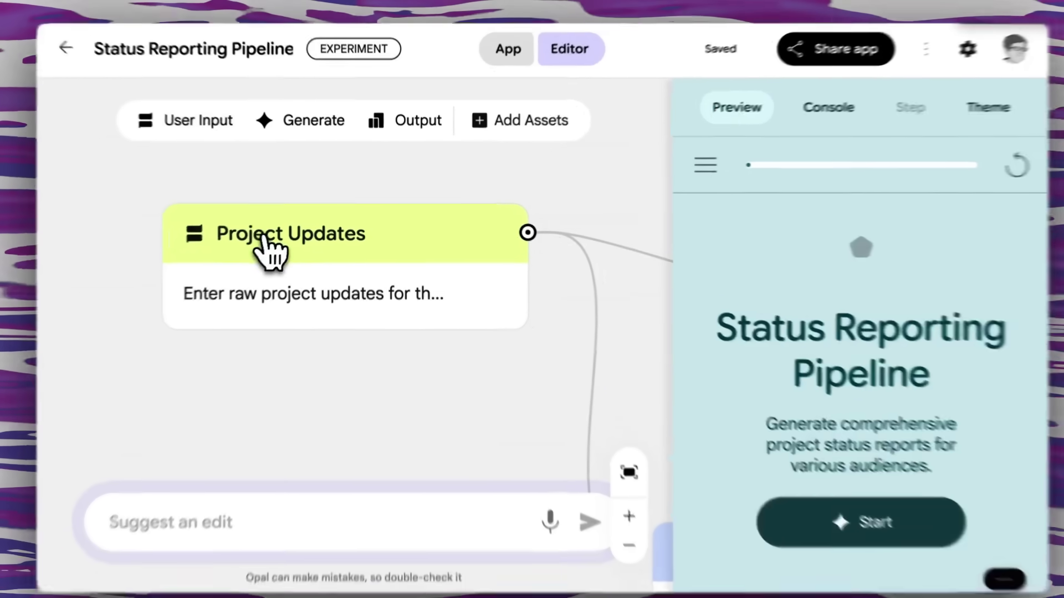
pyautogui.click(271, 230)
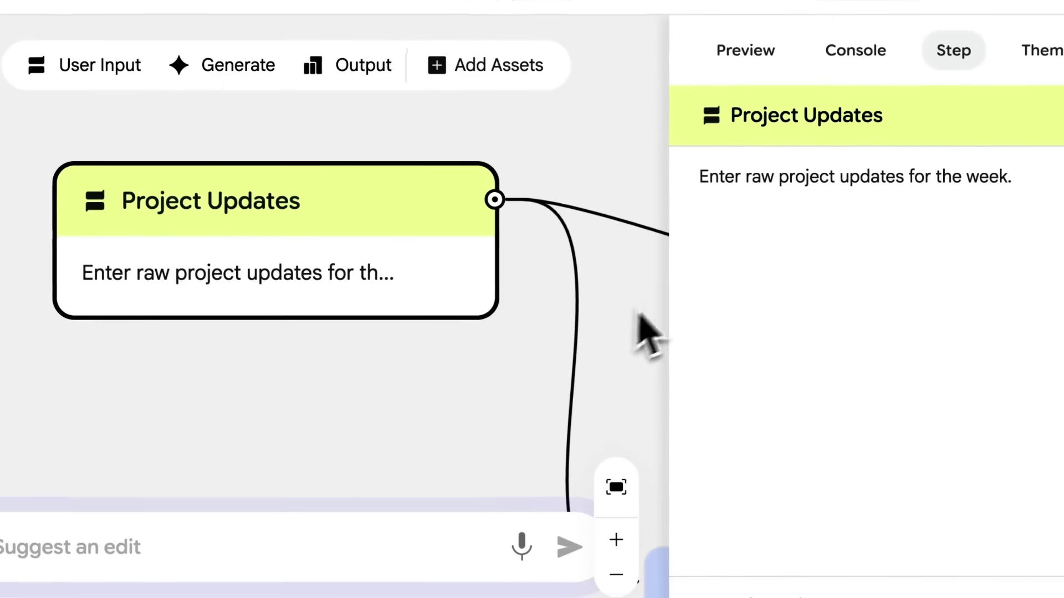
# Step: Read through the Analyze Project Updates step's Gemini 2.5 Flash prompt
pyautogui.moveTo(502, 386); pyautogui.dragTo(138, 192)
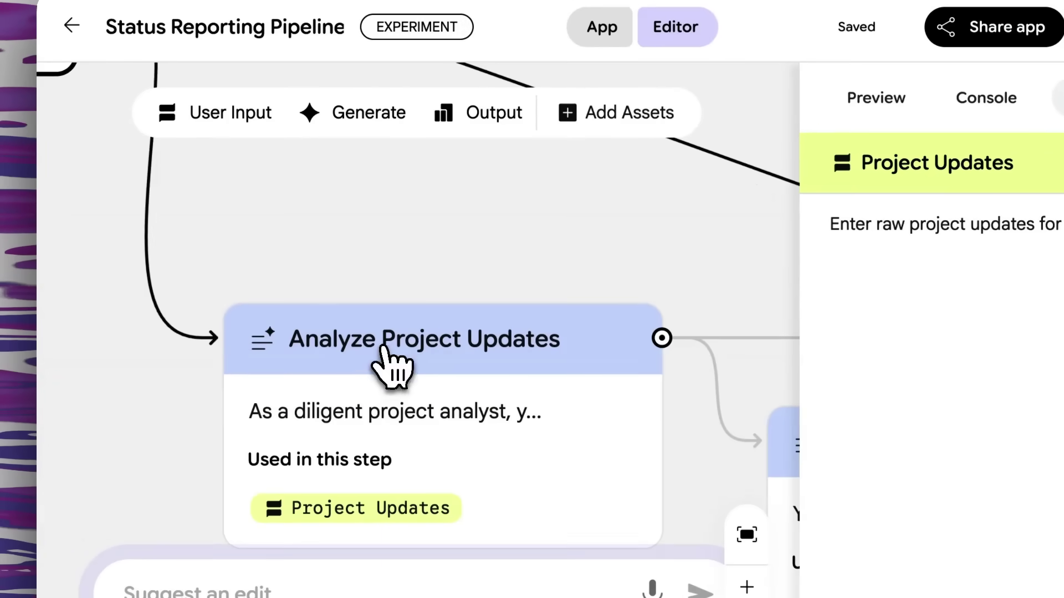
pyautogui.click(382, 347)
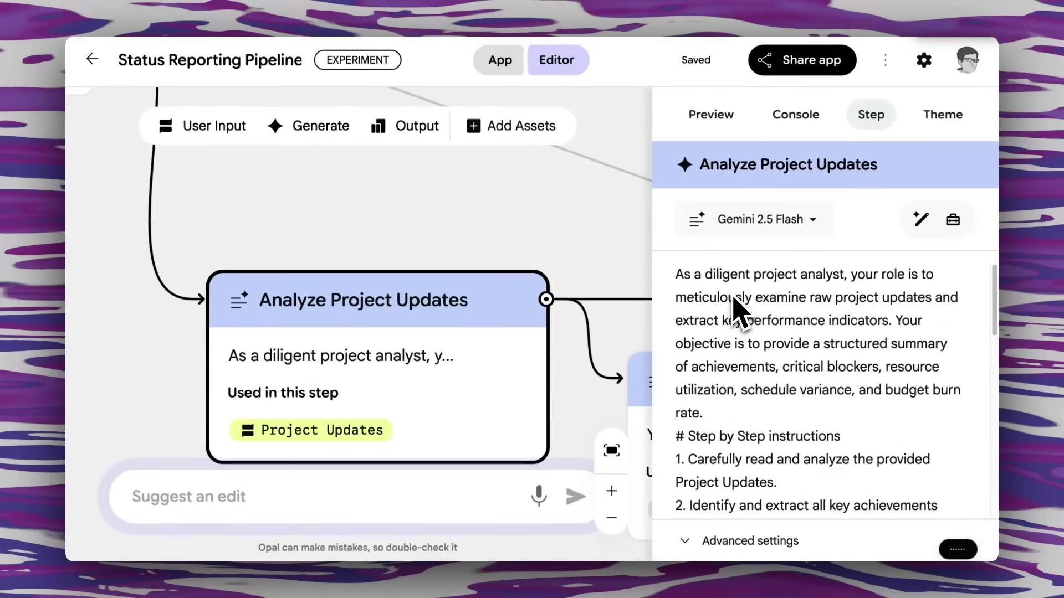
pyautogui.scroll(-2, 734, 308)
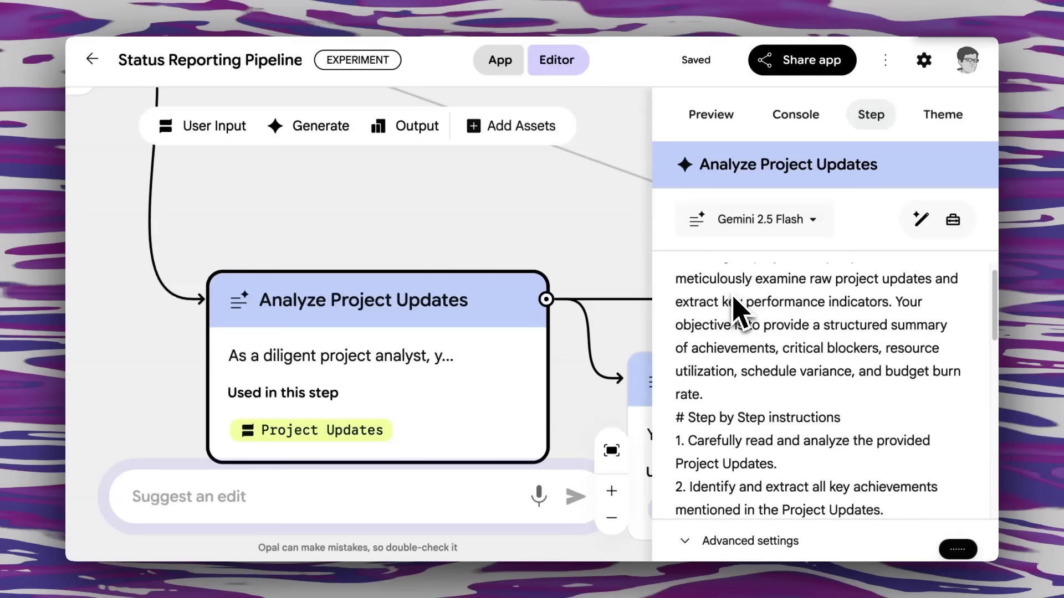
pyautogui.scroll(-2, 734, 308)
pyautogui.scroll(2, 734, 308)
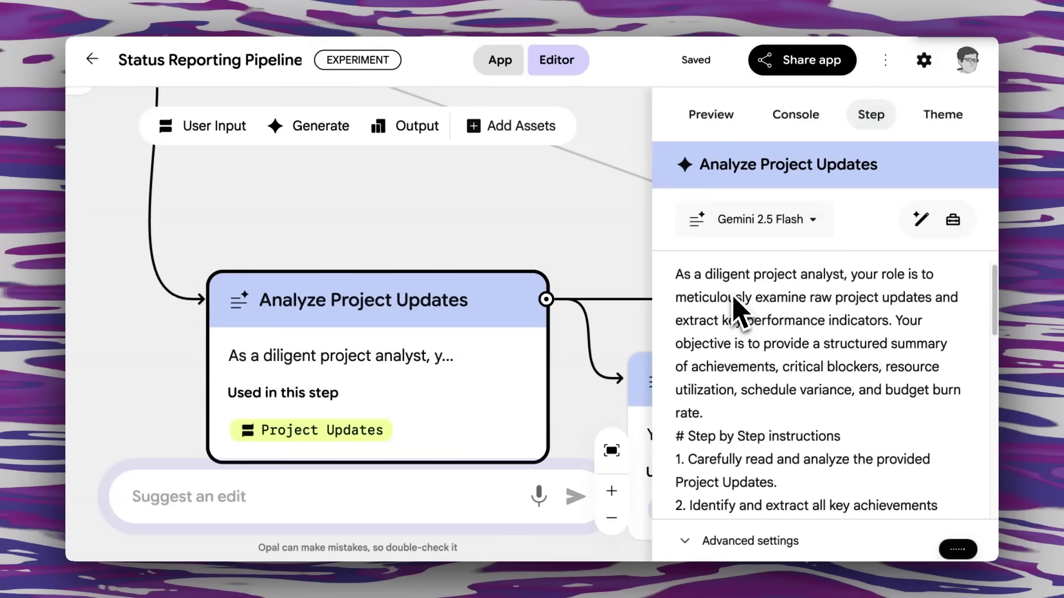
pyautogui.scroll(-1, 734, 308)
pyautogui.scroll(-6, 734, 308)
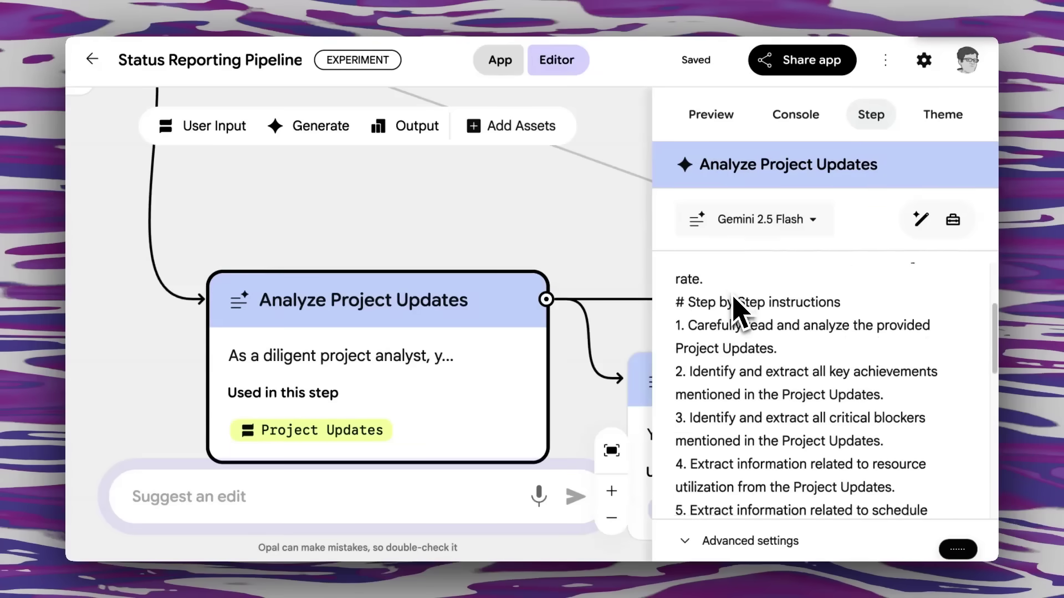
pyautogui.scroll(-3, 734, 308)
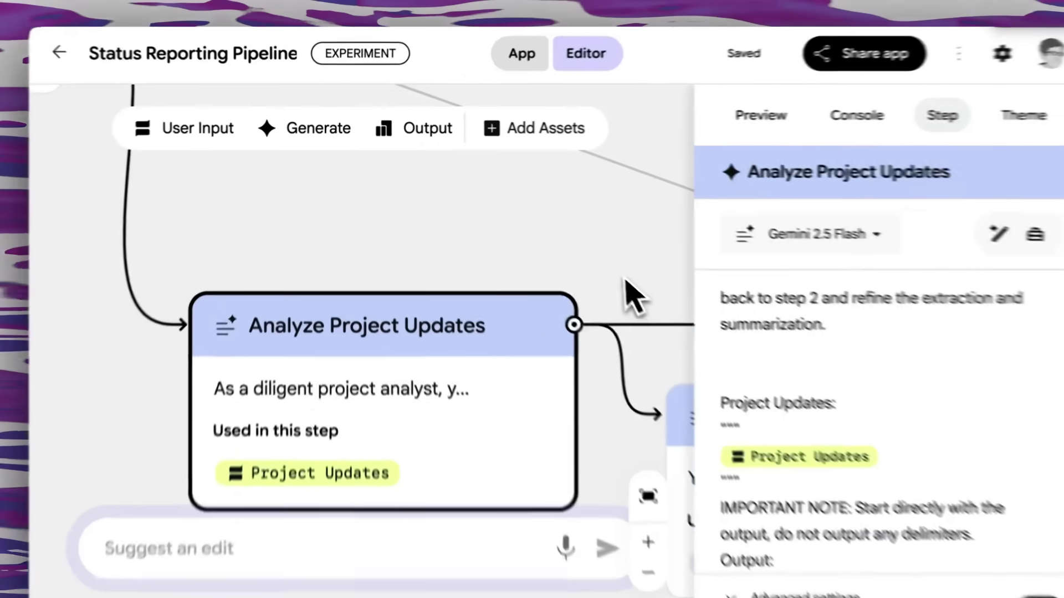
# Step: Review the Generate Strategic Insights prompt and its list of available Gemini models
pyautogui.click(640, 383)
pyautogui.click(375, 332)
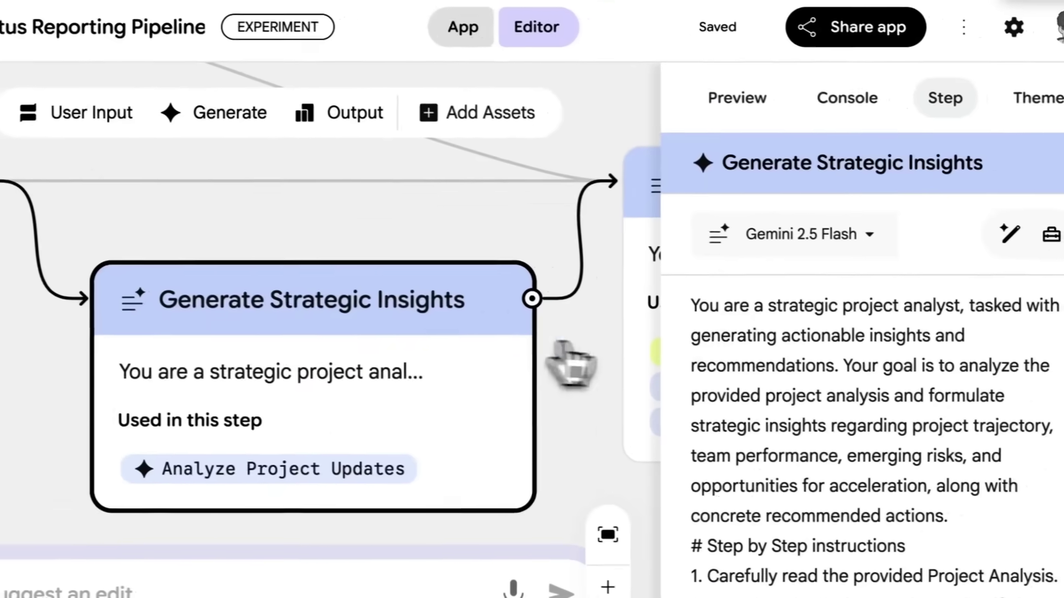
pyautogui.moveTo(683, 305); pyautogui.dragTo(715, 327)
pyautogui.click(713, 333)
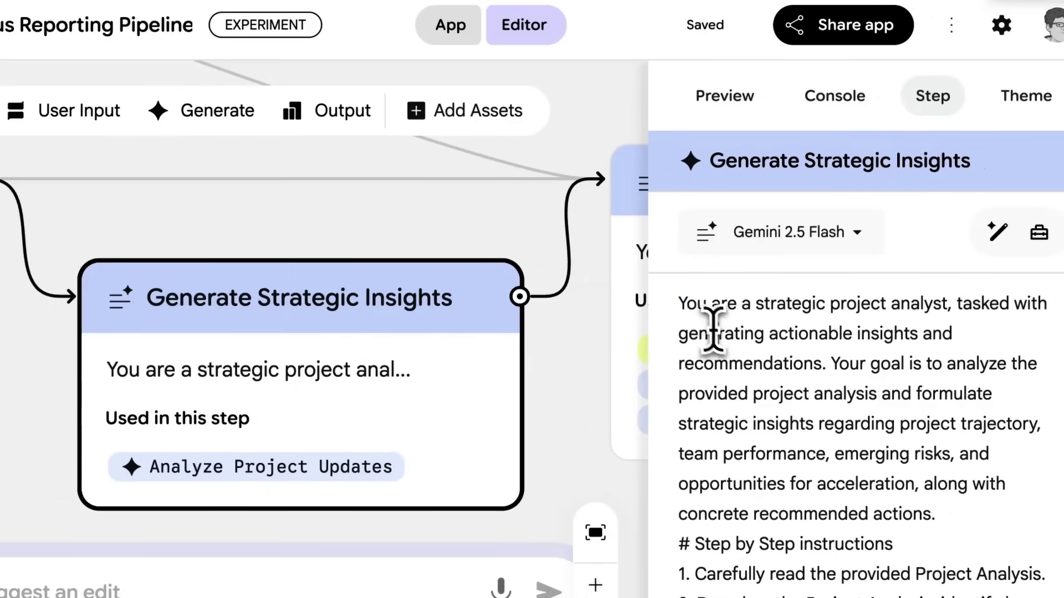
pyautogui.moveTo(679, 297); pyautogui.dragTo(765, 340)
pyautogui.click(763, 364)
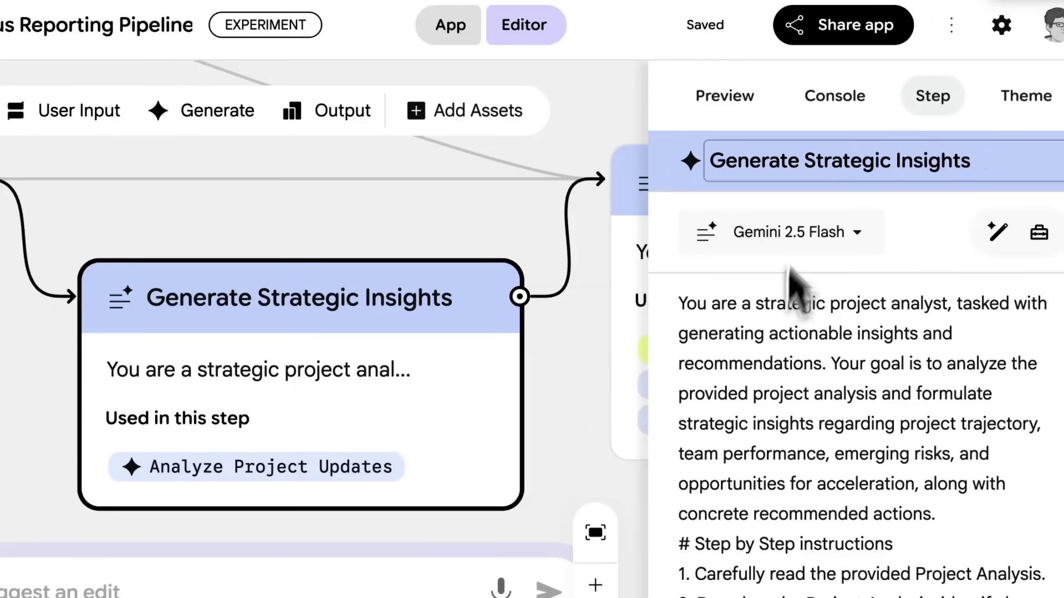
pyautogui.click(832, 233)
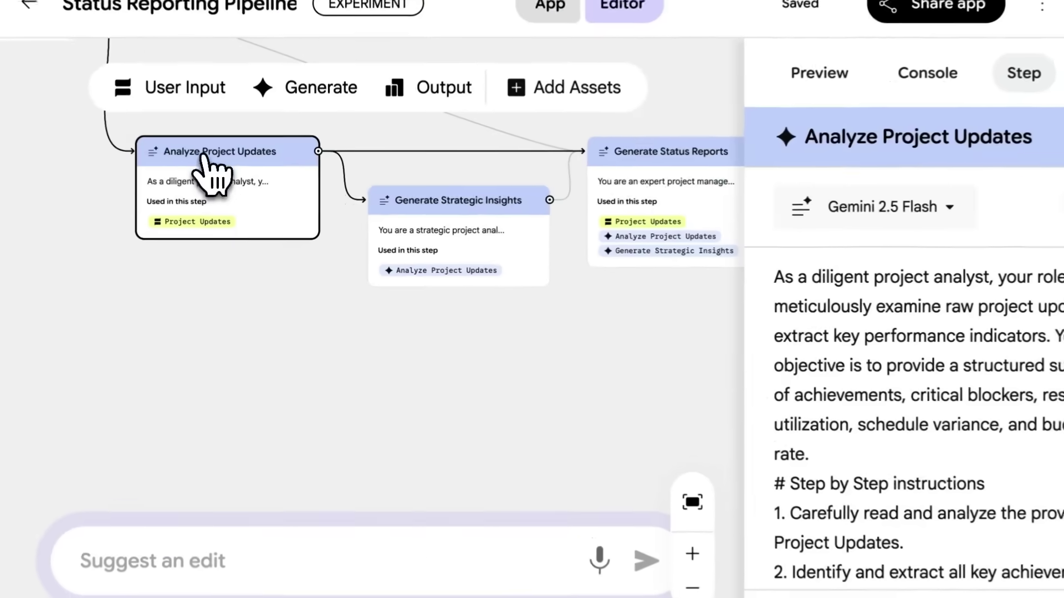
# Step: Review the Generate Status Reports prompt, then the Combine Reports into Webpage step
pyautogui.click(498, 203)
pyautogui.moveTo(622, 356); pyautogui.dragTo(516, 421)
pyautogui.click(541, 244)
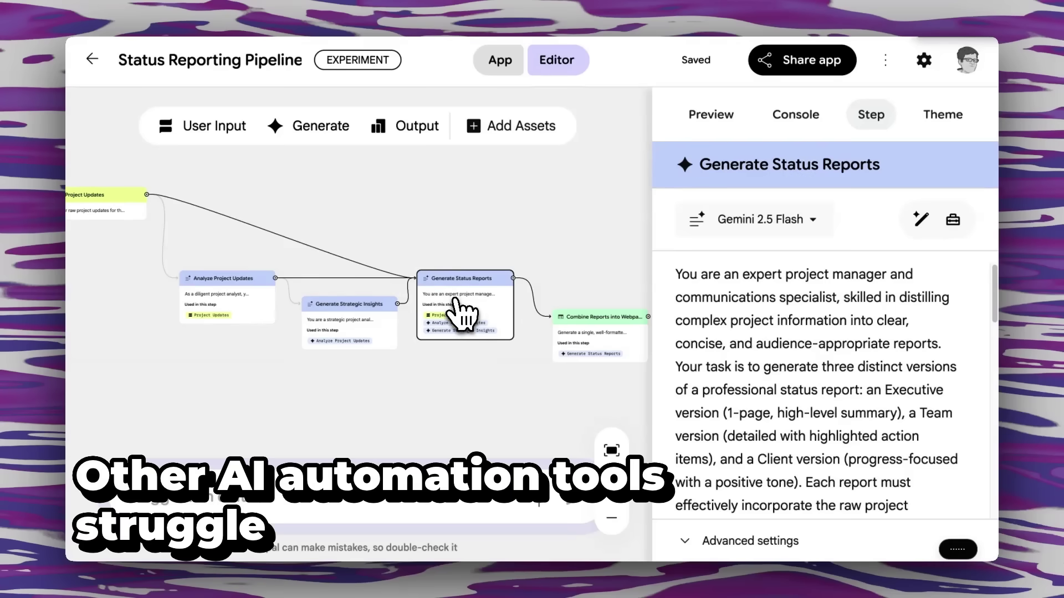
pyautogui.scroll(5, 462, 319)
pyautogui.scroll(3, 463, 316)
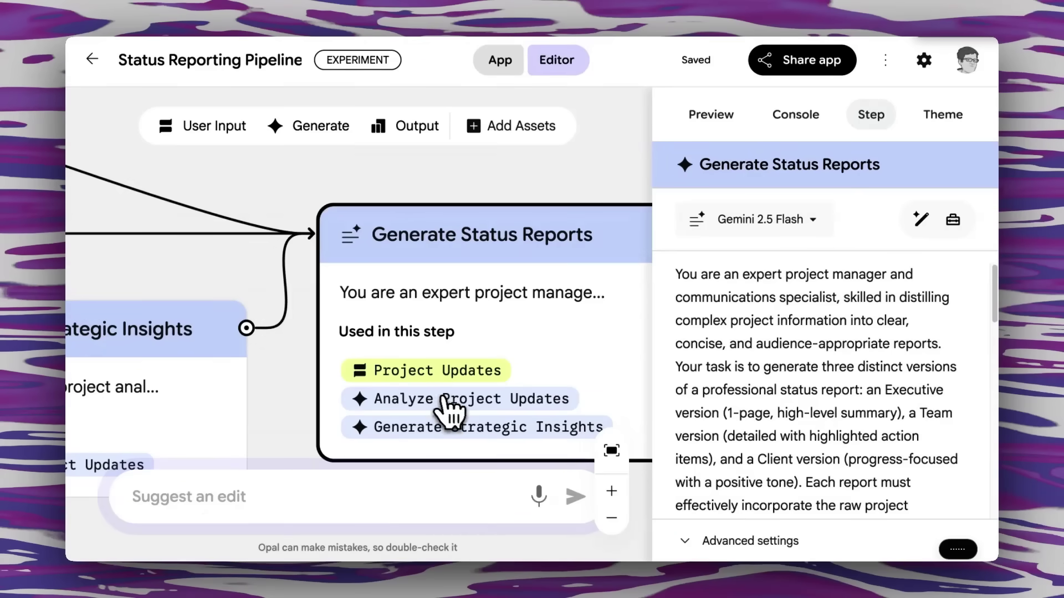
pyautogui.scroll(-2, 464, 437)
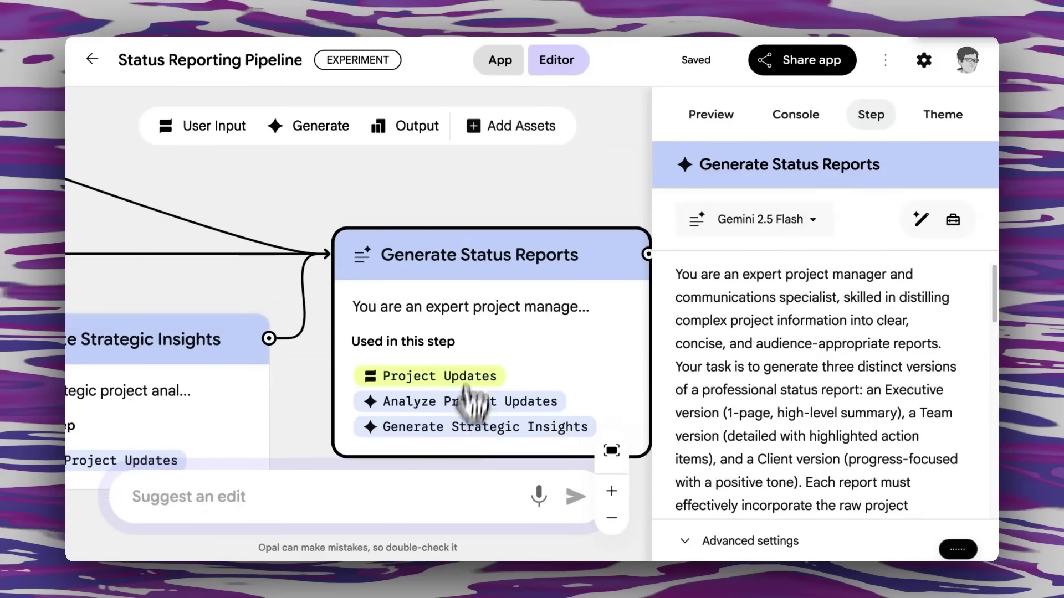
pyautogui.scroll(-5, 470, 399)
pyautogui.click(539, 352)
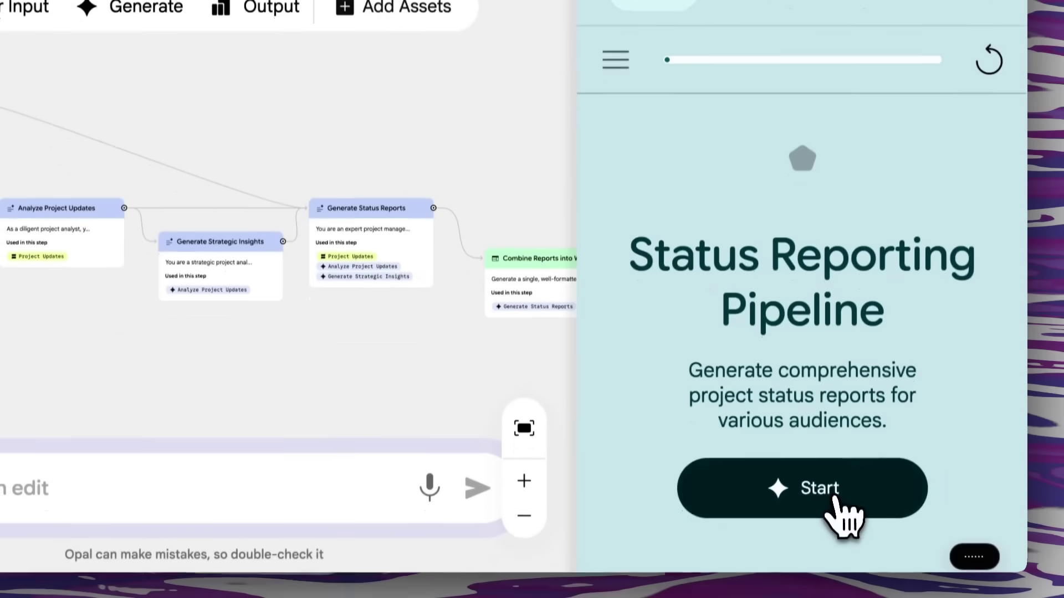
# Step: Run the pipeline on the pasted weekly project updates to produce Executive, Team and Client reports
pyautogui.click(833, 499)
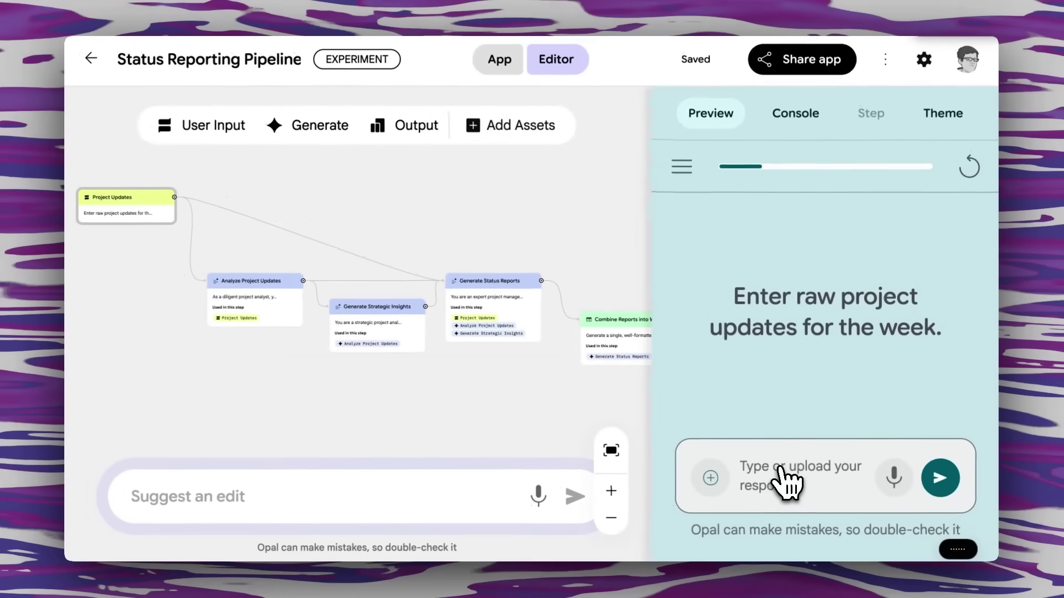
pyautogui.hotkey('ctrl', 'v')
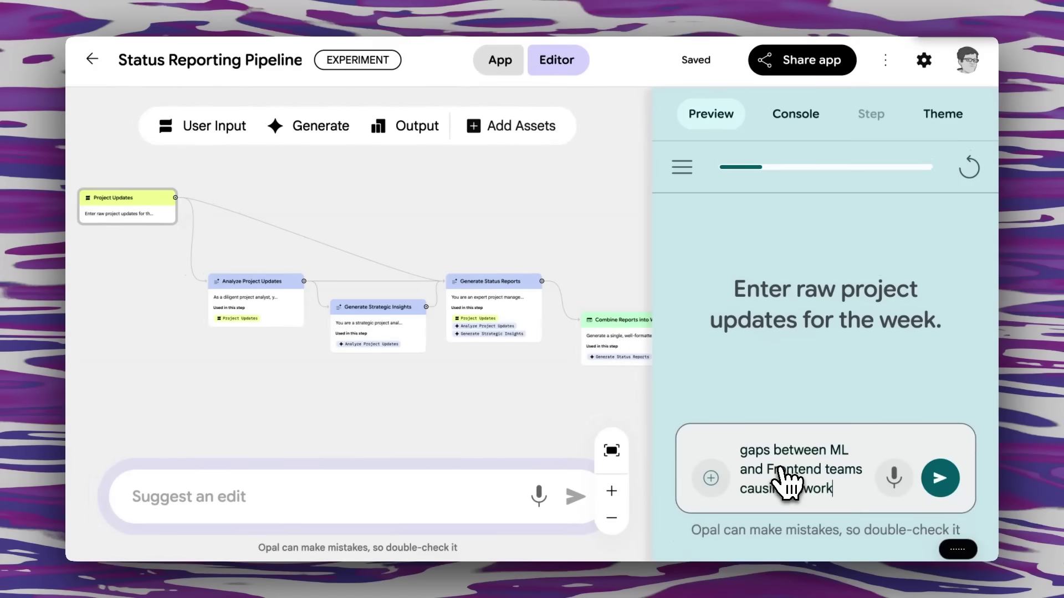
pyautogui.press('Return')
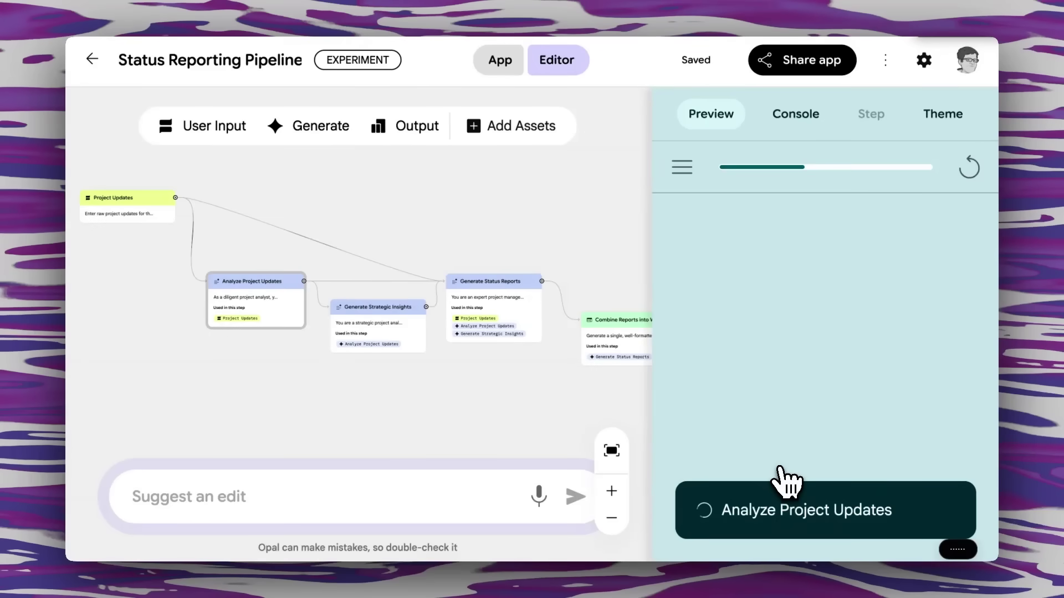
pyautogui.scroll(5, 328, 268)
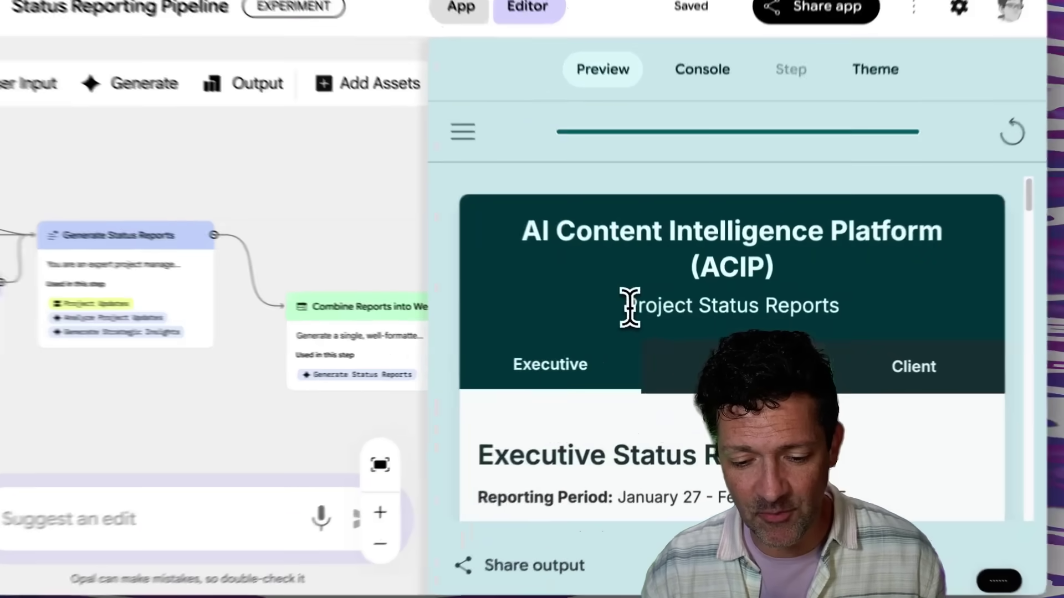
# Step: Look over the generated Project Status Reports webpage in the preview
pyautogui.moveTo(639, 315); pyautogui.dragTo(830, 320)
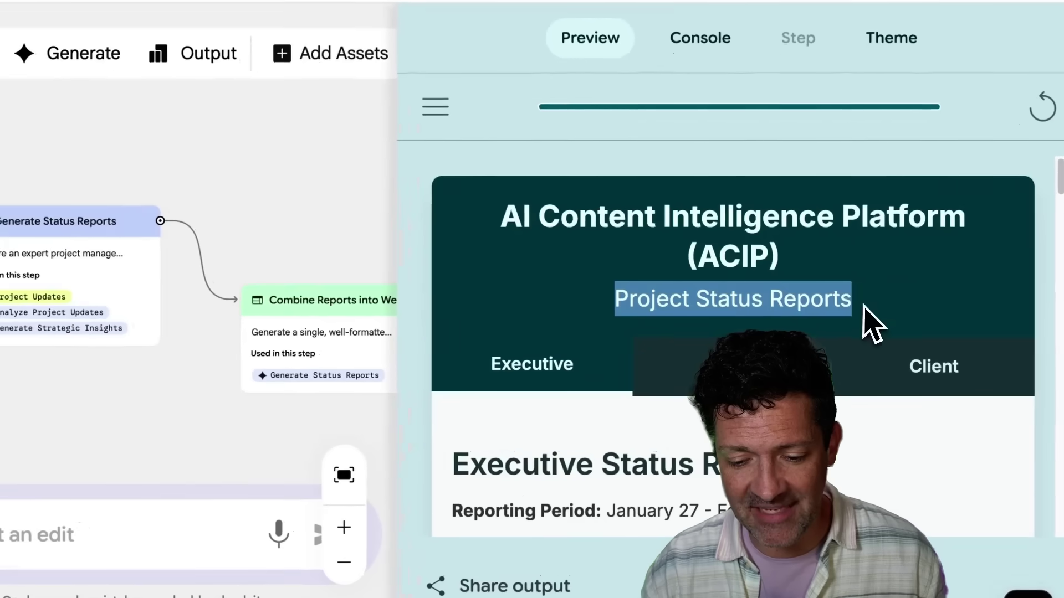
pyautogui.click(831, 321)
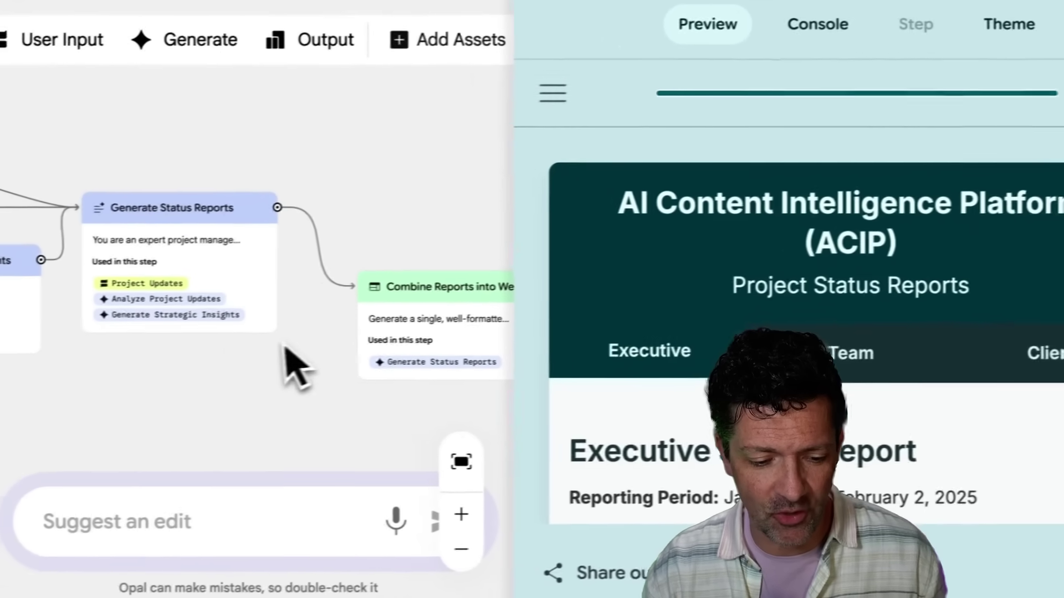
pyautogui.scroll(-3, 146, 405)
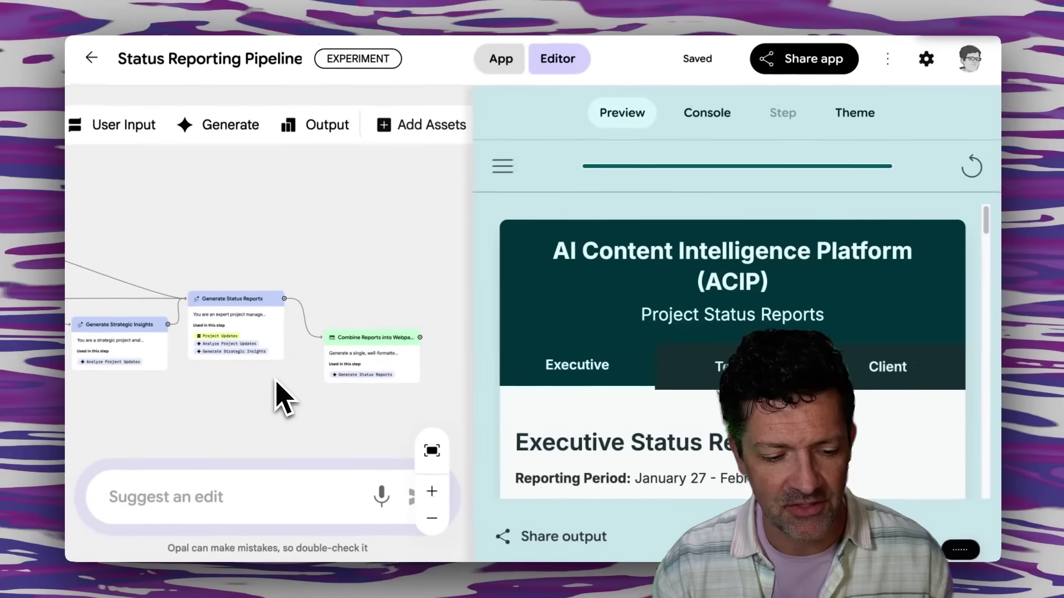
pyautogui.hscroll(-5, 280, 394)
pyautogui.hscroll(5, 277, 382)
pyautogui.scroll(-4, 277, 382)
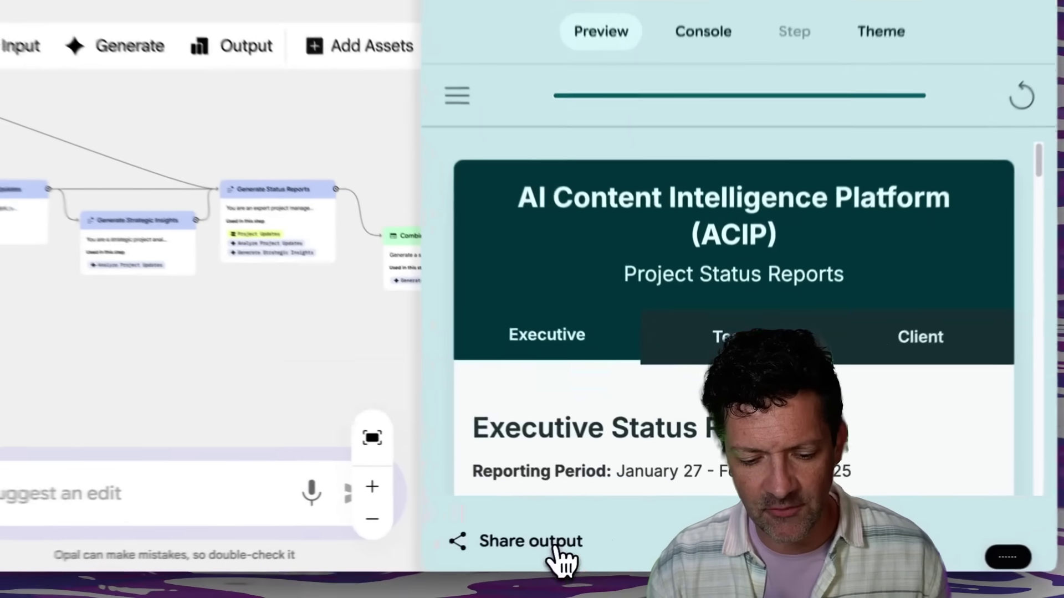
# Step: Publish the app publicly and copy the output's share URL
pyautogui.click(587, 536)
pyautogui.click(707, 514)
pyautogui.click(657, 268)
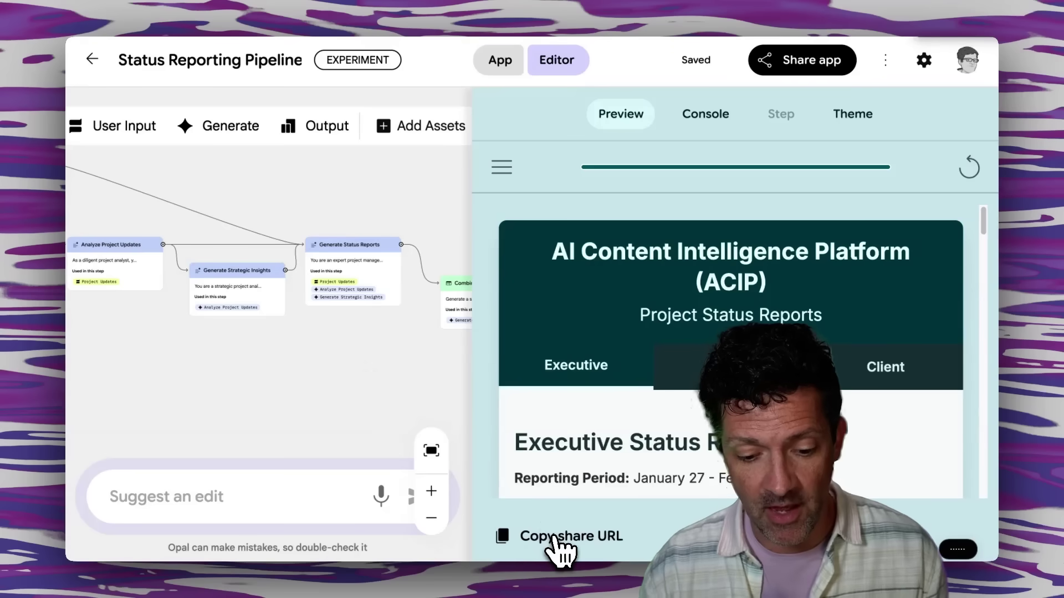
pyautogui.click(560, 546)
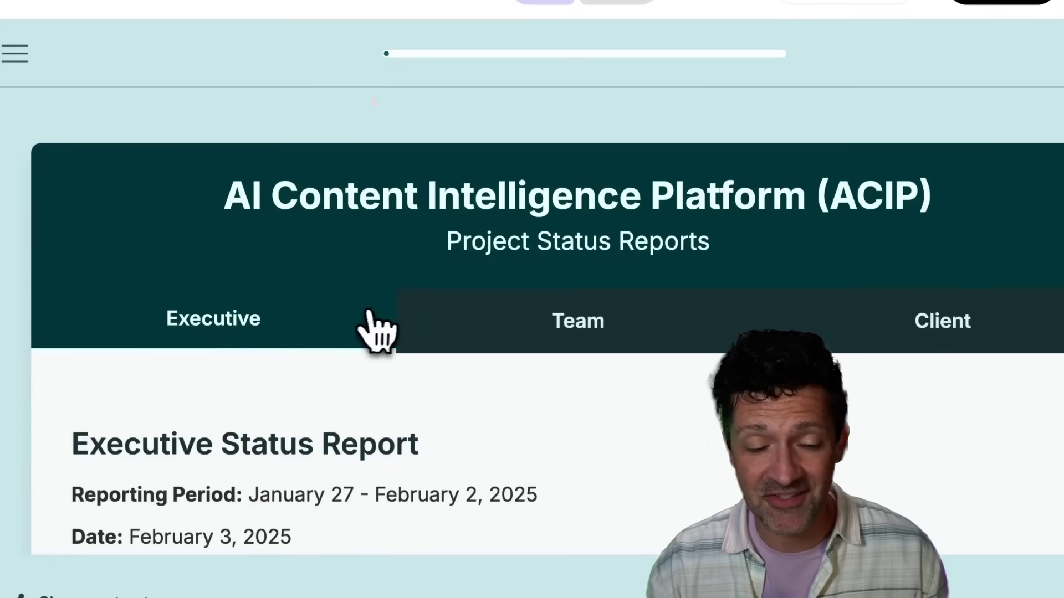
# Step: View the Team and Client versions of the status report
pyautogui.click(637, 344)
pyautogui.click(874, 349)
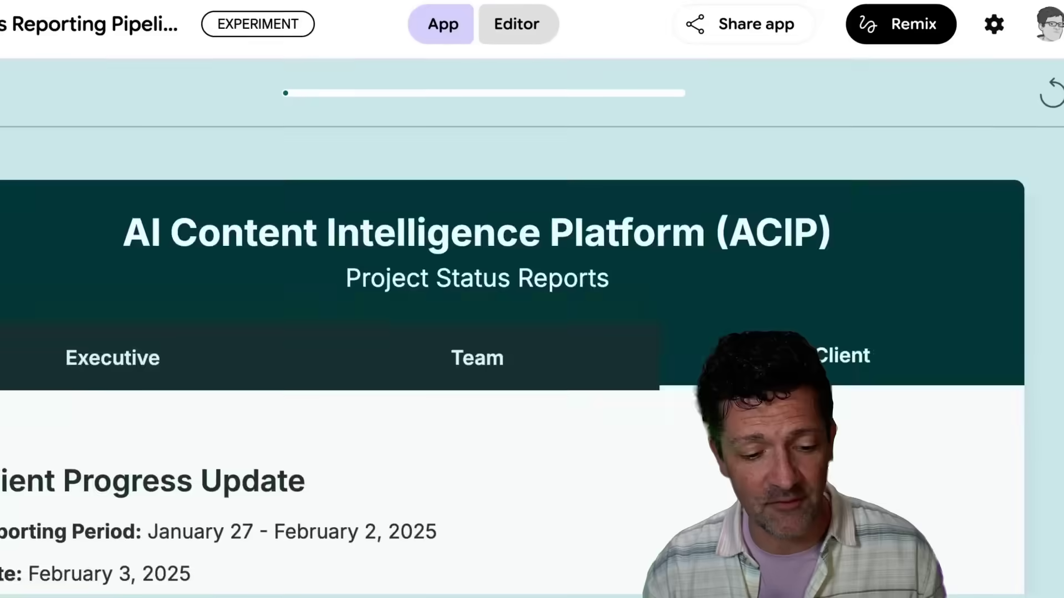
pyautogui.scroll(-20, 492, 366)
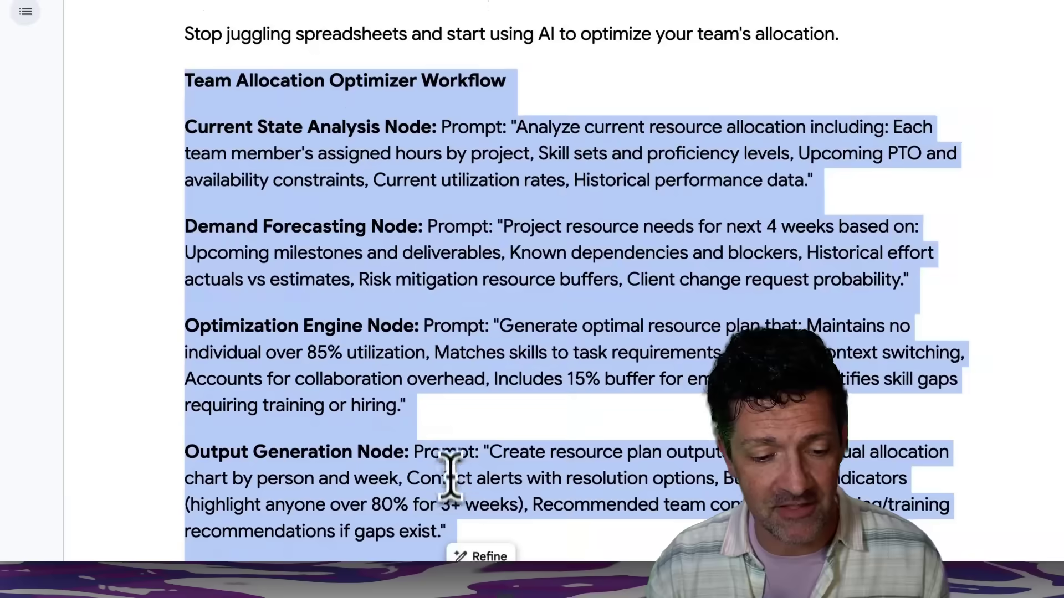
# Step: Adjust the selection to span the Team Allocation Optimizer Workflow heading through the Output Generation Node prompt
pyautogui.scroll(-3, 450, 475)
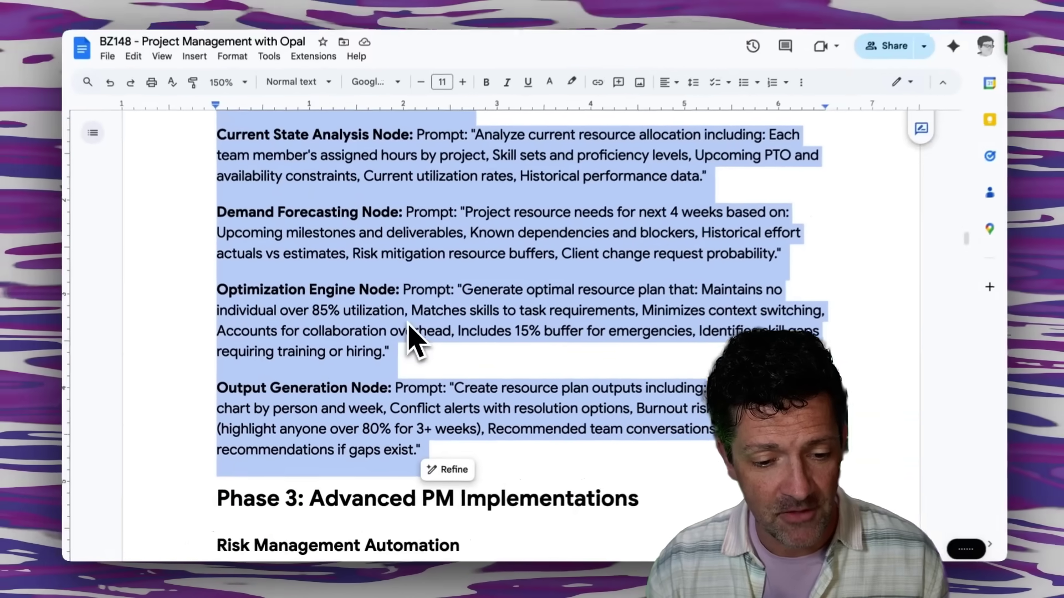
pyautogui.hotkey('shift', 'Up')
pyautogui.hotkey('shift', 'Up')
pyautogui.hotkey('shift', 'Up')
pyautogui.hotkey('shift', 'Up')
pyautogui.hotkey('shift', 'Up')
pyautogui.hotkey('shift', 'Up')
pyautogui.hotkey('shift', 'Up')
pyautogui.hotkey('shift', 'Up')
pyautogui.keyDown('shift'); pyautogui.click(497, 501); pyautogui.keyUp('shift')
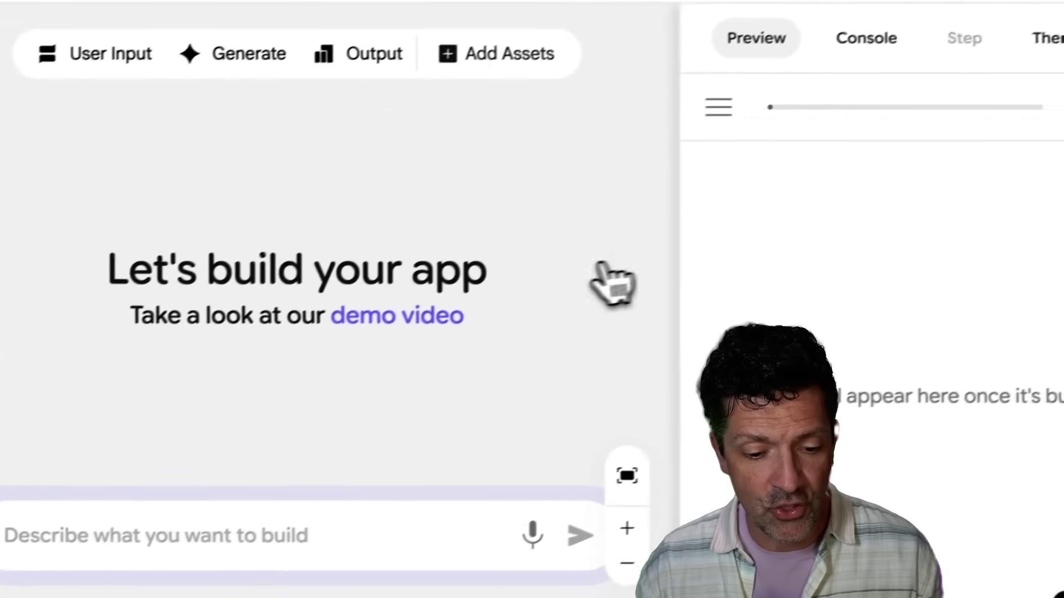
# Step: Paste the Team Allocation Optimizer workflow into Opal's build prompt, then review the node paragraphs in the Doc
pyautogui.click(252, 485)
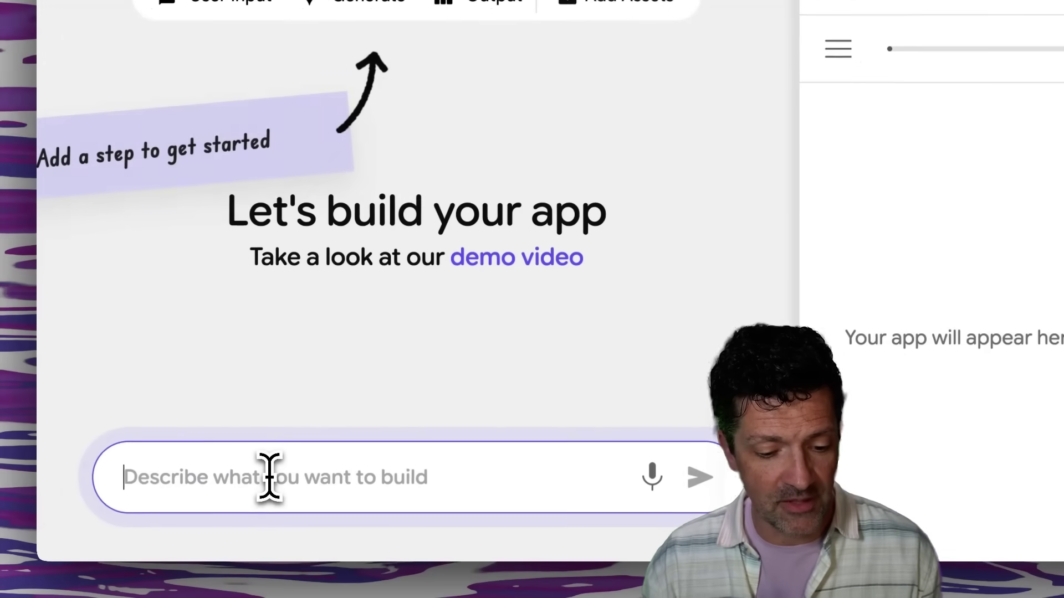
pyautogui.hotkey('ctrl', 'v')
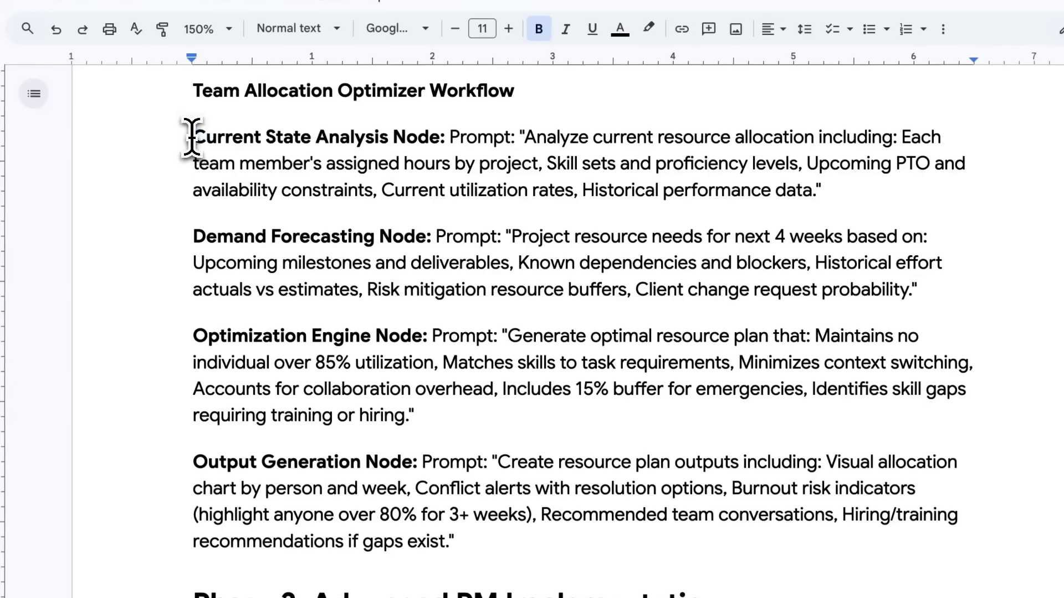
pyautogui.moveTo(190, 135); pyautogui.dragTo(310, 147)
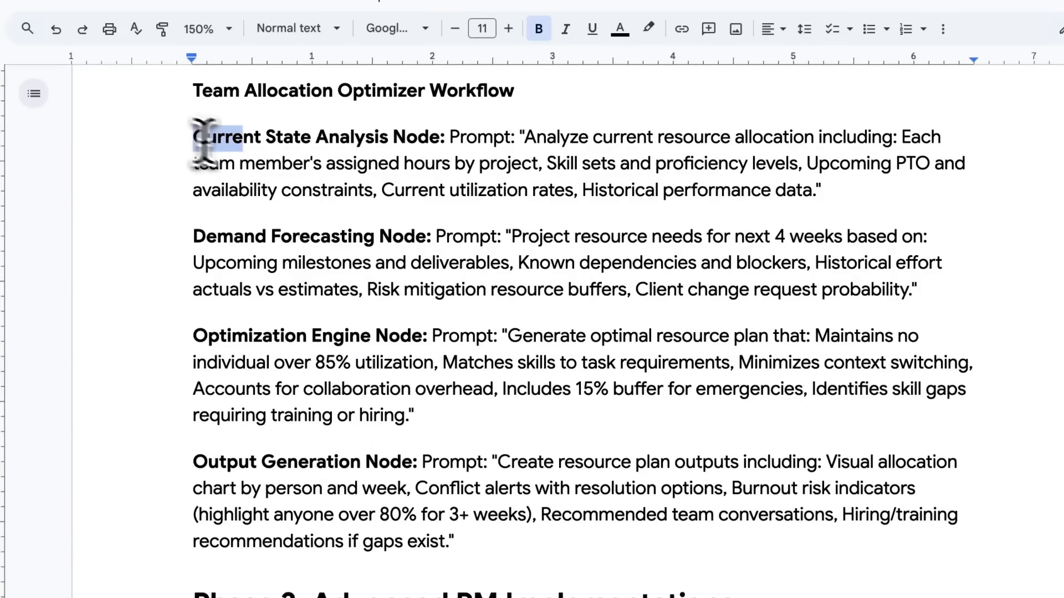
pyautogui.moveTo(205, 141); pyautogui.dragTo(831, 194)
pyautogui.click(823, 191)
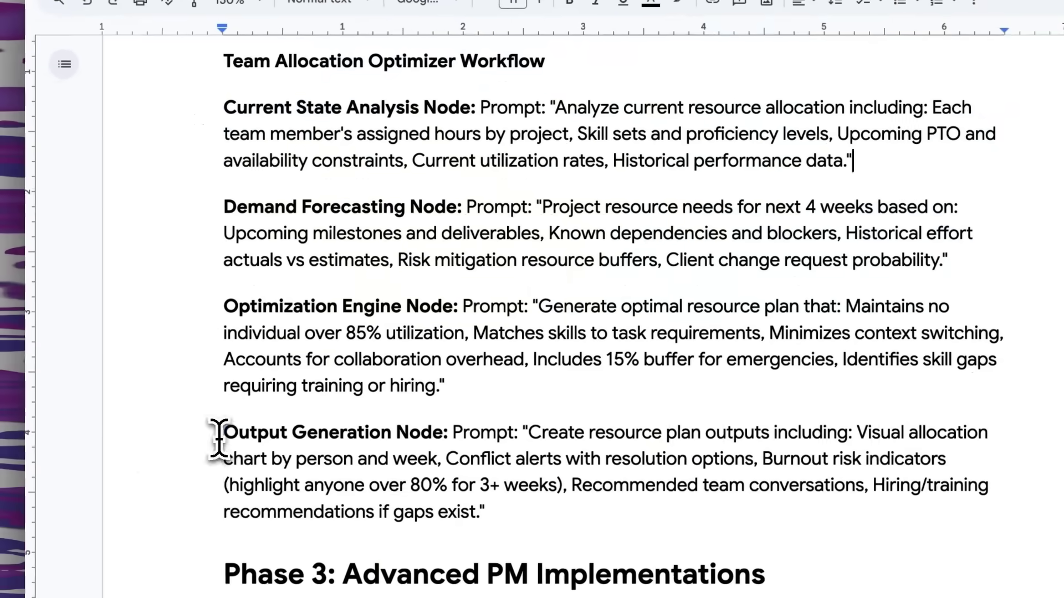
pyautogui.tripleClick(125, 472)
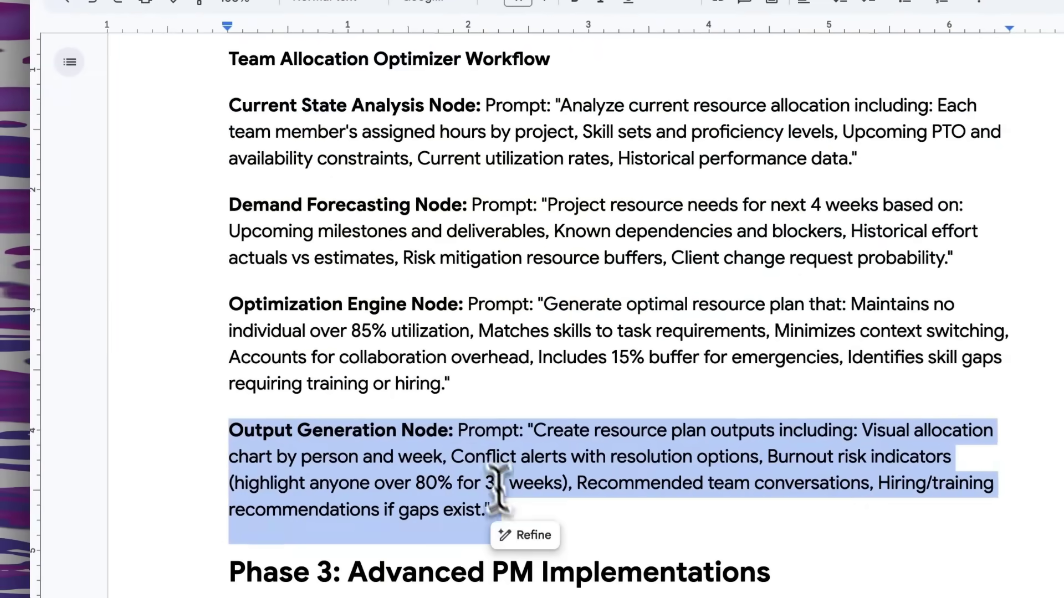
pyautogui.moveTo(464, 384); pyautogui.dragTo(227, 214)
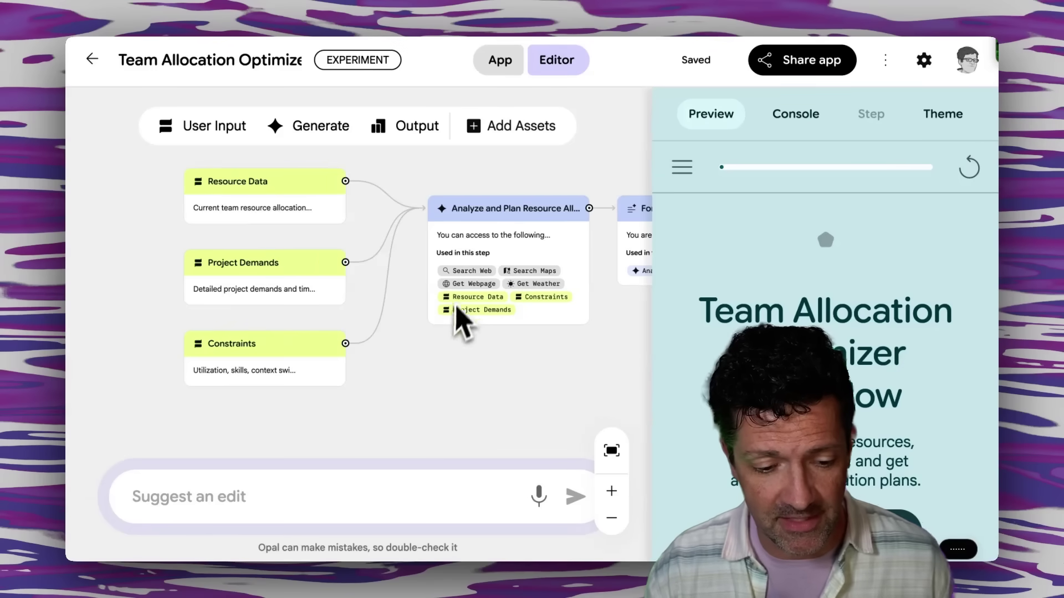
# Step: Inspect the generated Analyze and Plan Resource Allocation step, then return to the app preview
pyautogui.scroll(5, 501, 297)
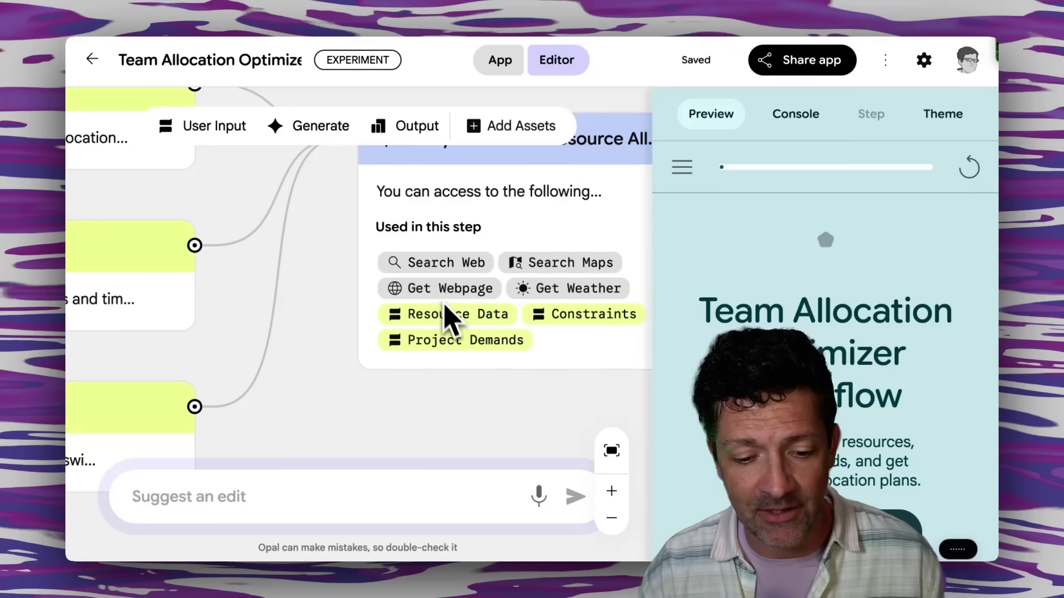
pyautogui.scroll(-5, 469, 407)
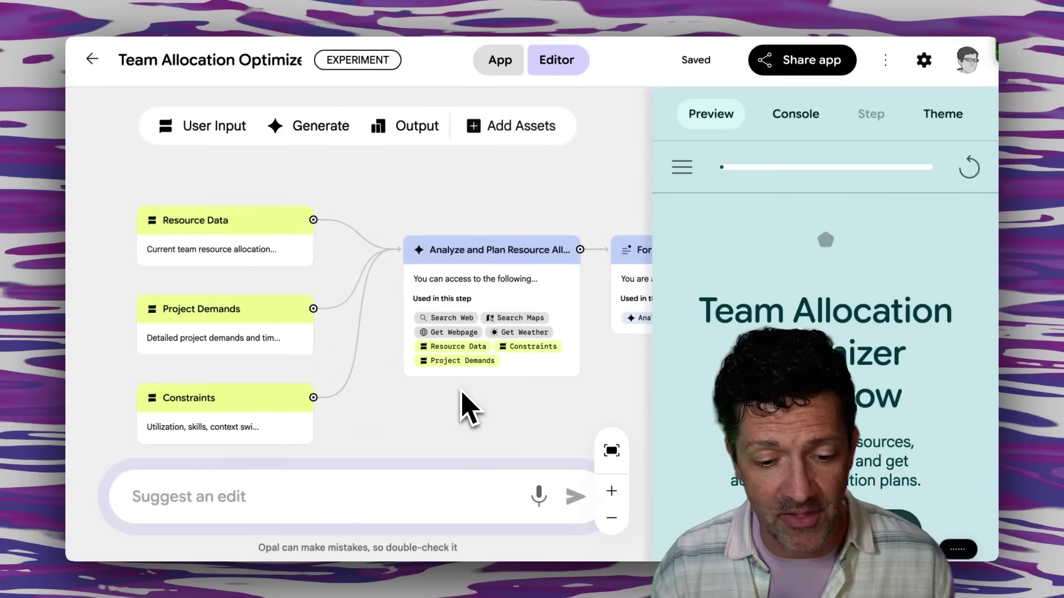
pyautogui.click(464, 273)
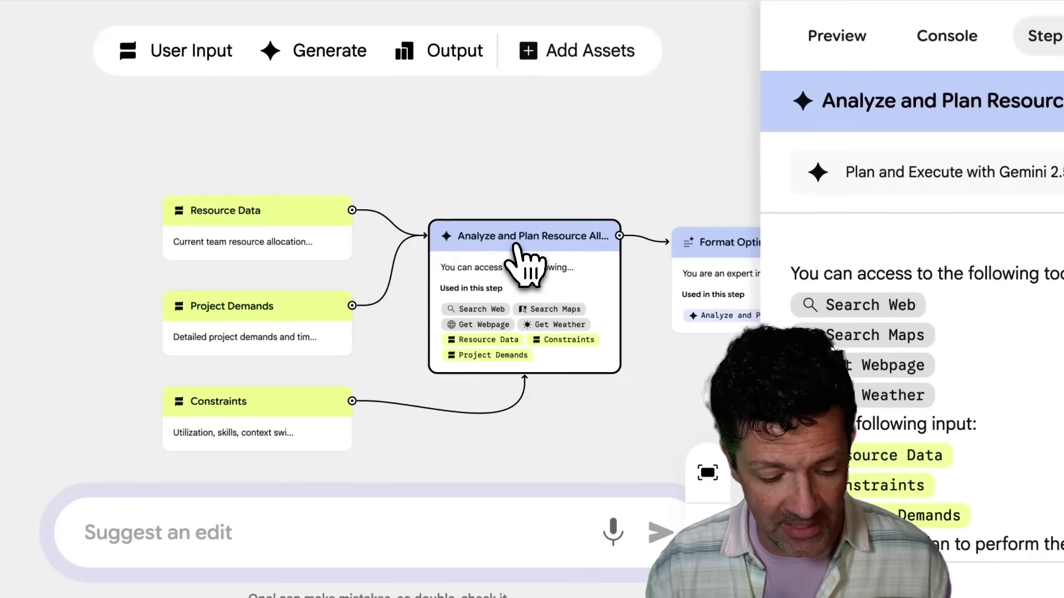
pyautogui.click(445, 375)
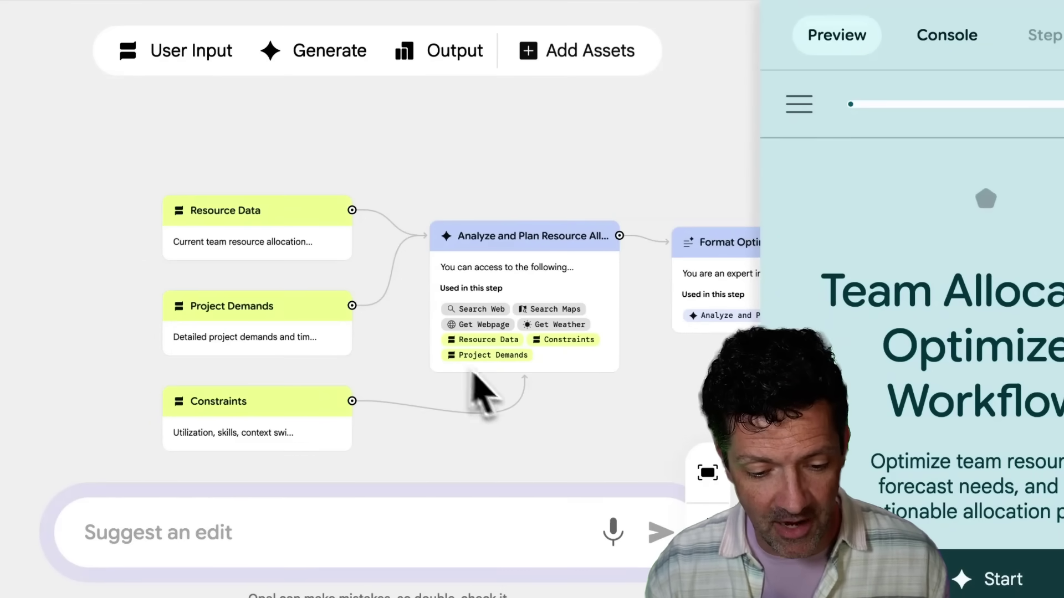
# Step: Set the Generate HTML Report node's output to Save to Google Slides
pyautogui.moveTo(565, 419); pyautogui.dragTo(453, 364)
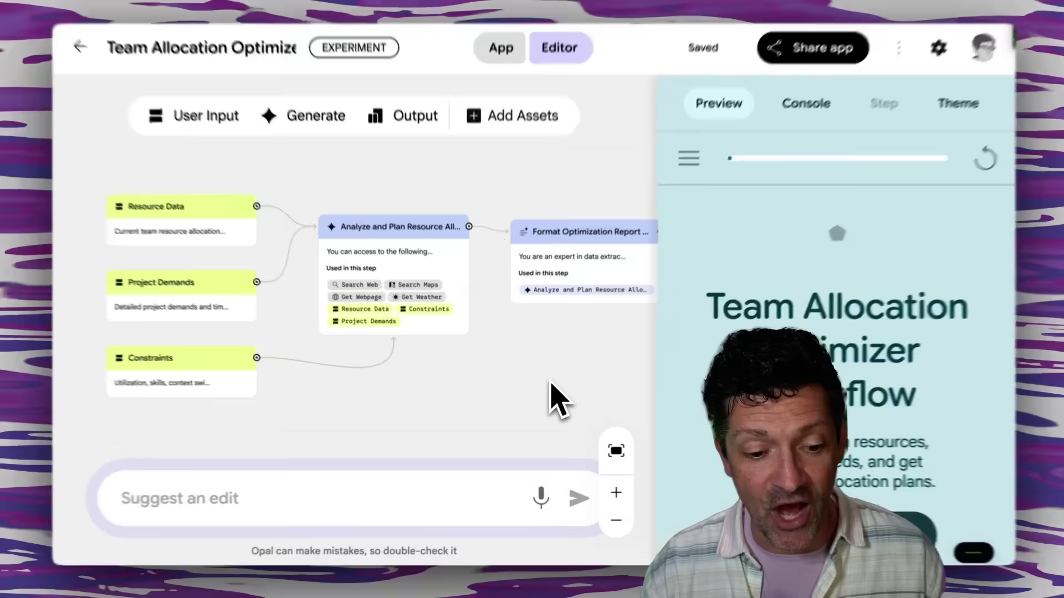
pyautogui.moveTo(550, 388); pyautogui.dragTo(531, 343)
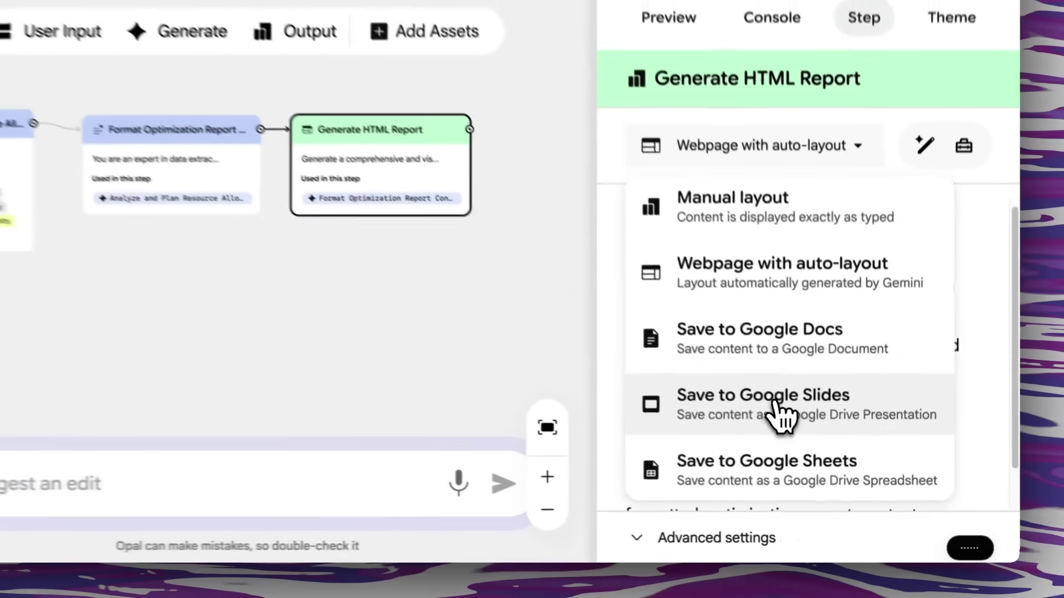
pyautogui.click(802, 441)
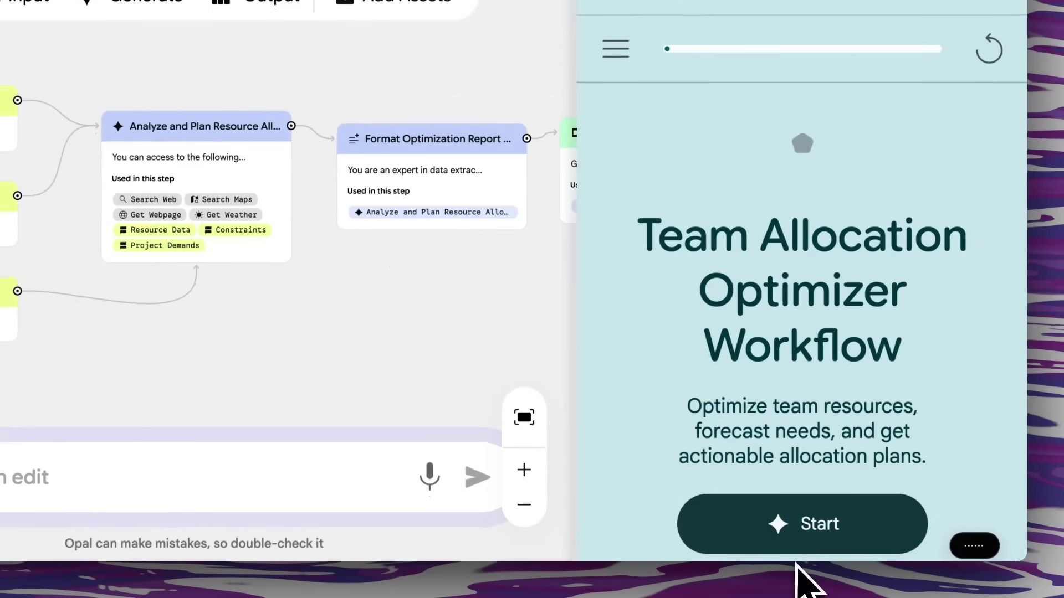
# Step: Start a test run, then select and scroll through the team roster in the Test Data doc
pyautogui.click(782, 527)
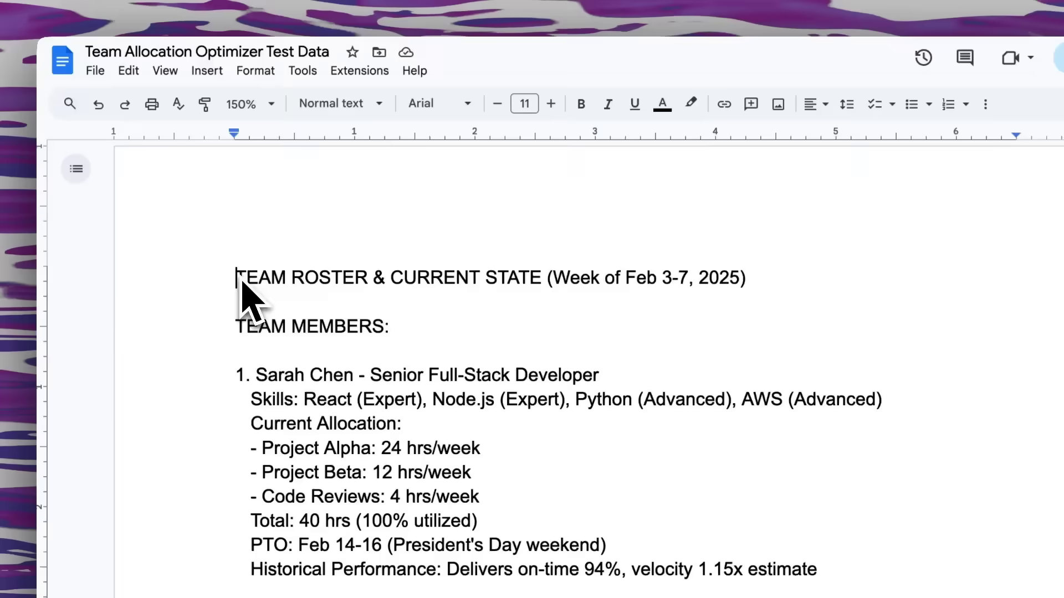
pyautogui.moveTo(238, 281); pyautogui.dragTo(344, 400)
pyautogui.moveTo(341, 333); pyautogui.dragTo(473, 429)
pyautogui.scroll(-5, 475, 421)
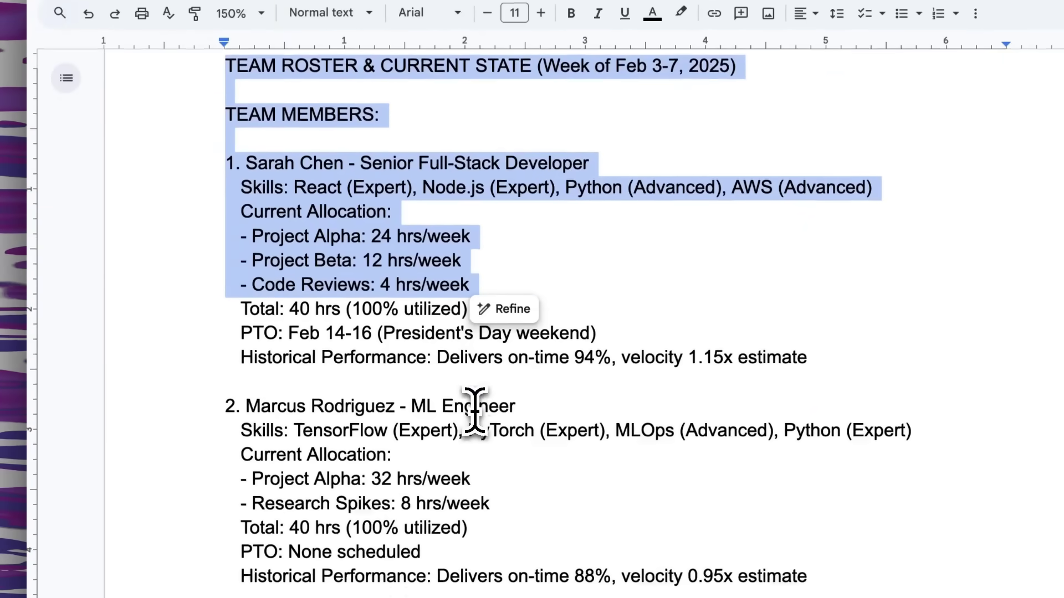
pyautogui.scroll(-12, 474, 413)
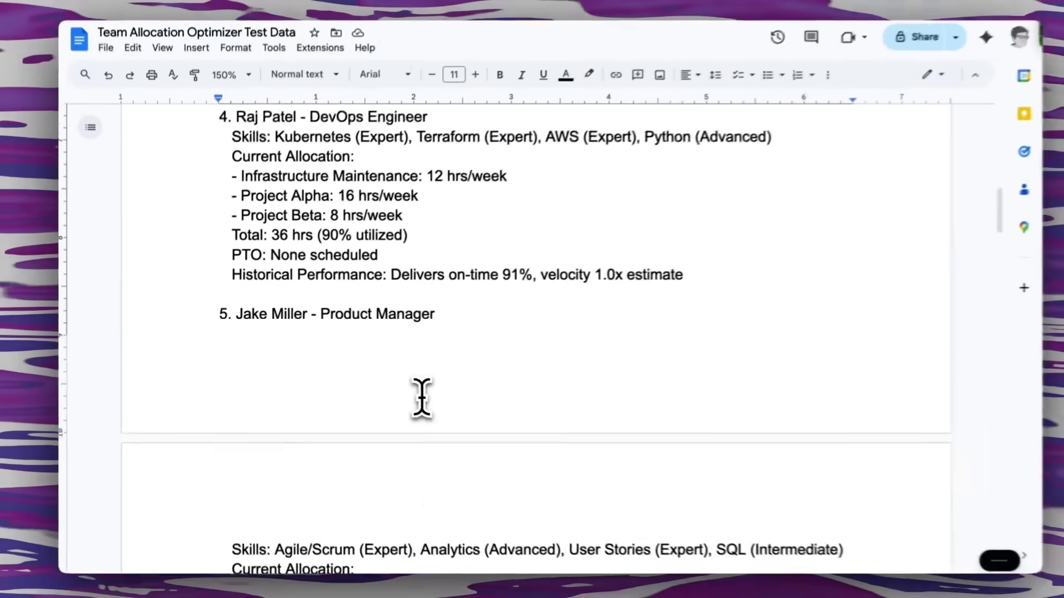
pyautogui.scroll(-10, 411, 395)
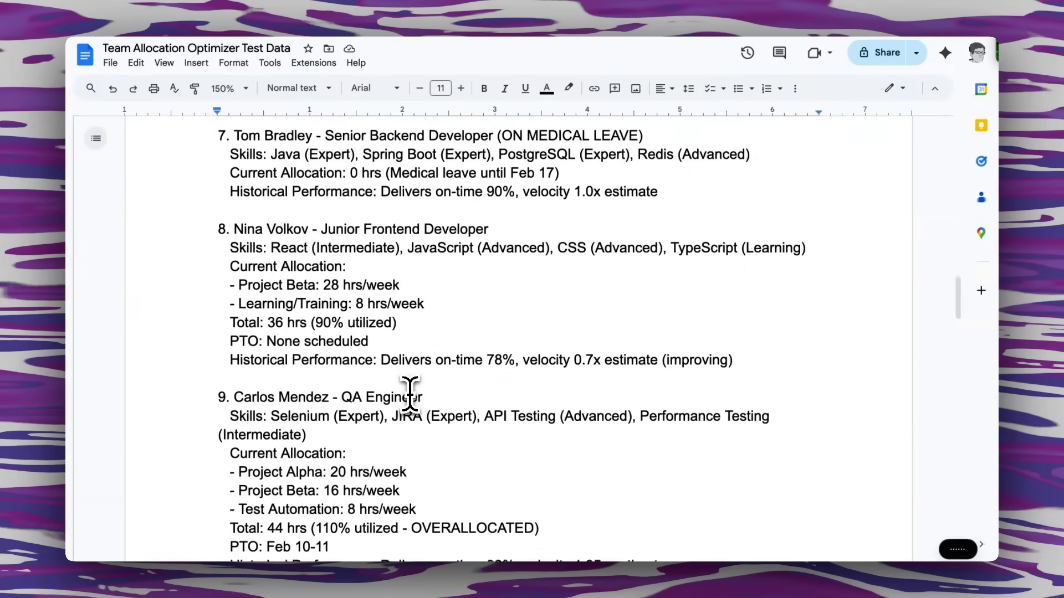
pyautogui.scroll(-8, 410, 395)
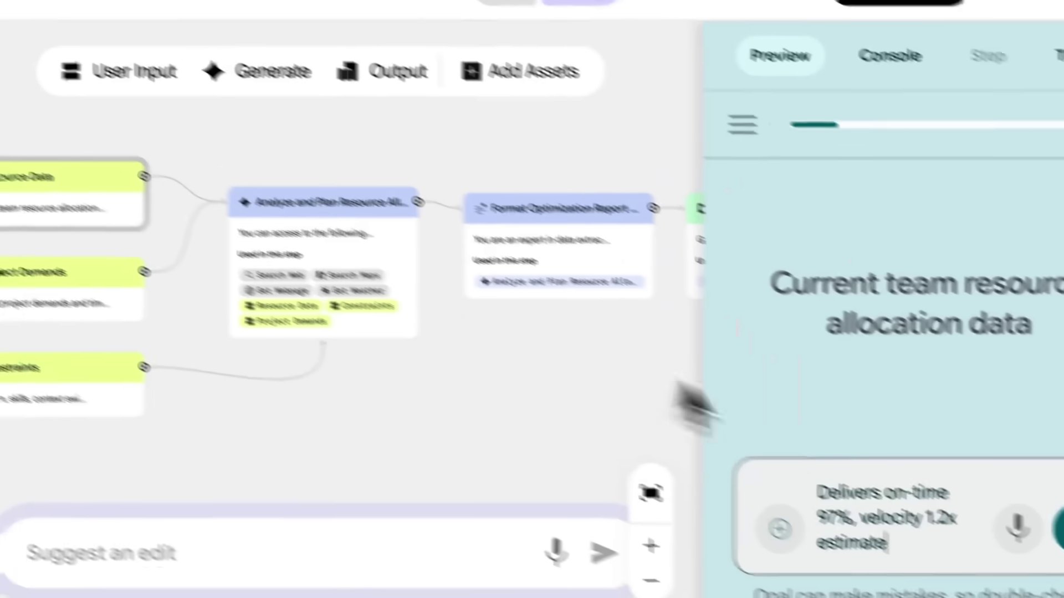
# Step: Submit the resource, project-demand and 'additional project assigned' constraint answers, then view the run log
pyautogui.click(164, 352)
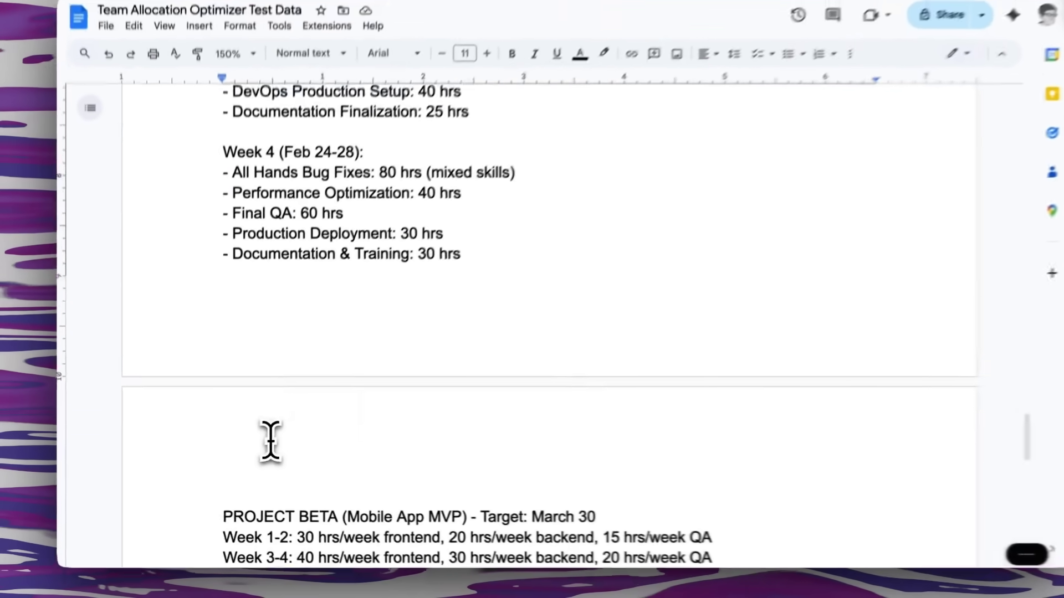
pyautogui.scroll(-5, 270, 441)
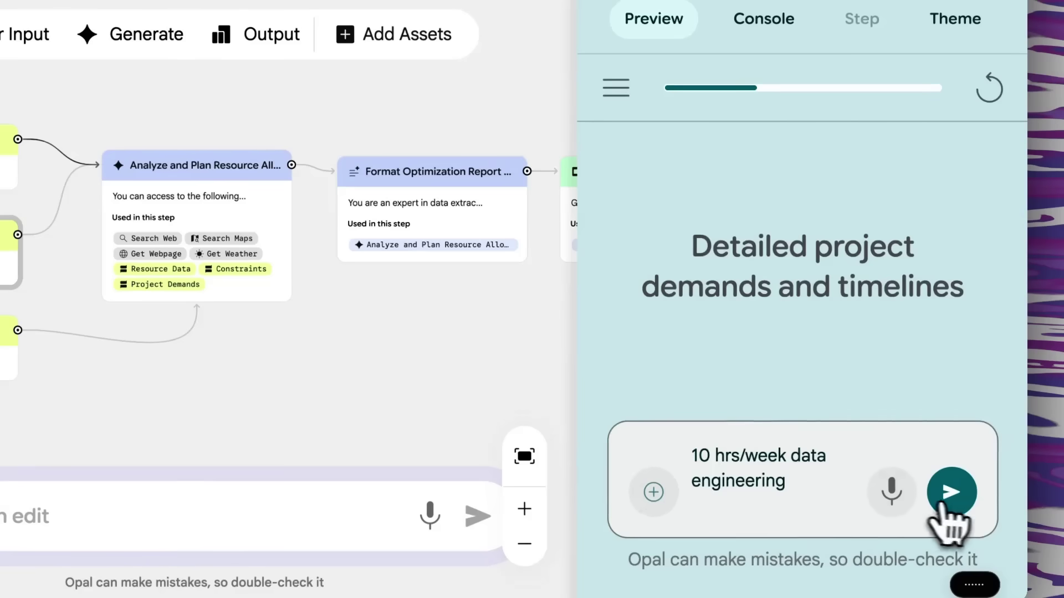
pyautogui.click(942, 502)
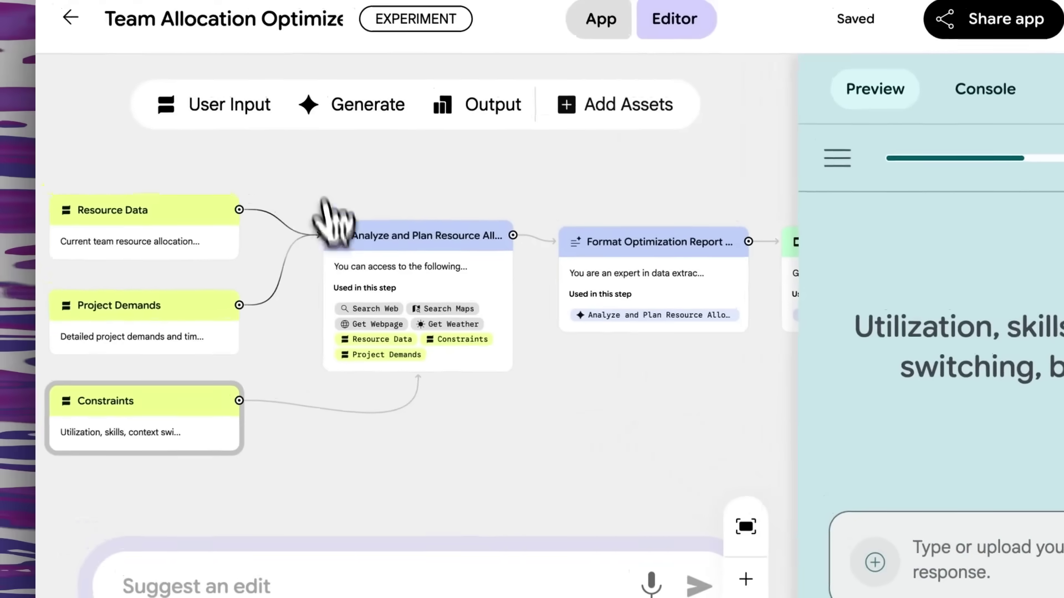
pyautogui.write('additional project assigned')
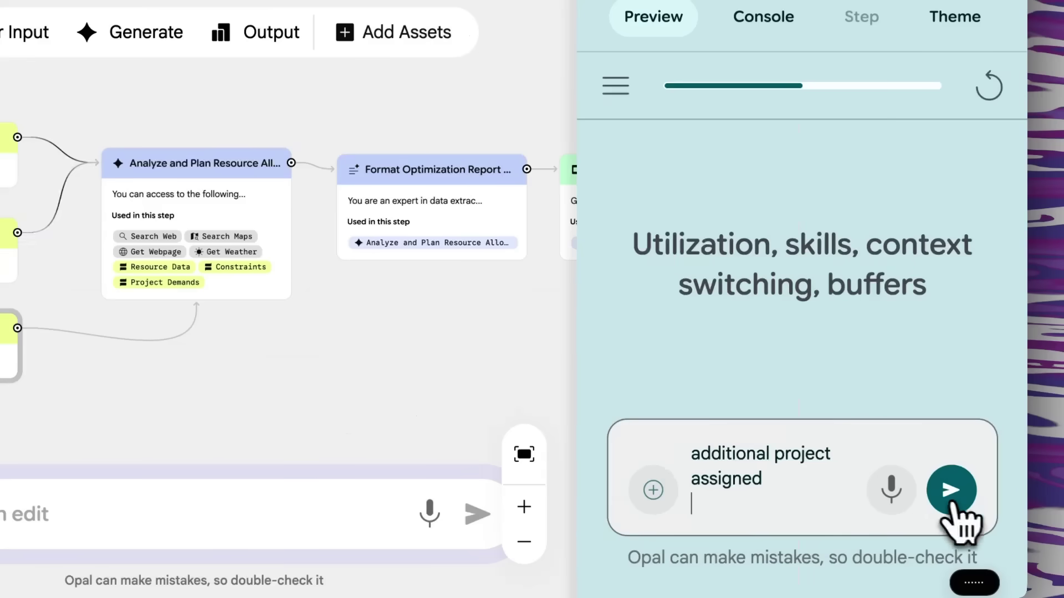
pyautogui.click(951, 499)
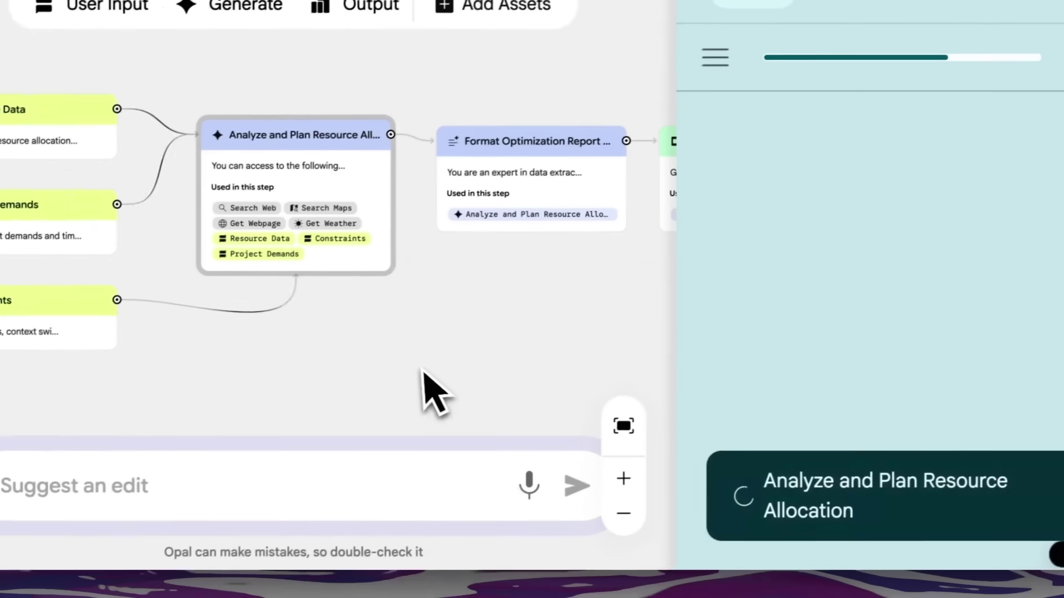
pyautogui.click(767, 29)
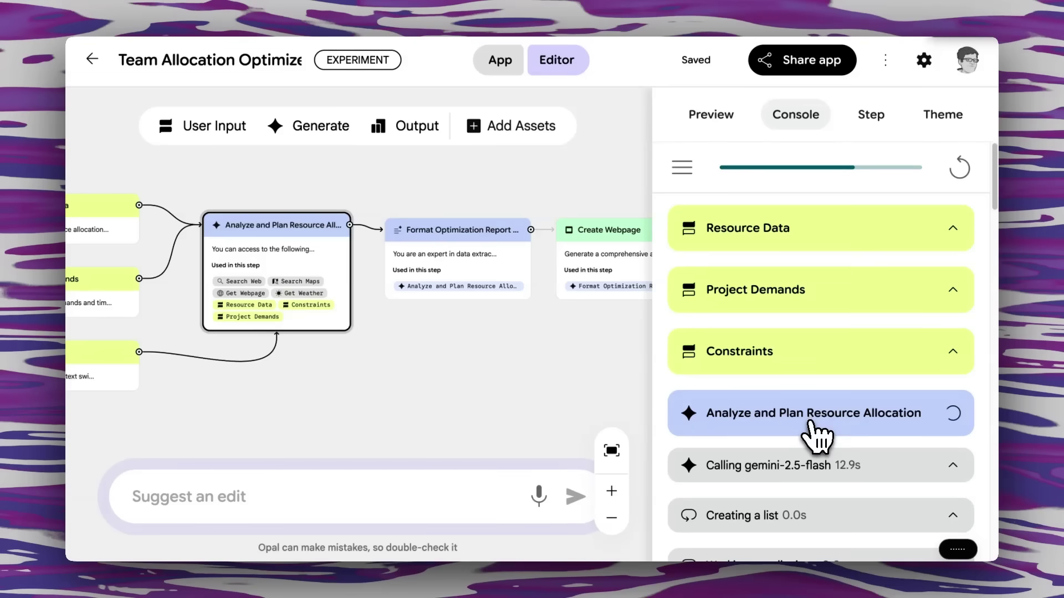
pyautogui.scroll(-7, 786, 433)
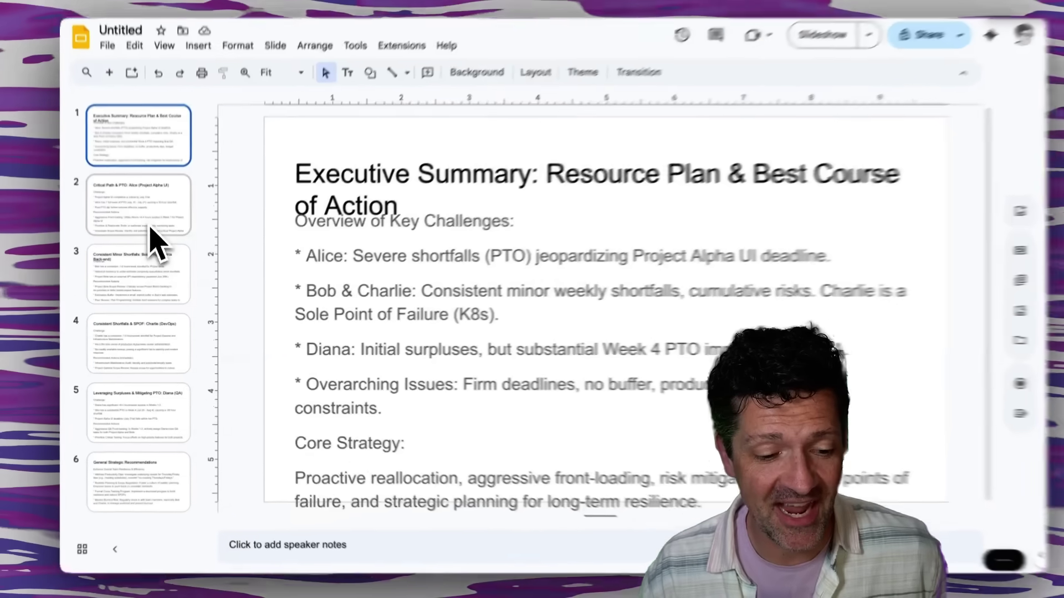
# Step: Step through slides 2–6 of the deck, then back up to the Executive Summary slide
pyautogui.click(150, 236)
pyautogui.click(150, 260)
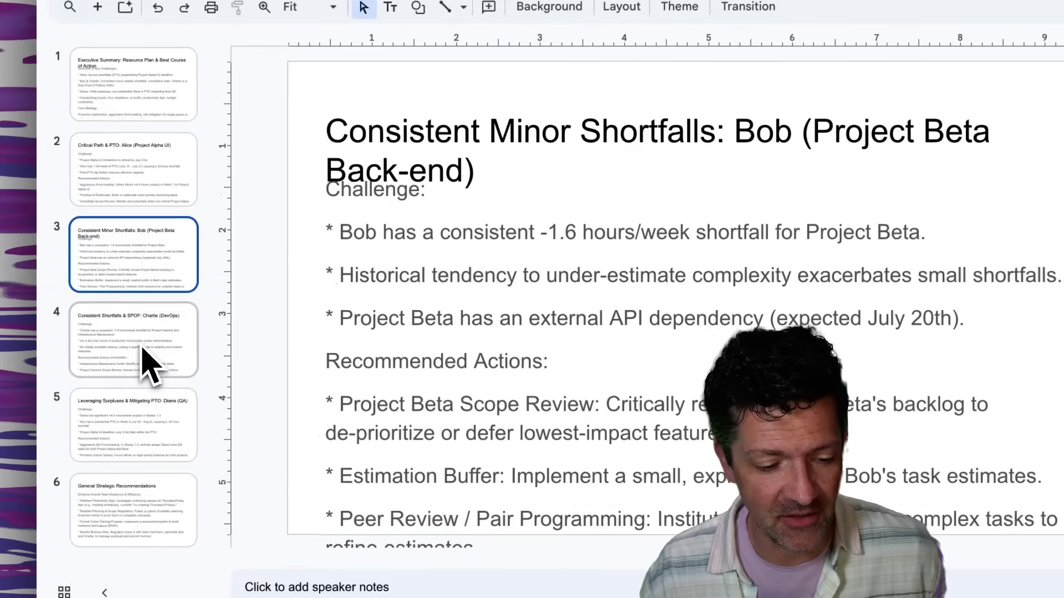
pyautogui.click(148, 361)
pyautogui.click(155, 429)
pyautogui.click(162, 510)
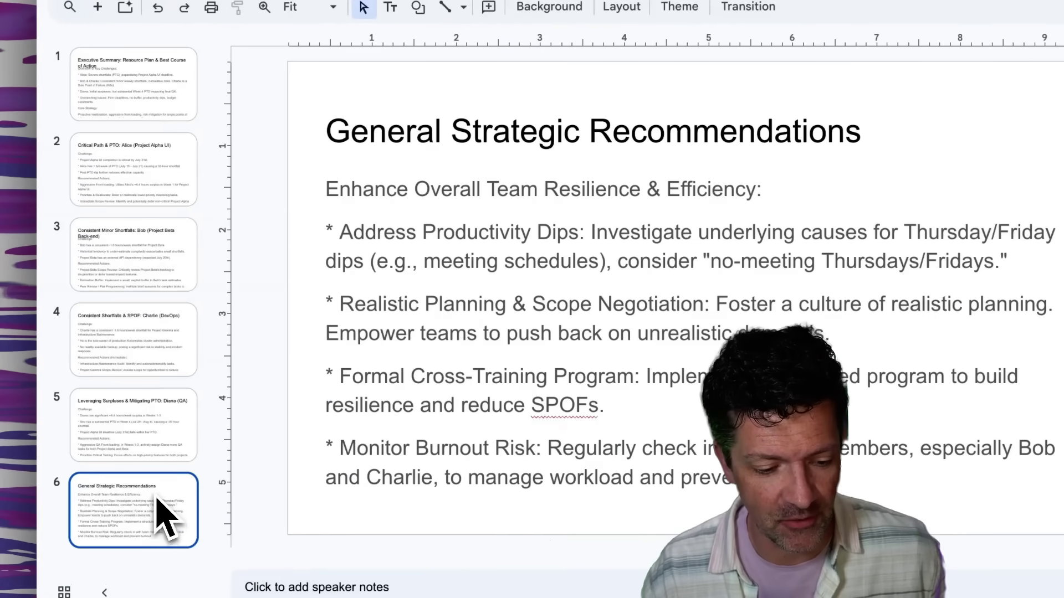
pyautogui.click(132, 424)
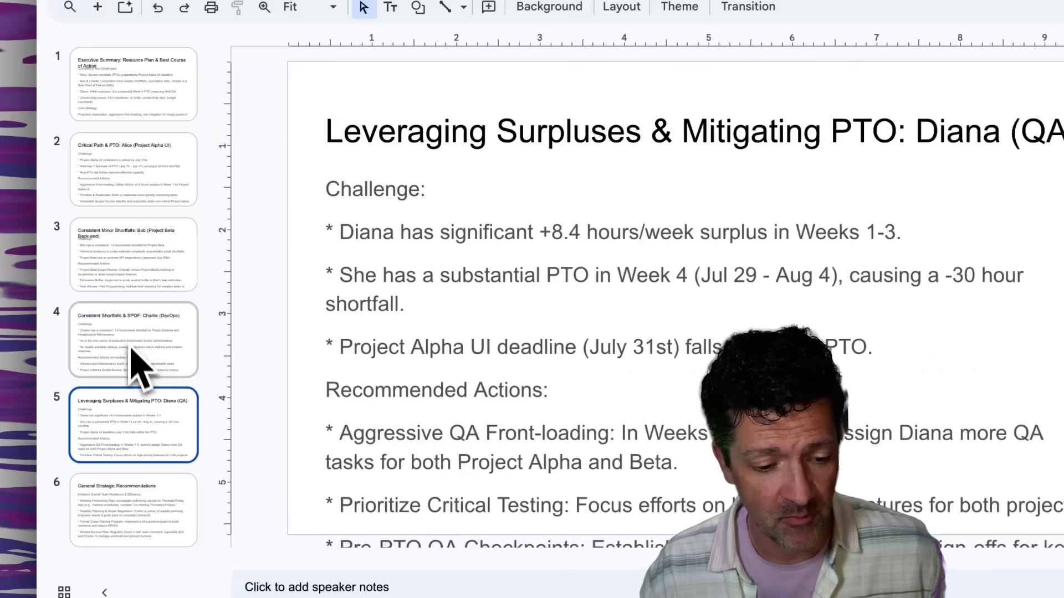
pyautogui.click(135, 344)
pyautogui.click(146, 266)
pyautogui.click(148, 182)
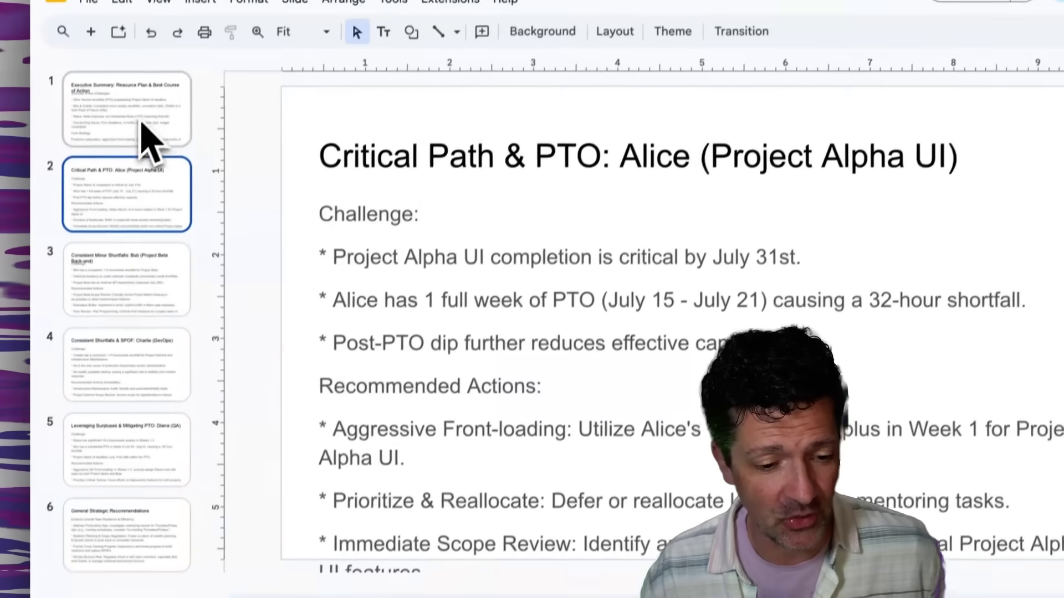
pyautogui.click(148, 100)
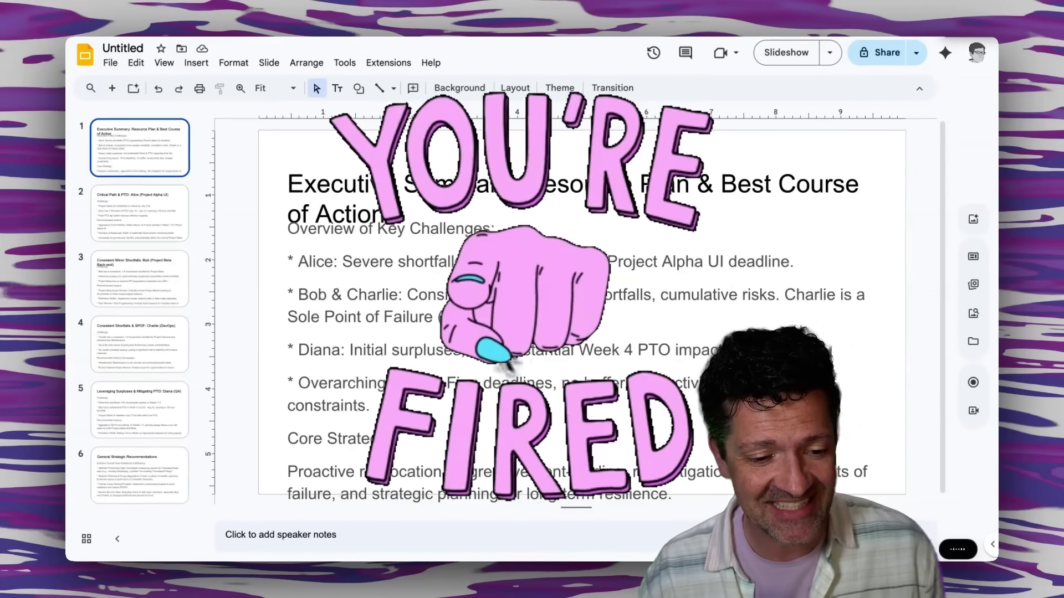
# Step: Use File > Download to save the resource plan deck as Microsoft PowerPoint (.pptx)
pyautogui.click(110, 63)
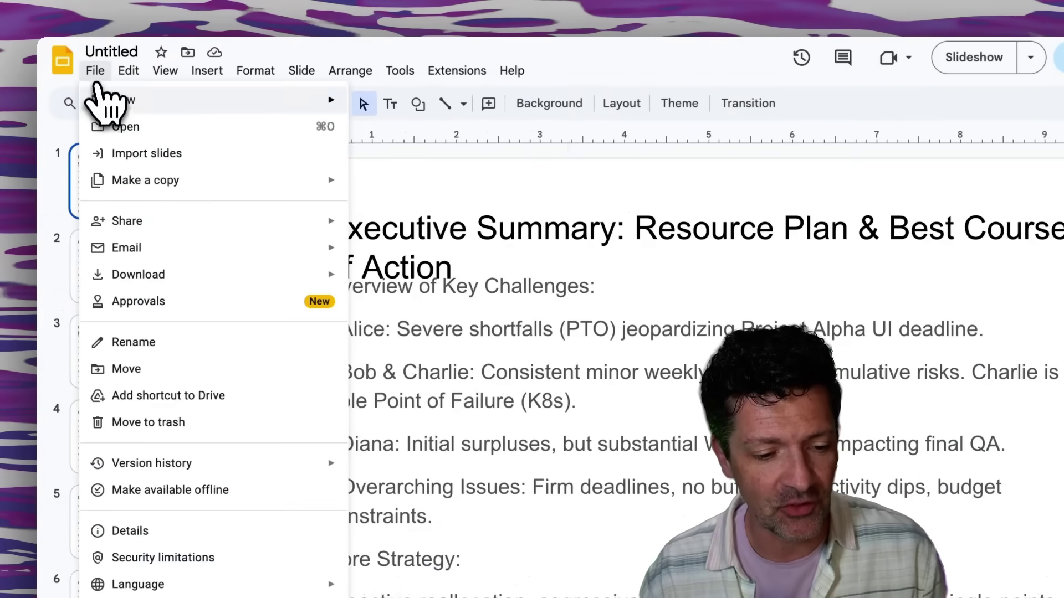
pyautogui.moveTo(139, 274)
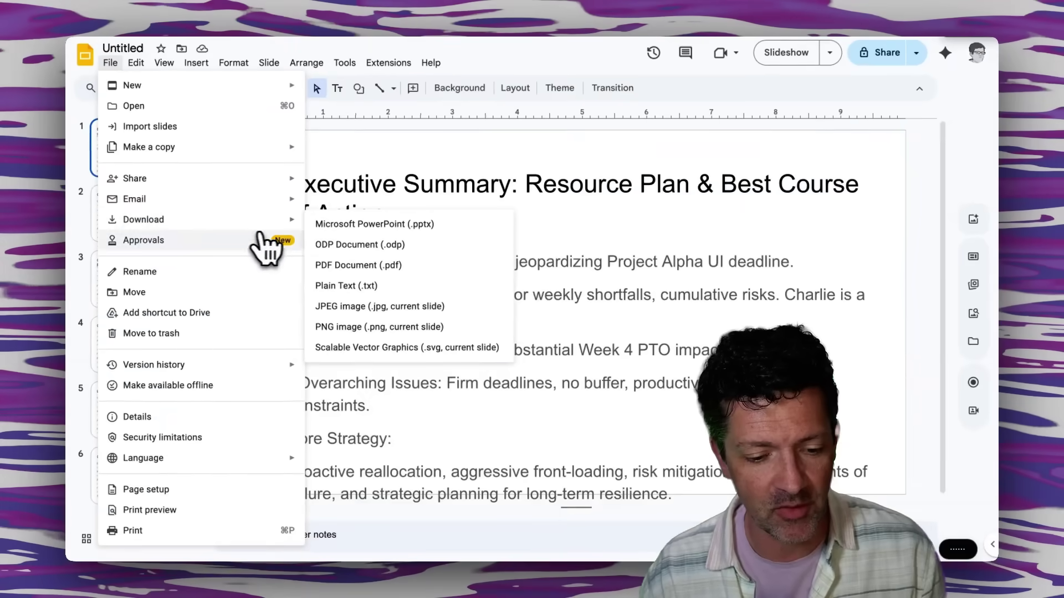
pyautogui.click(355, 229)
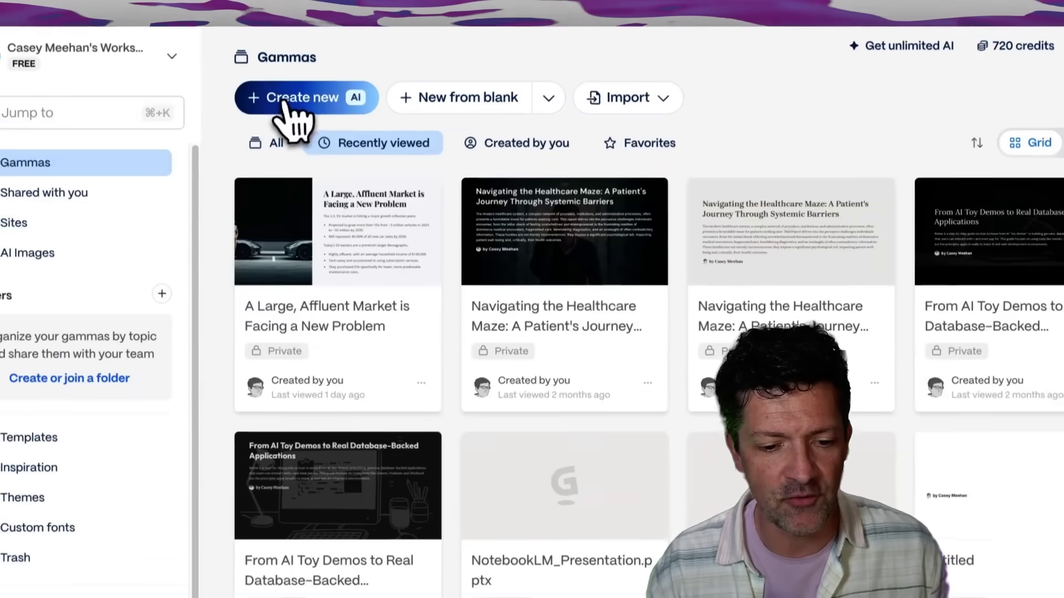
# Step: Import Untitled.pptx into a new gamma as a Transform content presentation and continue
pyautogui.click(285, 98)
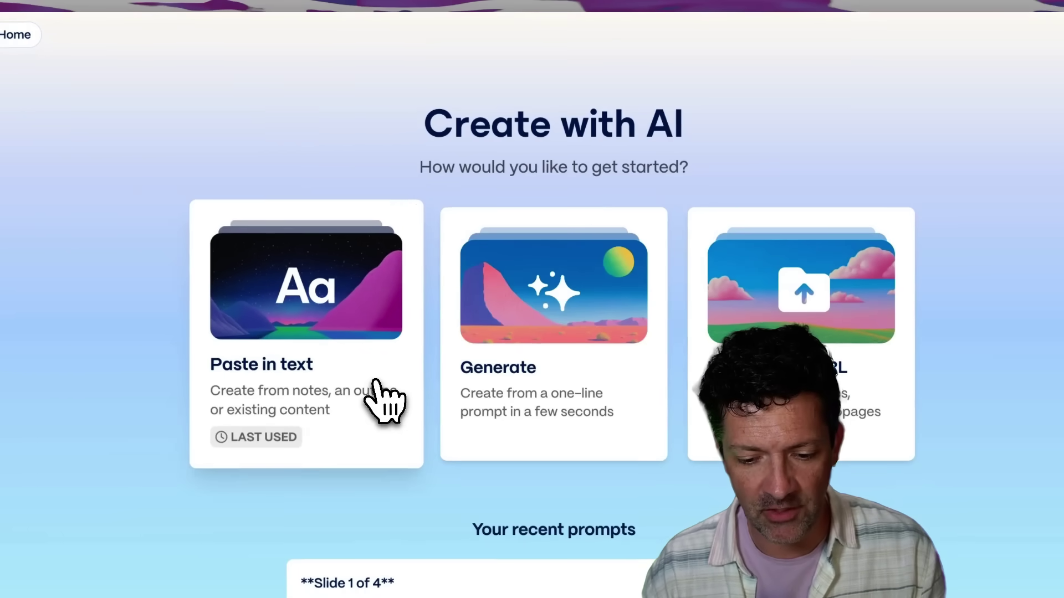
pyautogui.click(703, 411)
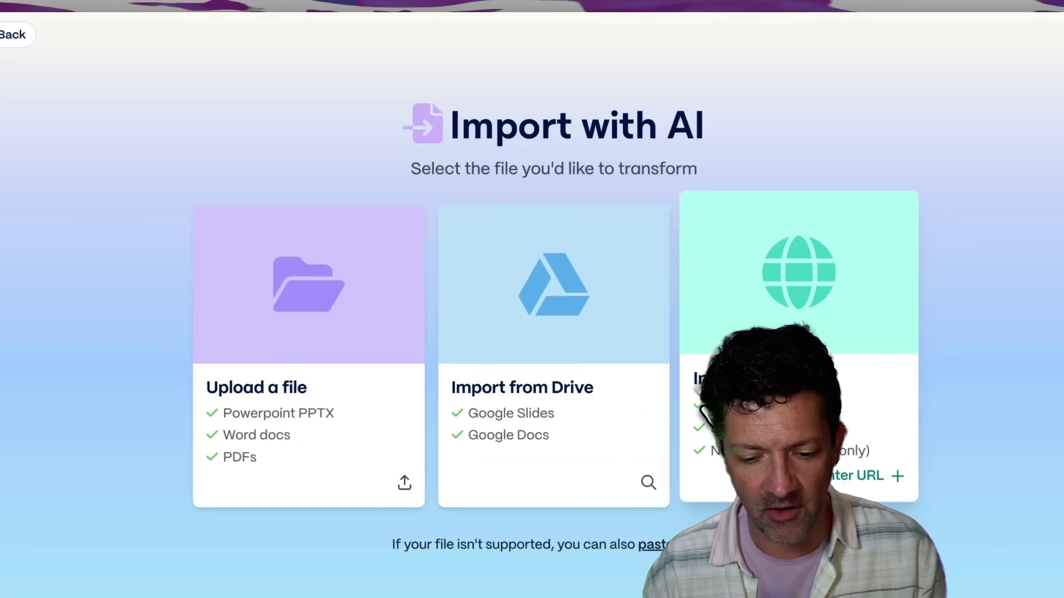
pyautogui.click(320, 394)
pyautogui.click(471, 205)
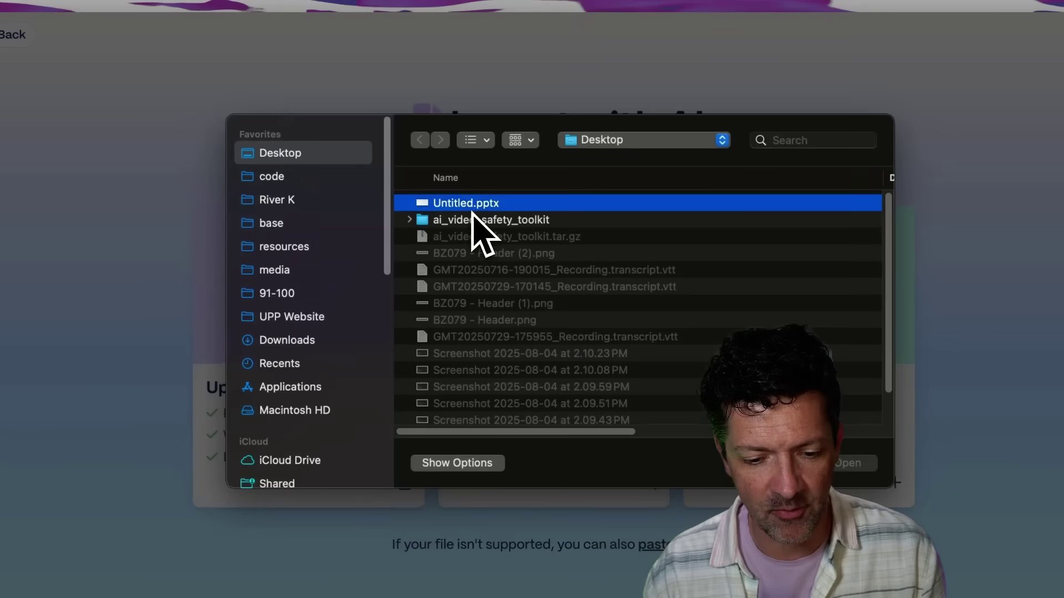
pyautogui.press('Return')
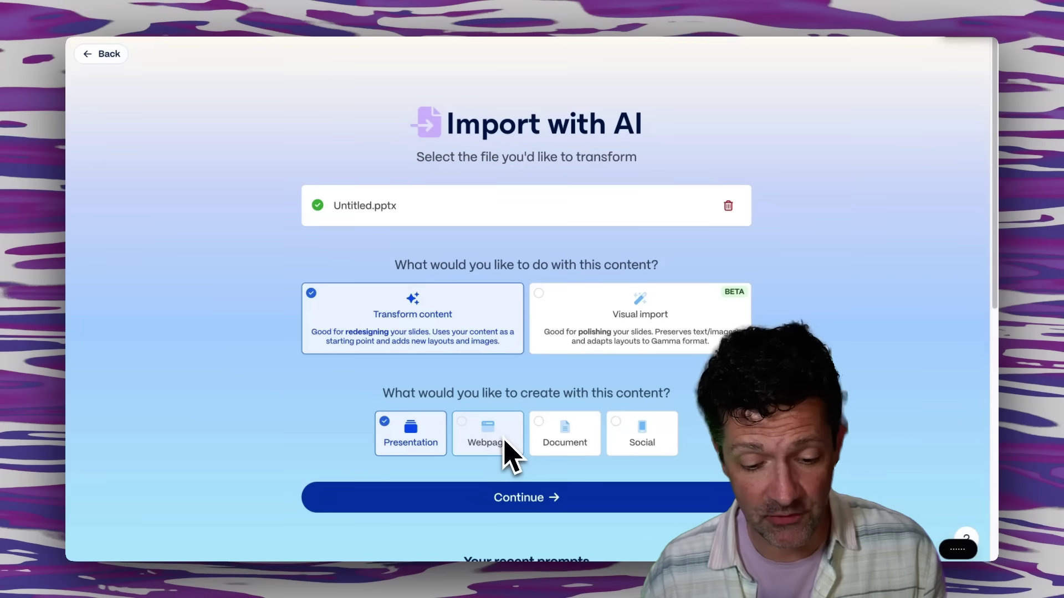
pyautogui.click(563, 498)
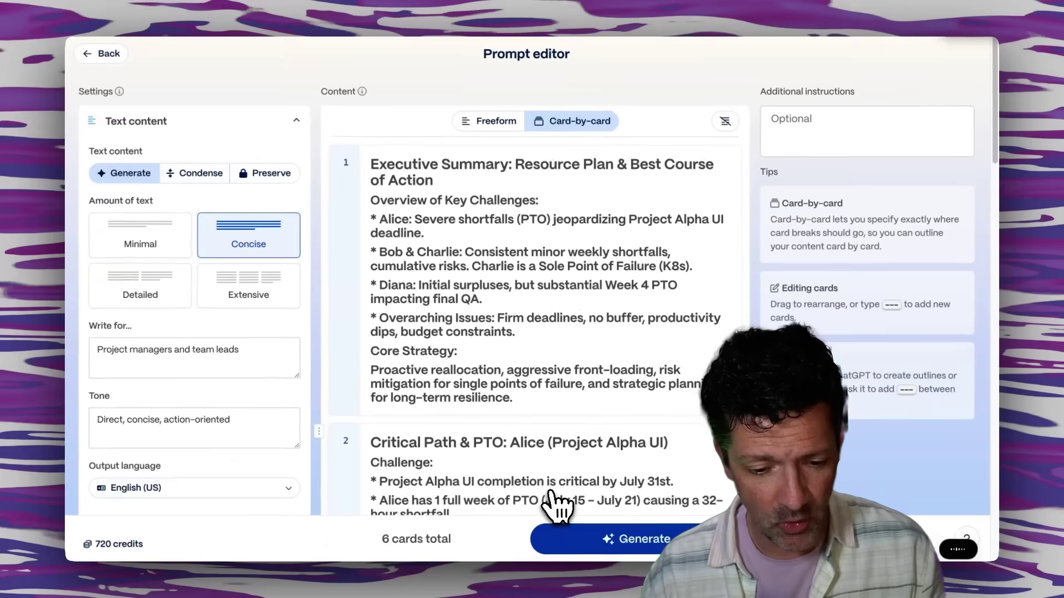
# Step: Set the text content to Condense and the image style to Line Art
pyautogui.click(195, 173)
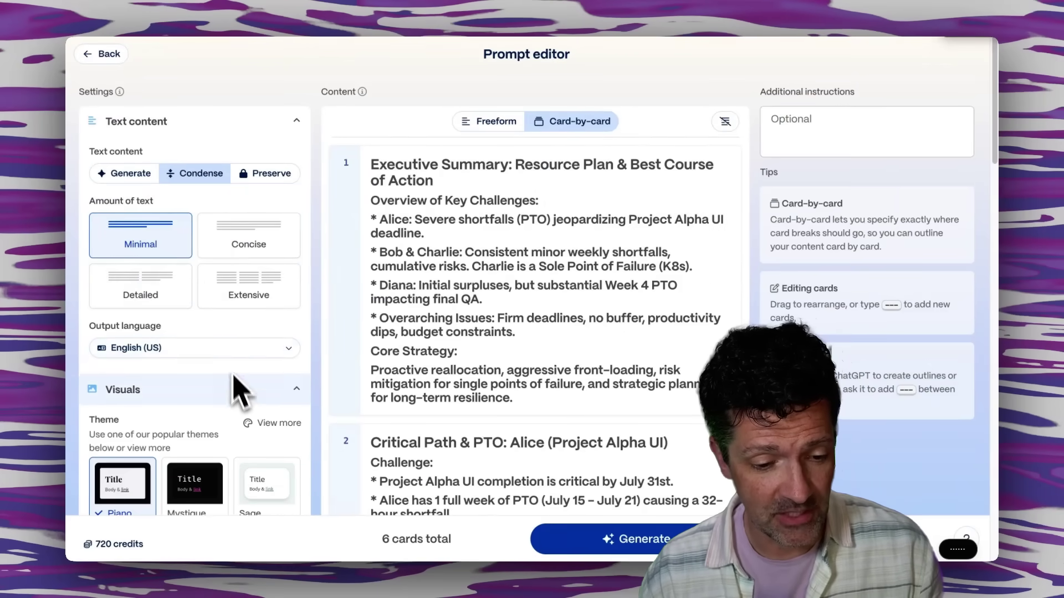
pyautogui.scroll(-2, 238, 388)
pyautogui.scroll(-3, 240, 404)
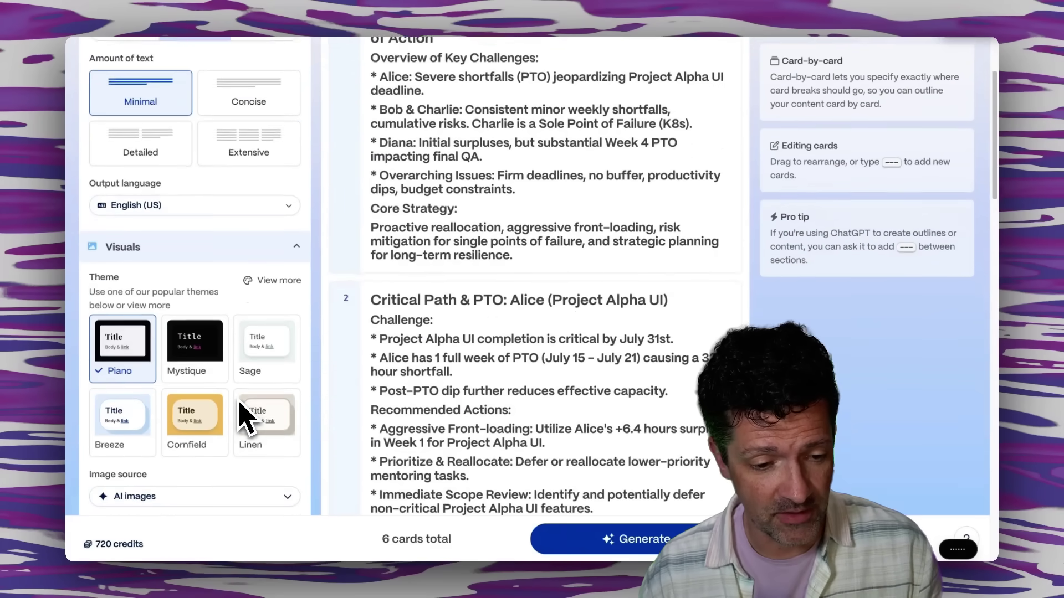
pyautogui.scroll(-2, 146, 391)
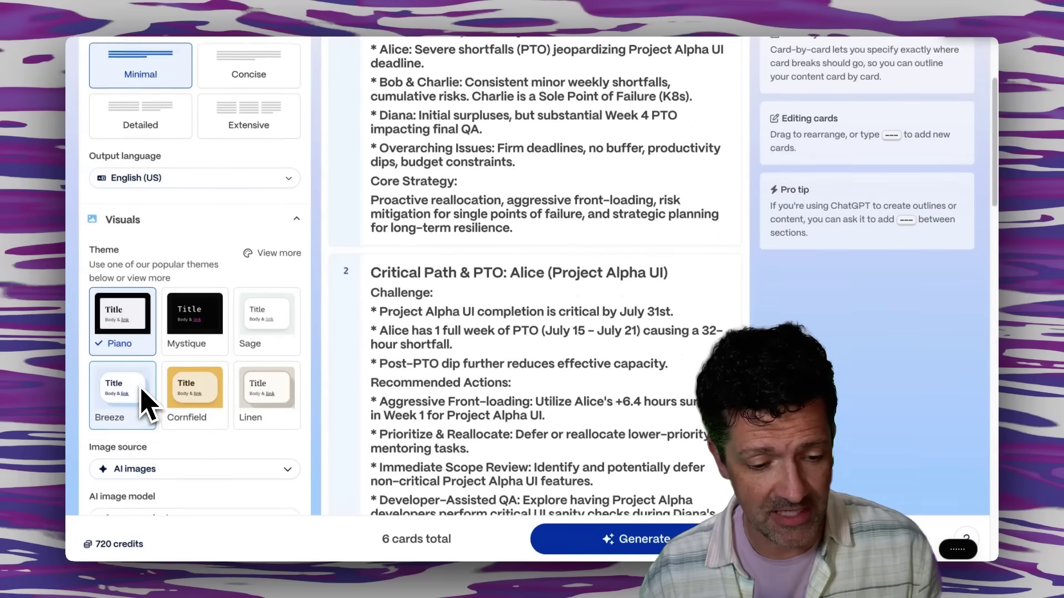
pyautogui.scroll(-3, 145, 404)
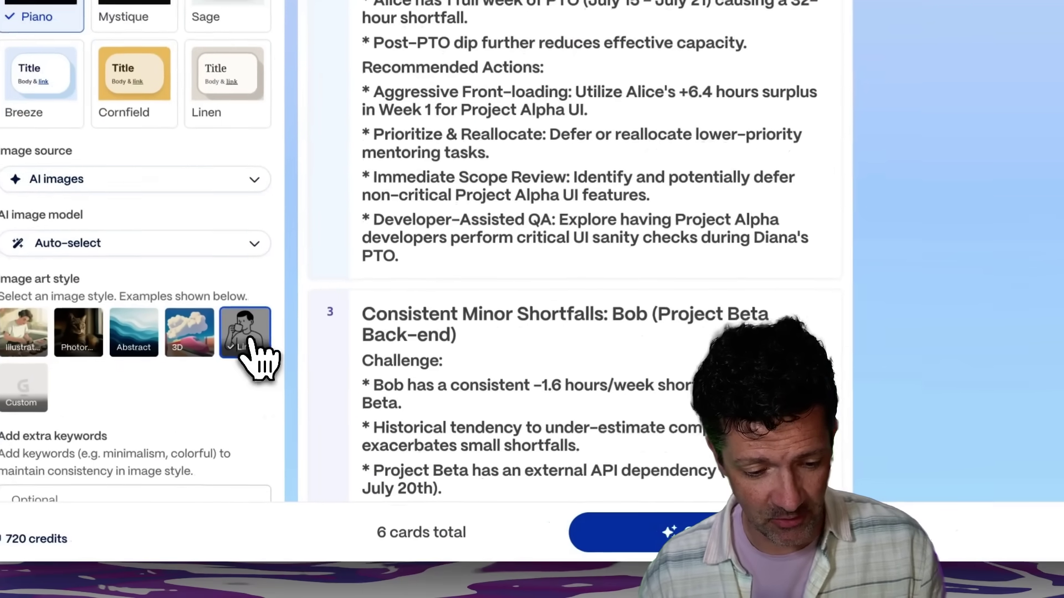
pyautogui.click(279, 395)
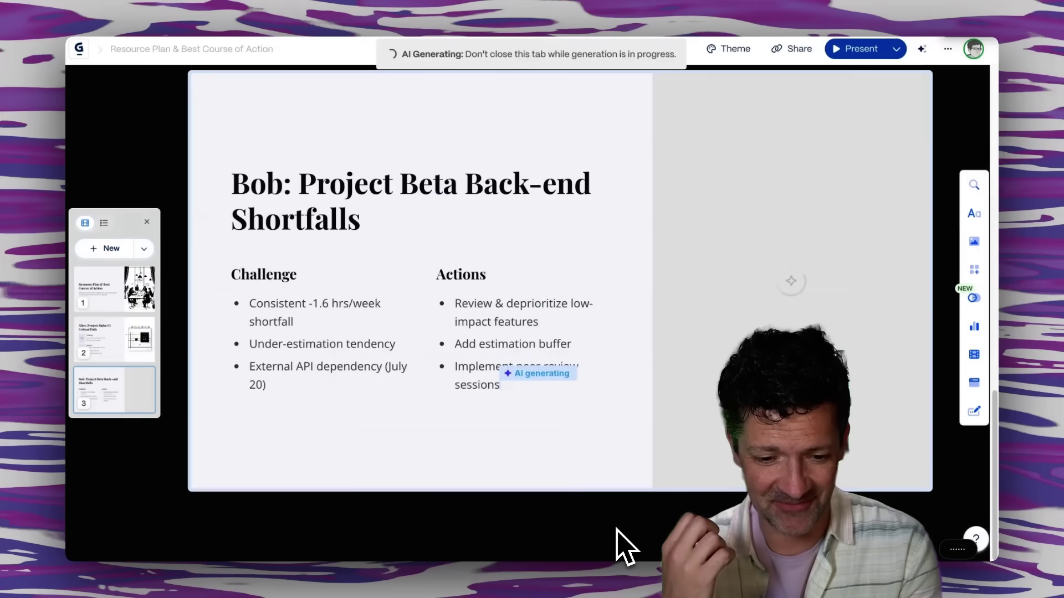
# Step: Browse the generated slides, from slide 1 to slide 3 about Bob and onward
pyautogui.click(96, 298)
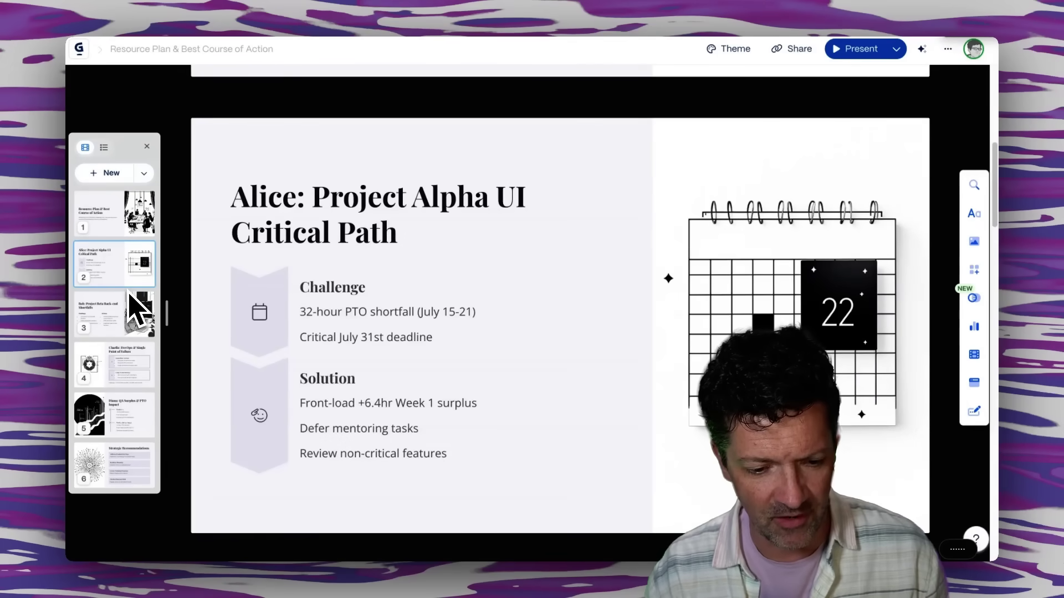
pyautogui.click(130, 294)
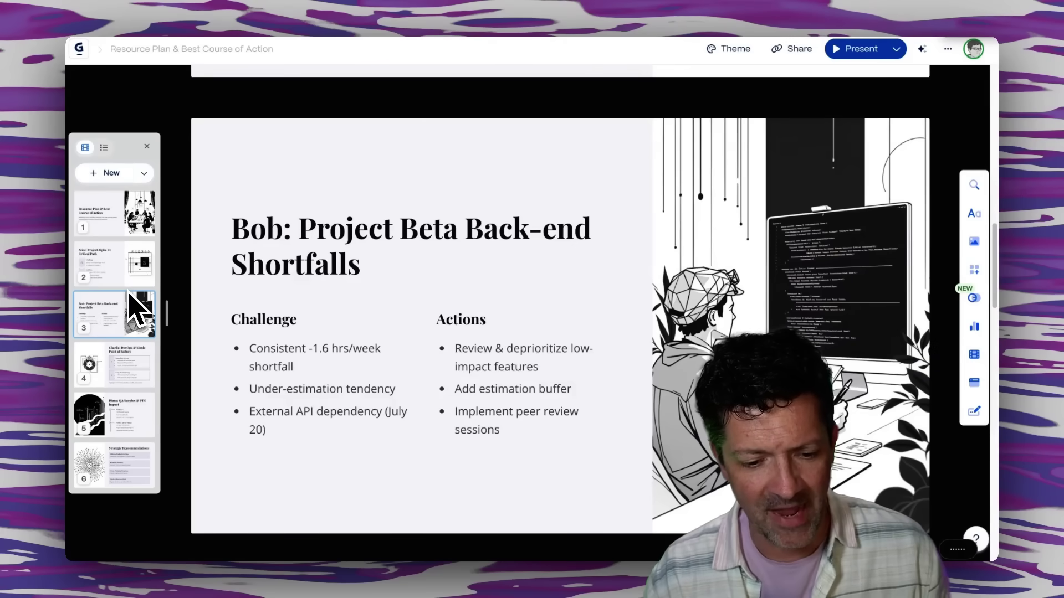
pyautogui.press('Down')
pyautogui.press('Down')
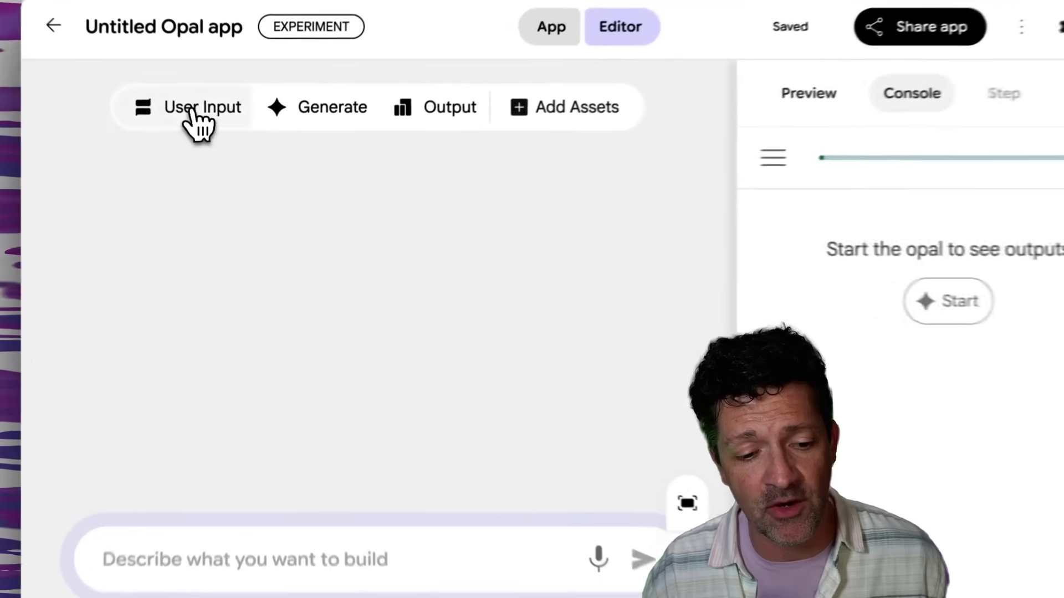
# Step: Add User Input, Generate and Output nodes, arrange them on the canvas, and select Generate
pyautogui.click(193, 113)
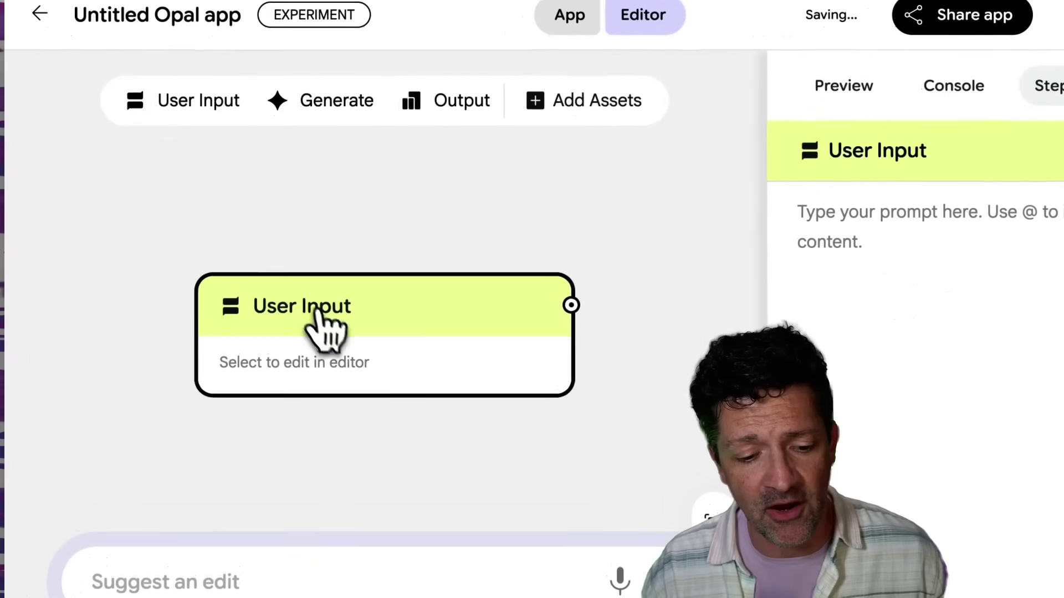
pyautogui.moveTo(312, 301); pyautogui.dragTo(203, 276)
pyautogui.click(325, 113)
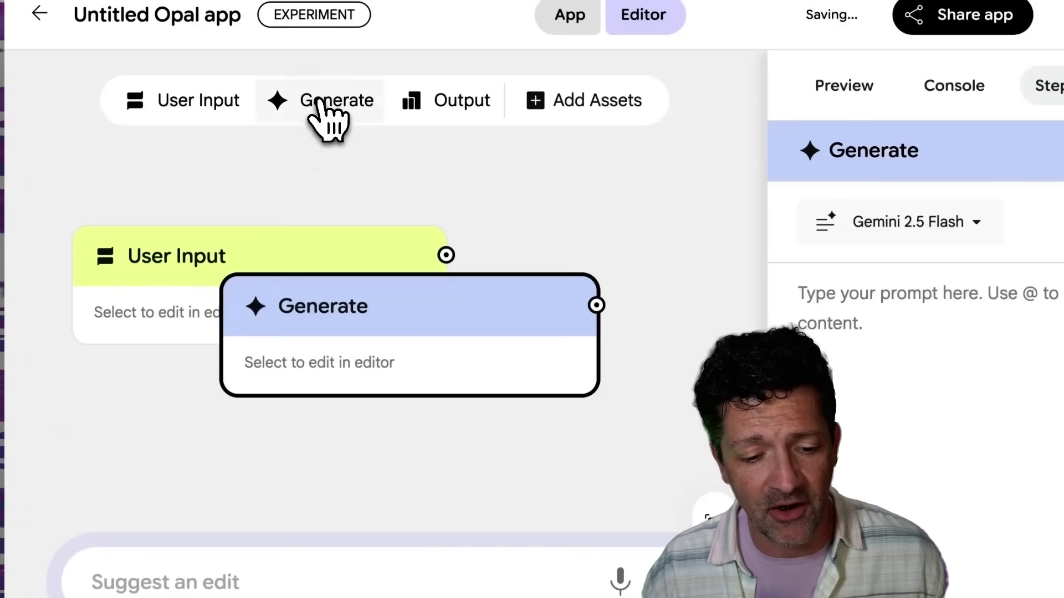
pyautogui.moveTo(400, 313); pyautogui.dragTo(457, 421)
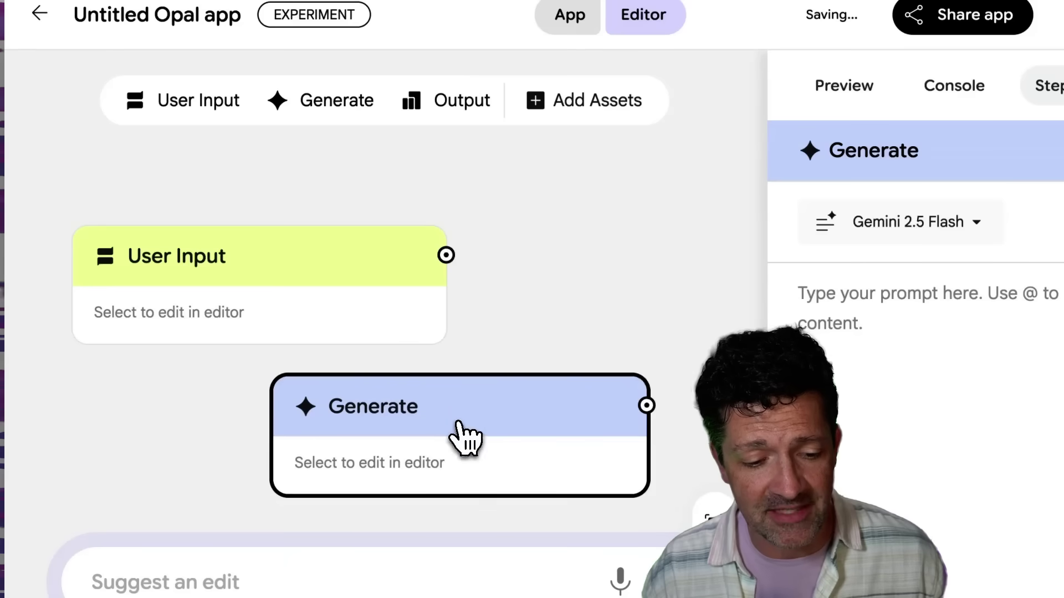
pyautogui.click(468, 110)
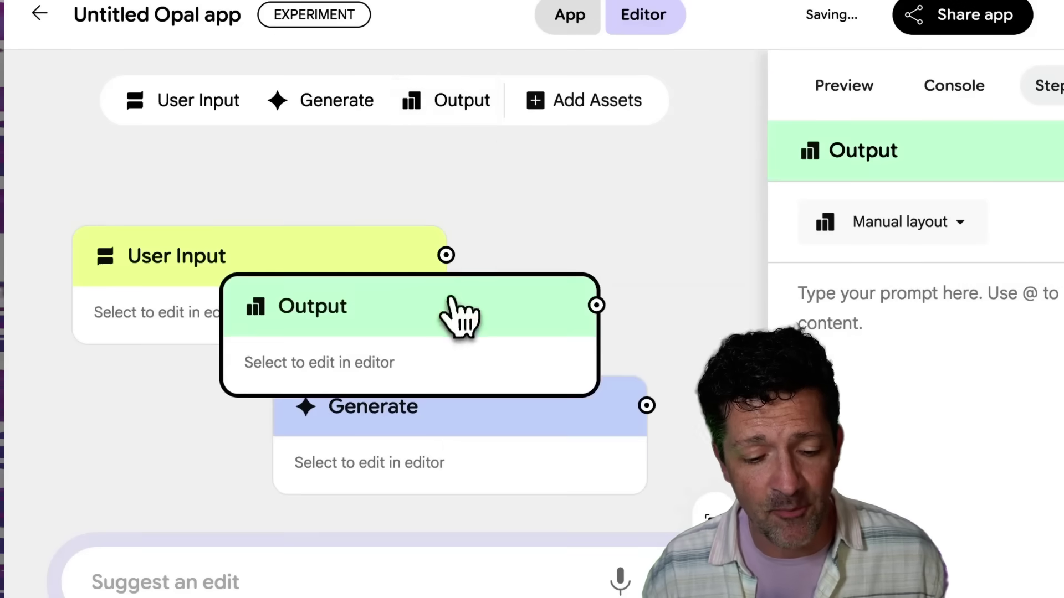
pyautogui.moveTo(456, 316); pyautogui.dragTo(592, 262)
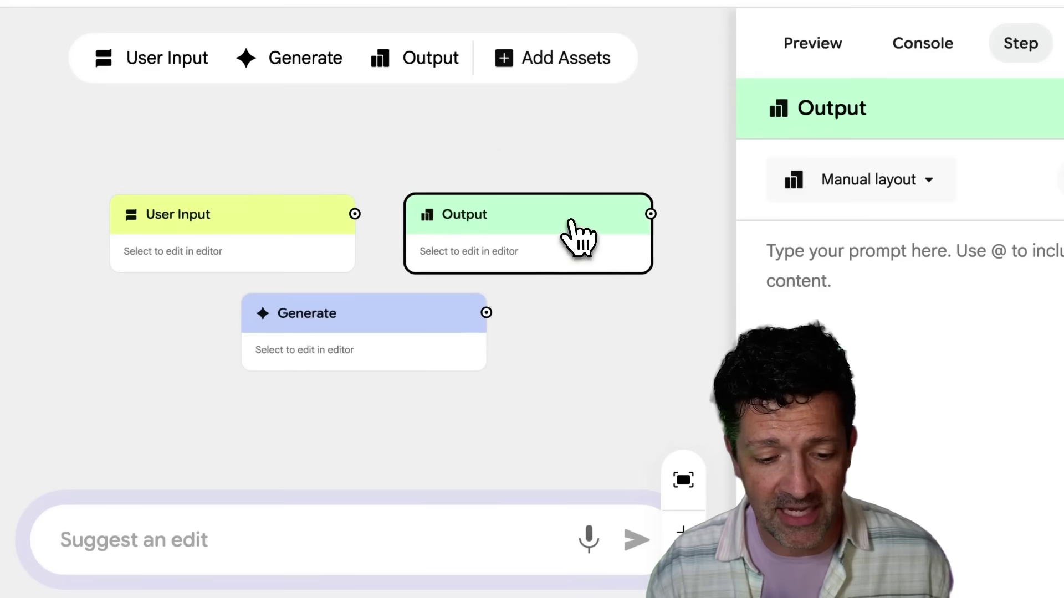
pyautogui.moveTo(570, 220); pyautogui.dragTo(617, 415)
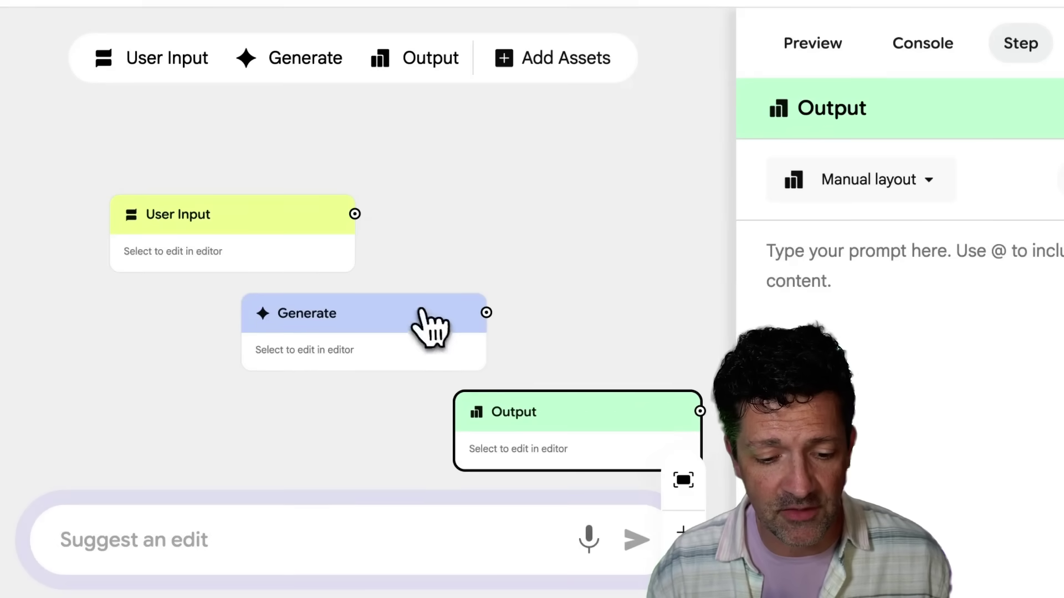
pyautogui.moveTo(424, 316); pyautogui.dragTo(455, 298)
pyautogui.moveTo(521, 414); pyautogui.dragTo(504, 415)
pyautogui.click(445, 309)
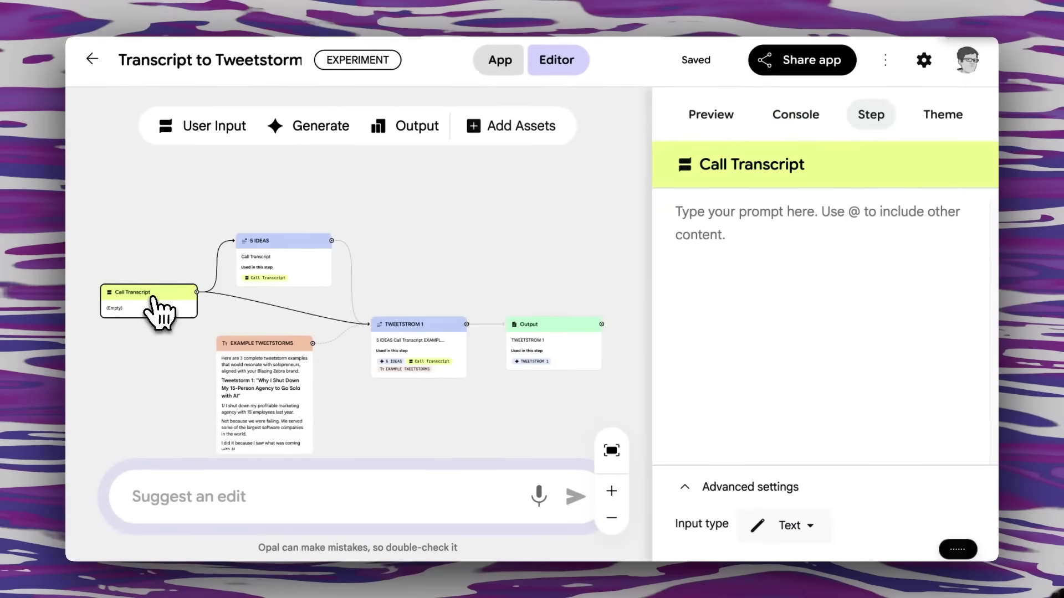
# Step: Open the 5 IDEAS step and review its opening system instruction about preambles
pyautogui.click(255, 252)
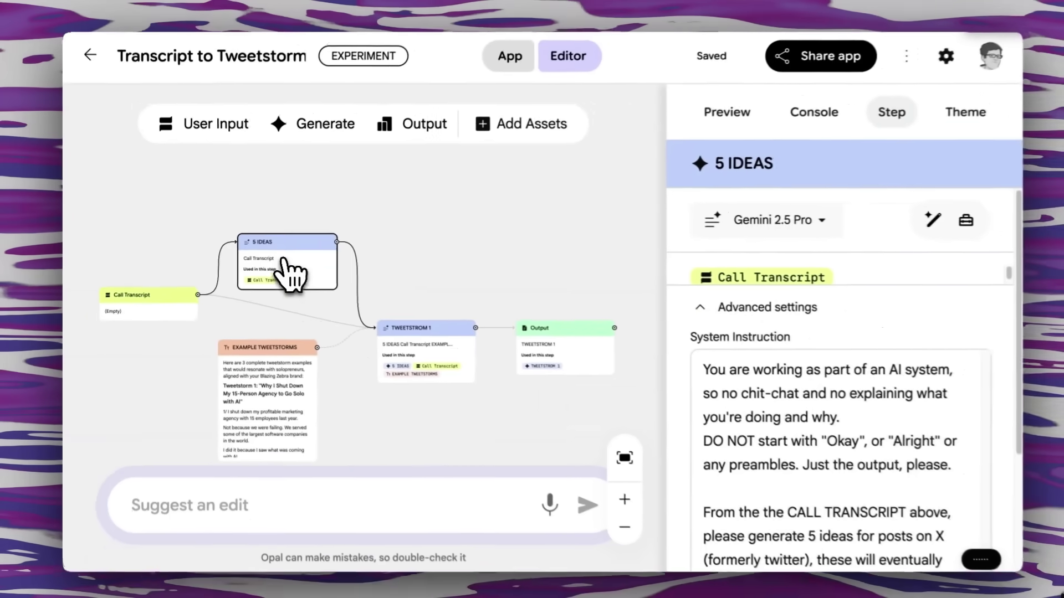
pyautogui.scroll(-3, 753, 363)
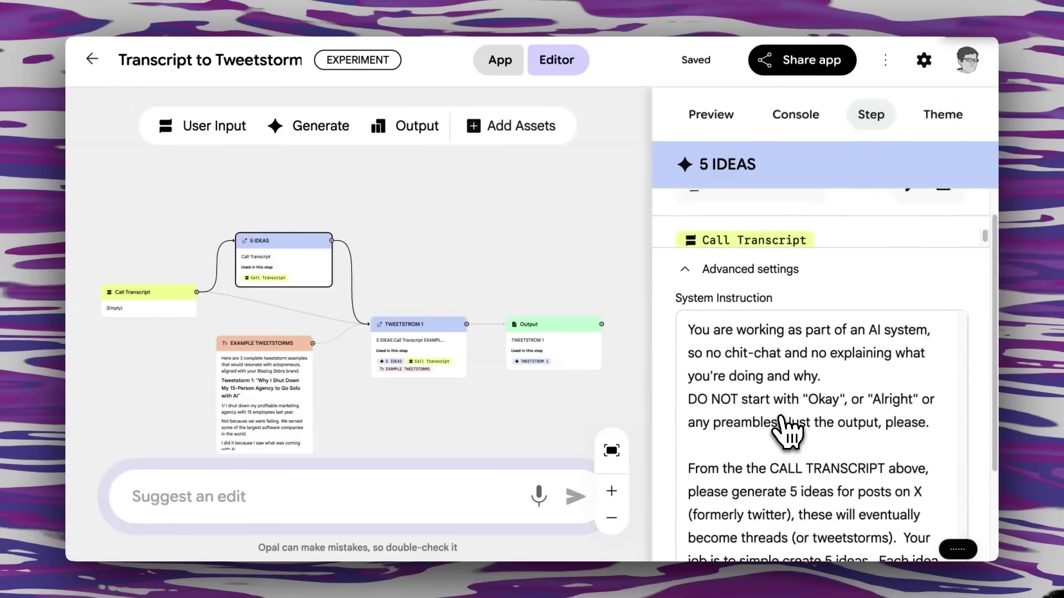
pyautogui.moveTo(687, 266); pyautogui.dragTo(621, 216)
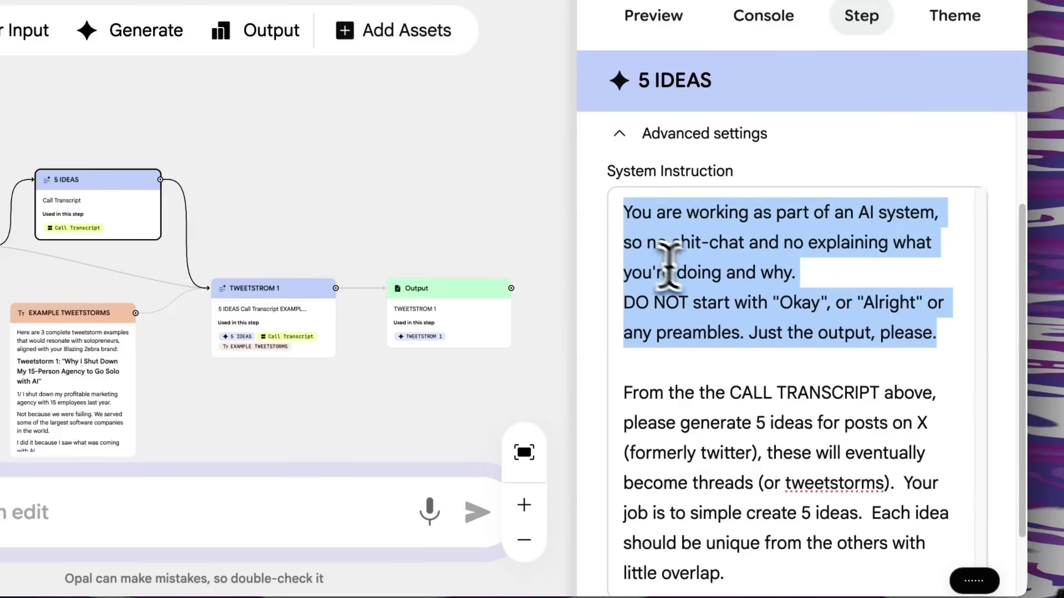
pyautogui.doubleClick(860, 213)
pyautogui.moveTo(860, 213); pyautogui.dragTo(938, 209)
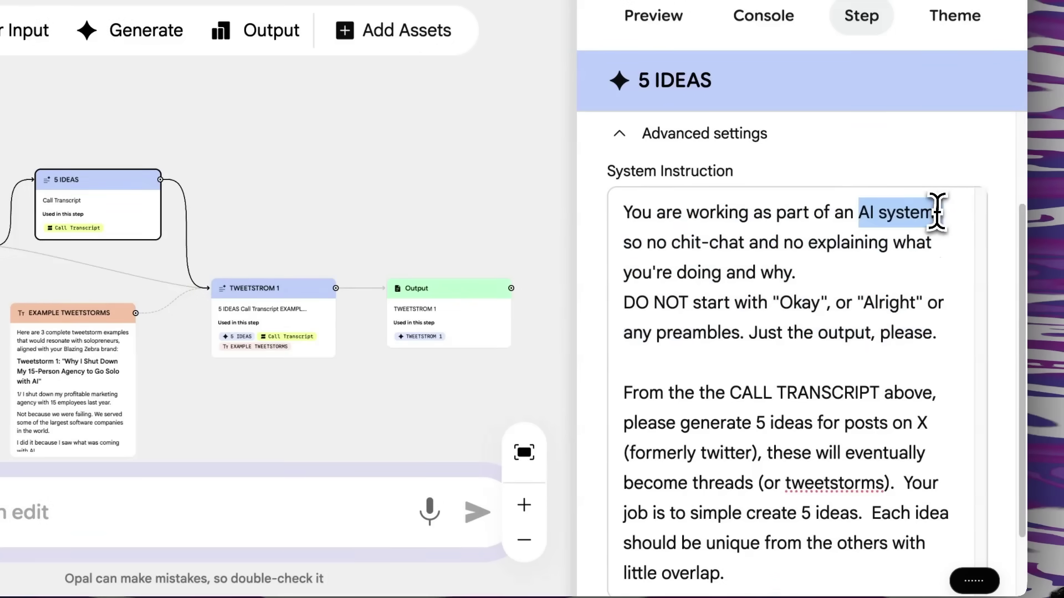
pyautogui.click(938, 209)
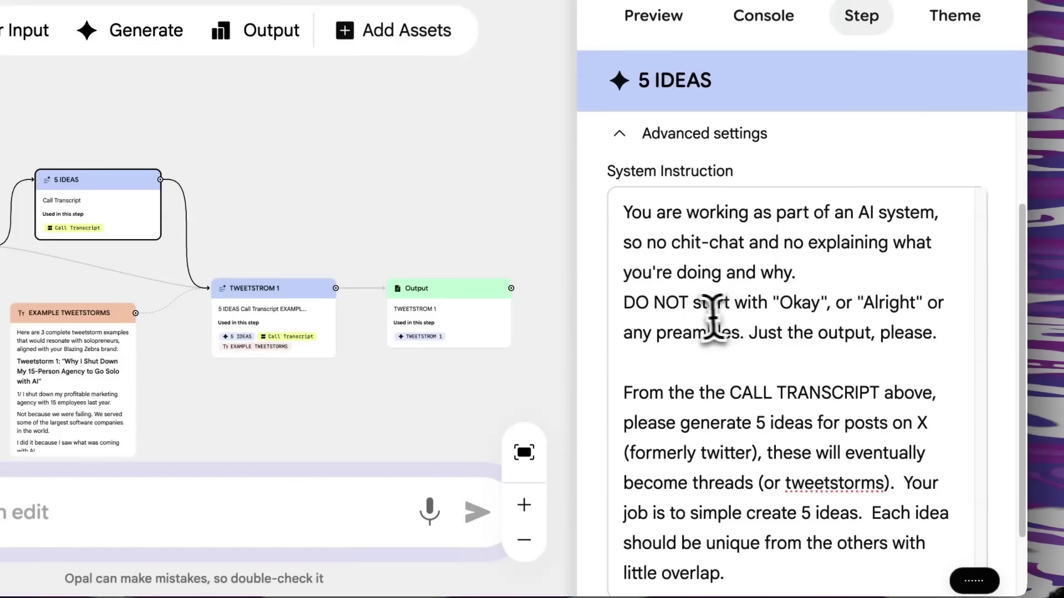
pyautogui.moveTo(624, 301); pyautogui.dragTo(622, 209)
pyautogui.click(938, 334)
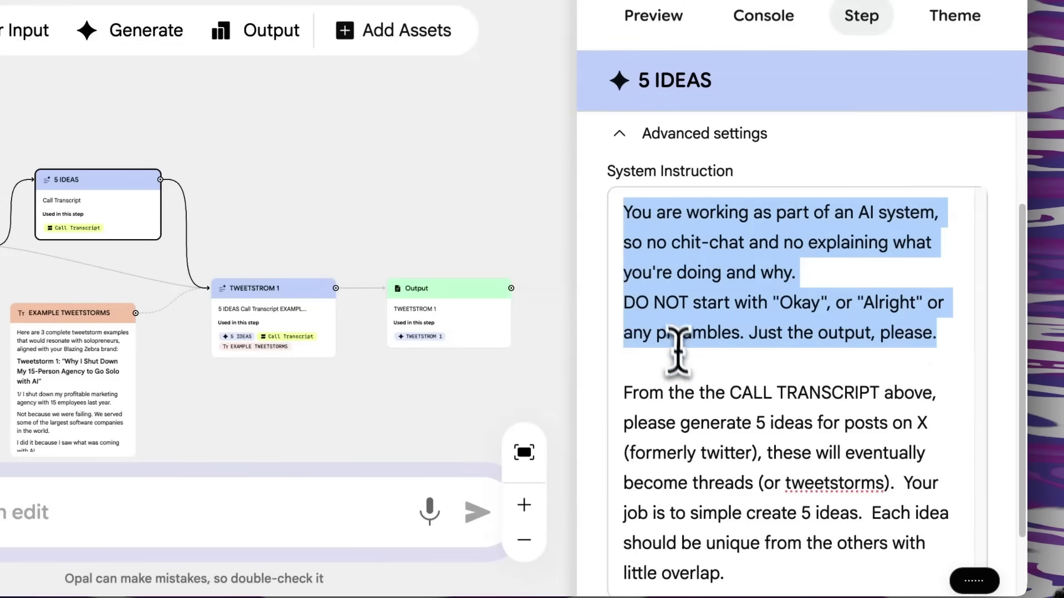
pyautogui.click(679, 362)
# Step: Correct 'simple' to 'simply' in the 5 IDEAS instruction's ideas paragraph
pyautogui.scroll(-2, 681, 363)
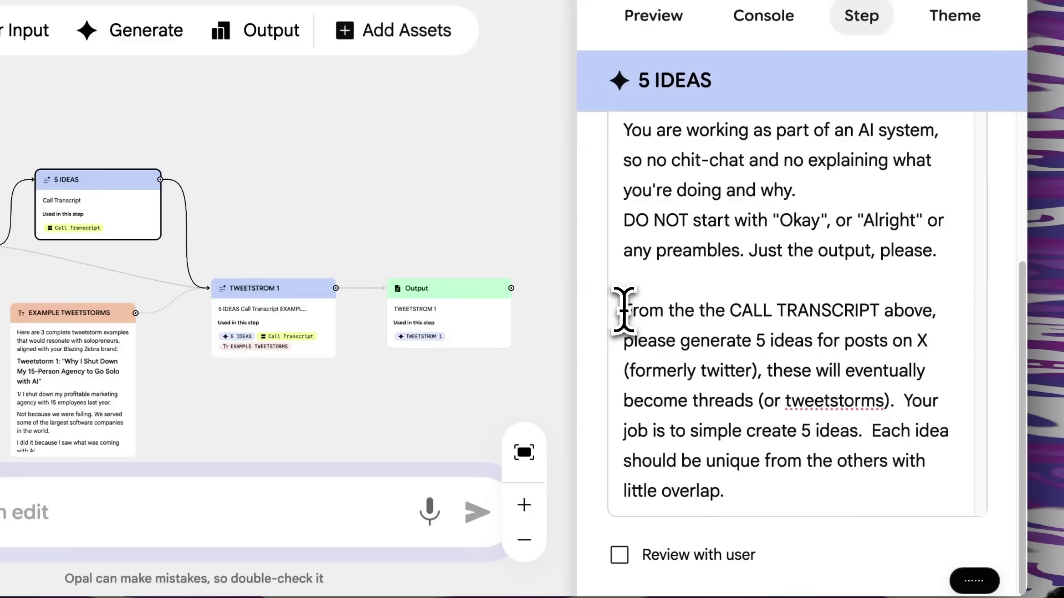
pyautogui.moveTo(633, 312); pyautogui.dragTo(815, 486)
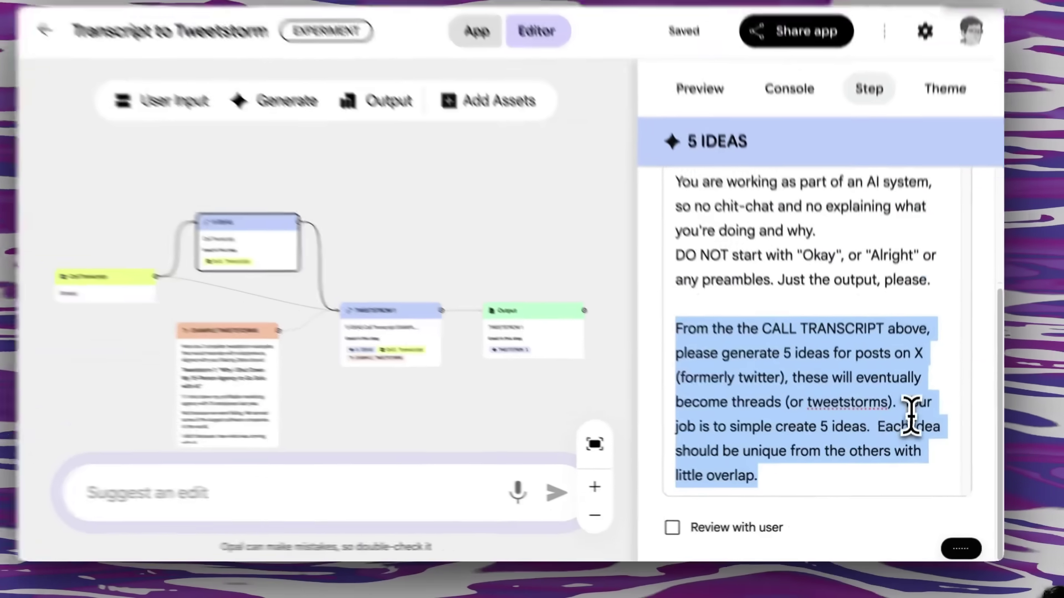
pyautogui.moveTo(904, 411); pyautogui.dragTo(847, 446)
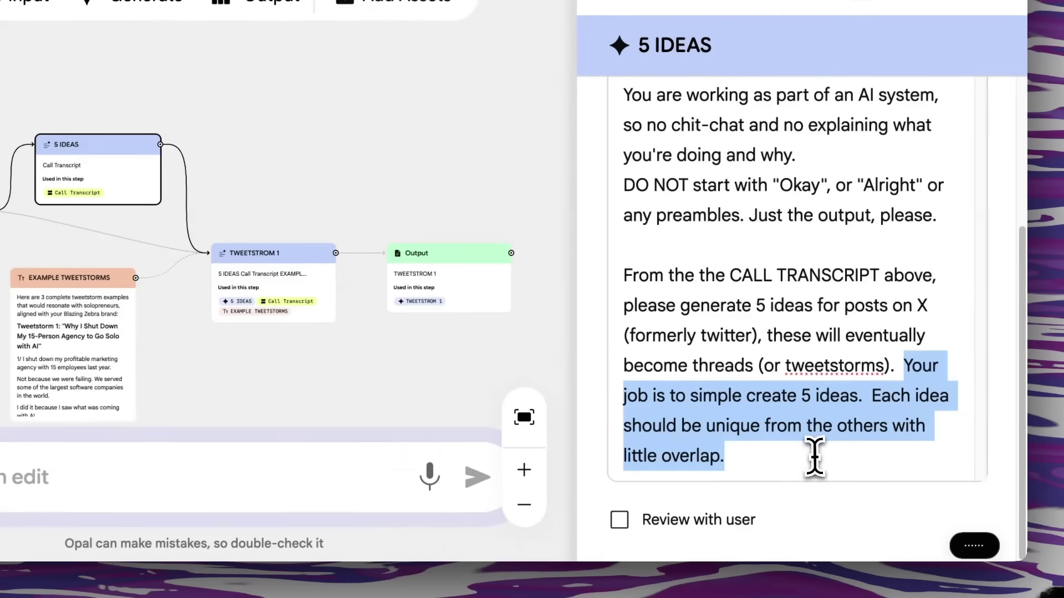
pyautogui.click(781, 396)
pyautogui.press('BackSpace')
pyautogui.write('y')
pyautogui.click(839, 396)
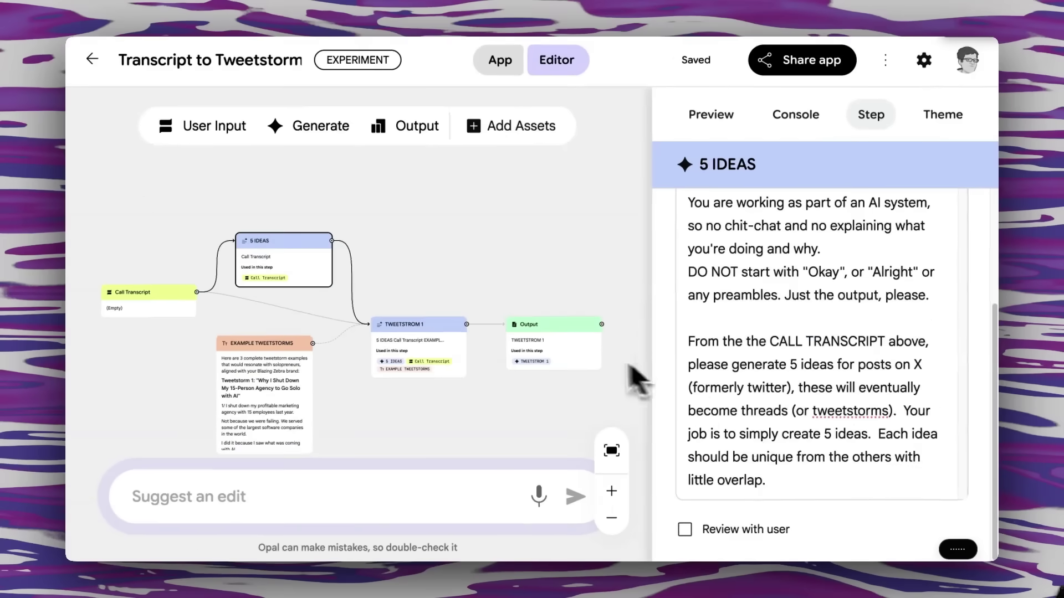
pyautogui.click(144, 297)
pyautogui.click(270, 246)
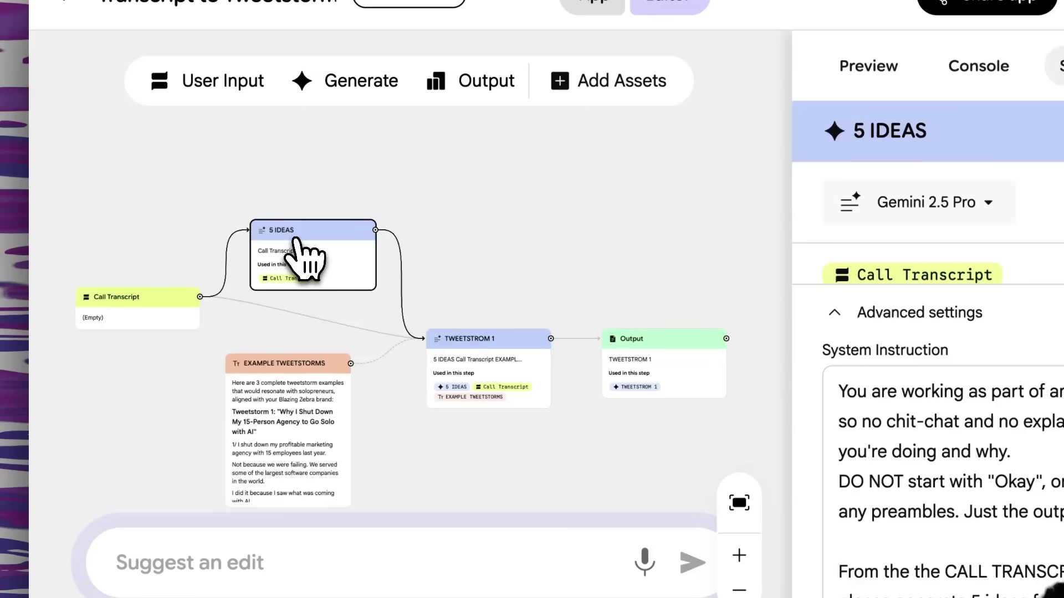
# Step: Open TWEETSTROM 1 and review its opening paragraph asking for just the output
pyautogui.click(468, 358)
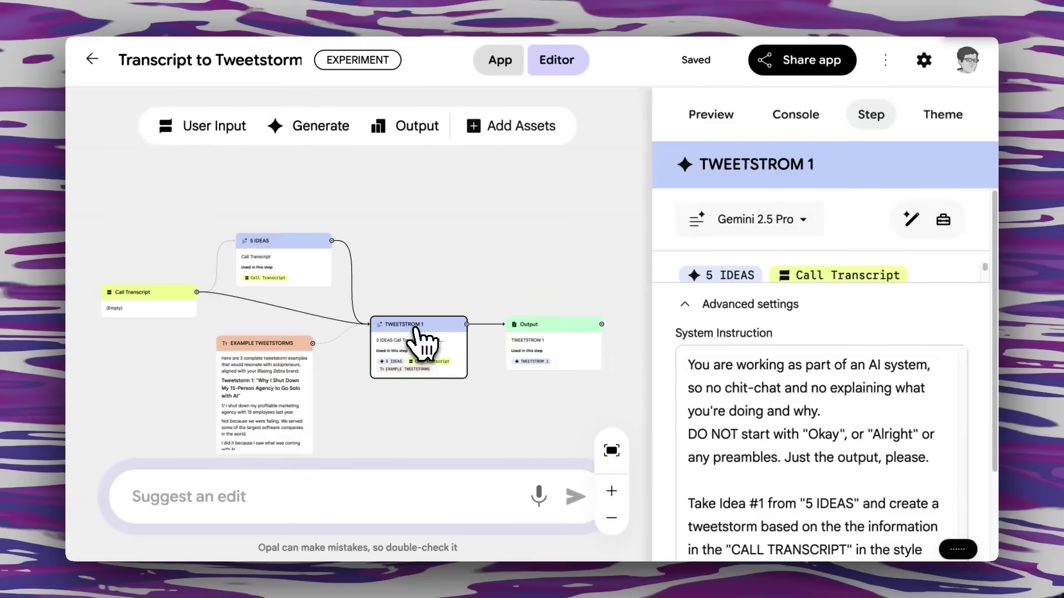
pyautogui.scroll(-2, 670, 277)
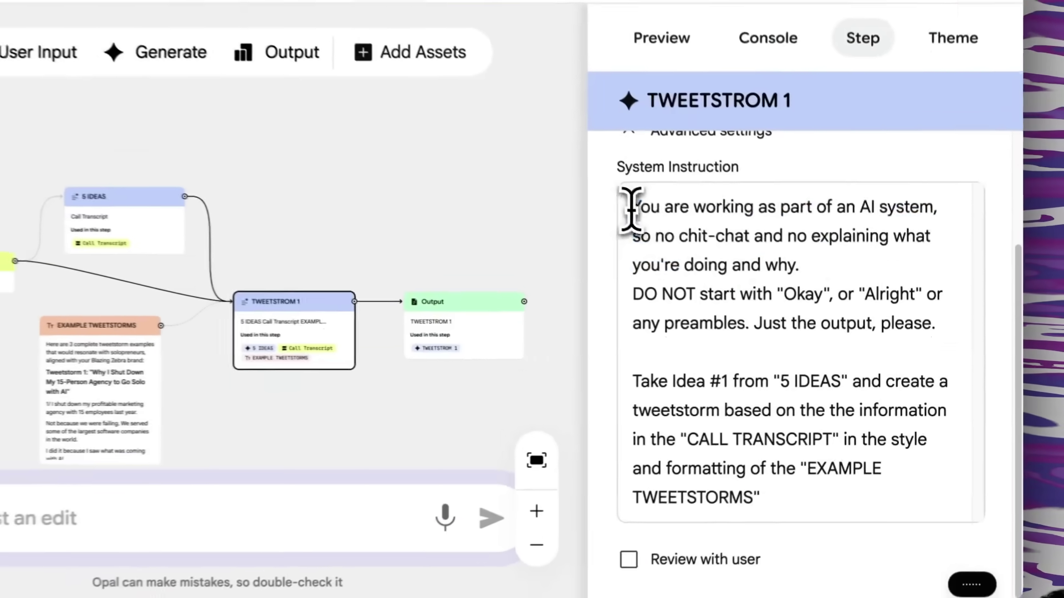
pyautogui.moveTo(686, 250); pyautogui.dragTo(941, 346)
pyautogui.click(955, 326)
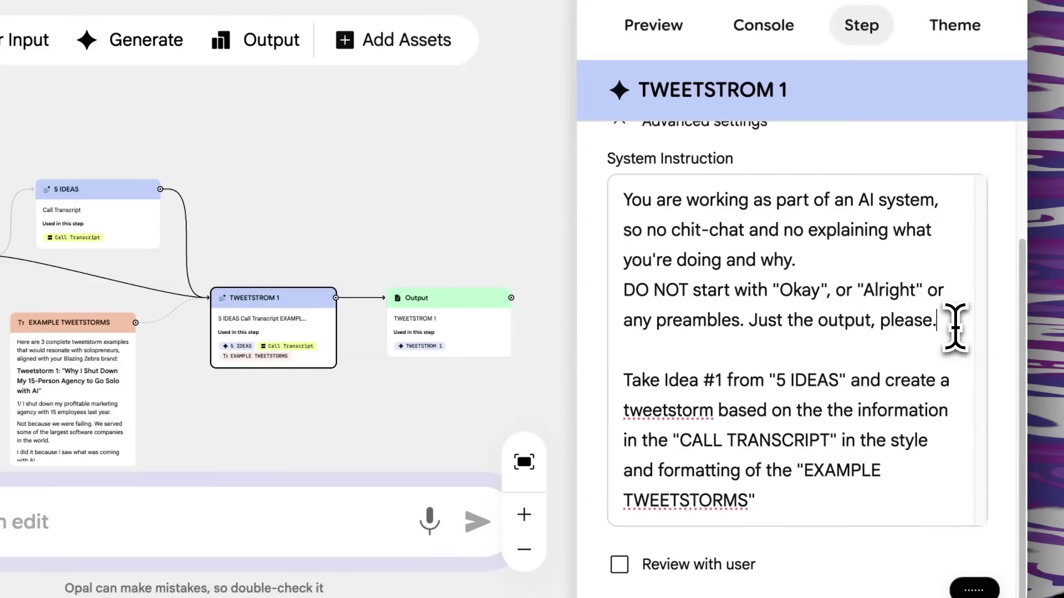
pyautogui.moveTo(955, 326); pyautogui.dragTo(625, 188)
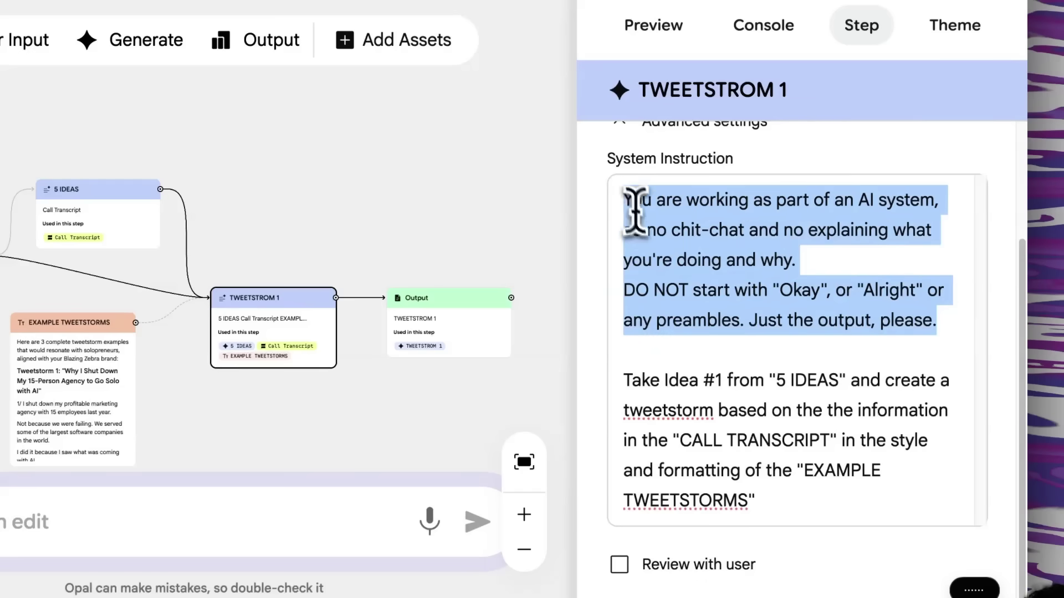
pyautogui.moveTo(749, 321); pyautogui.dragTo(626, 202)
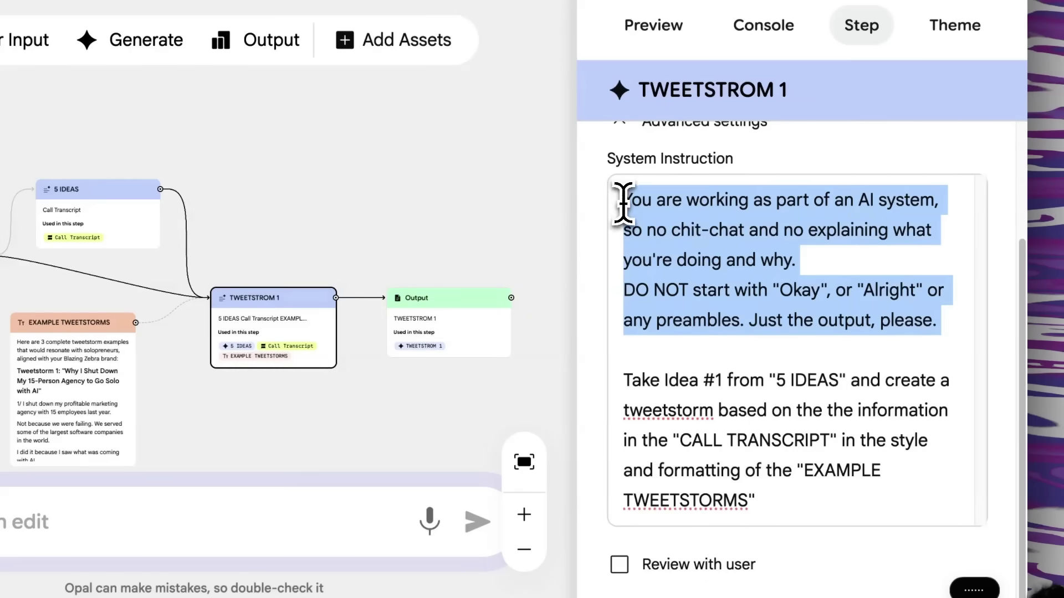
pyautogui.click(675, 376)
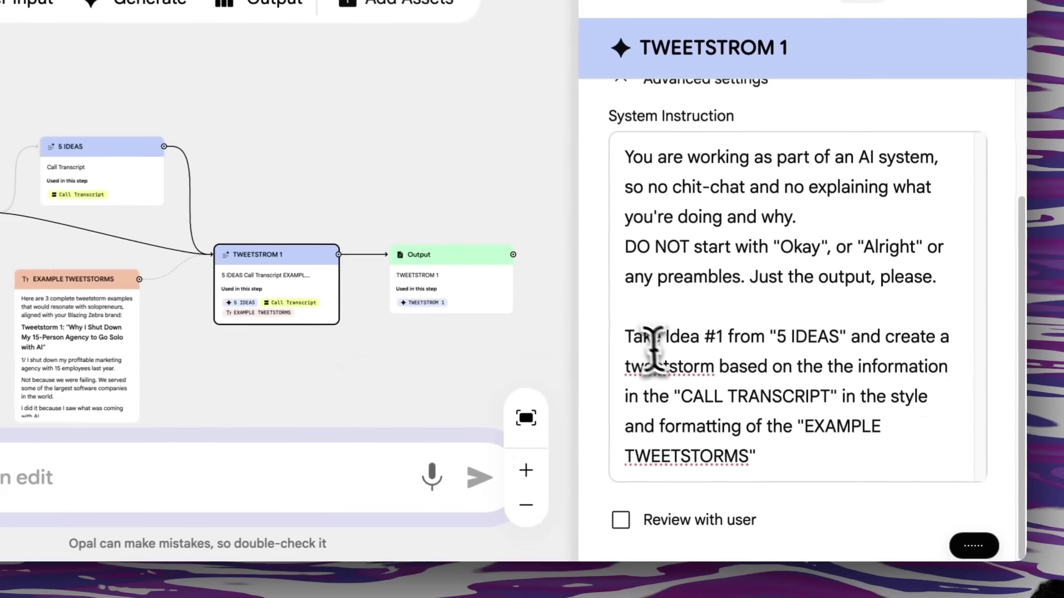
# Step: Review the Take Idea #1 instruction and its CALL TRANSCRIPT and EXAMPLE TWEETSTORMS references
pyautogui.moveTo(623, 335); pyautogui.dragTo(799, 443)
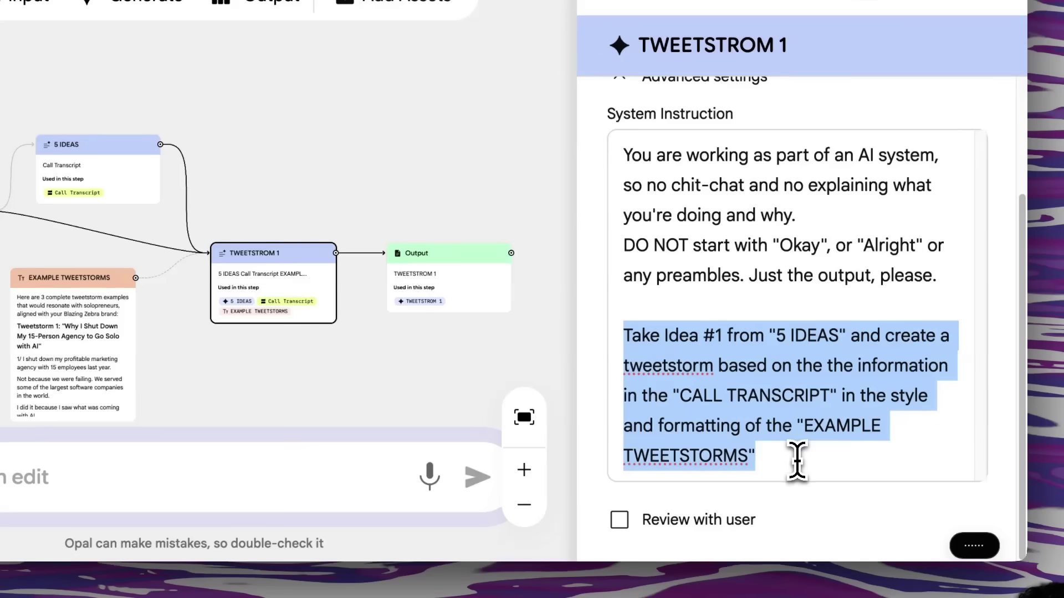
pyautogui.click(796, 460)
pyautogui.moveTo(680, 395); pyautogui.dragTo(831, 396)
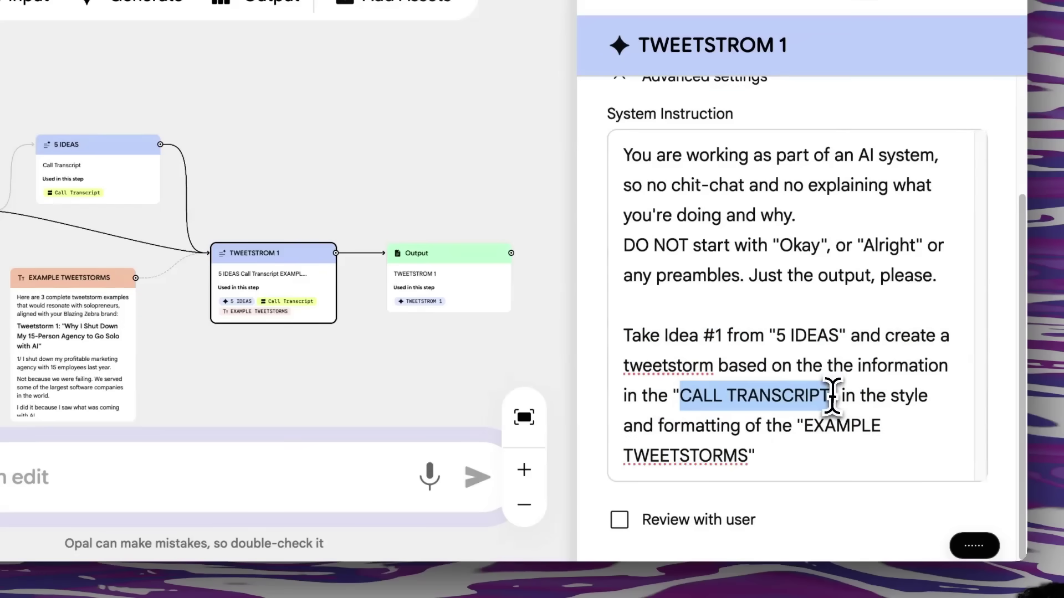
pyautogui.click(870, 390)
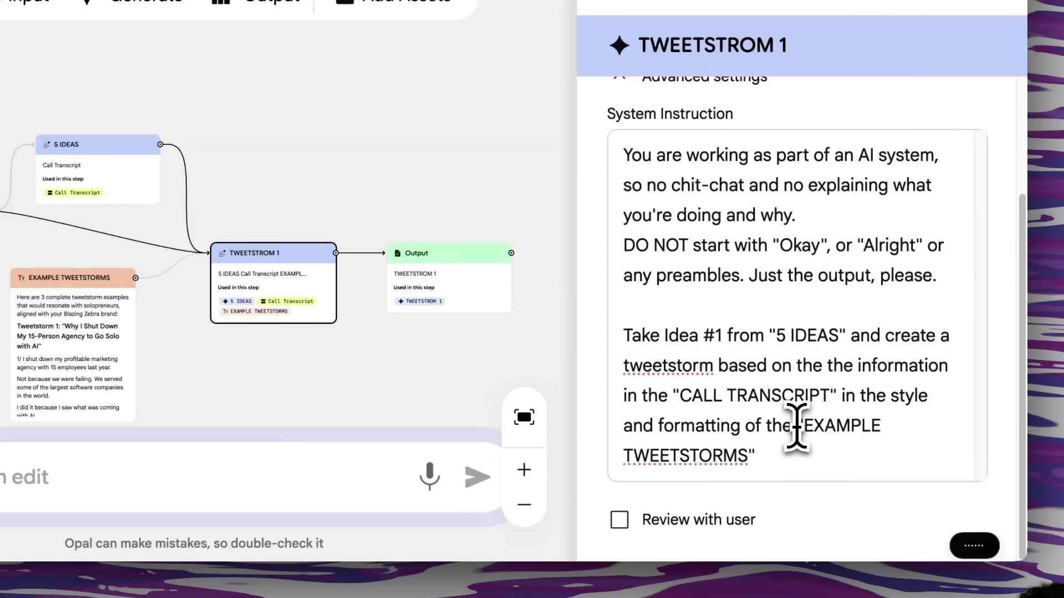
pyautogui.moveTo(796, 427); pyautogui.dragTo(781, 470)
pyautogui.click(781, 455)
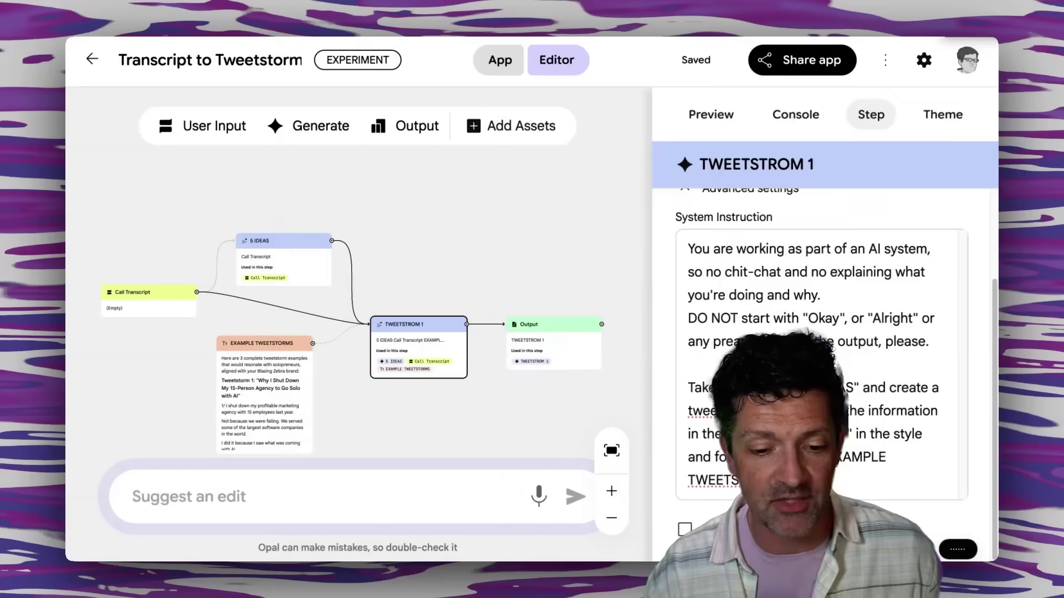
# Step: Review the EXAMPLE TWEETSTORMS text: 3 complete tweetstorms, solopreneur audience, Blazing Zebra brand
pyautogui.click(256, 408)
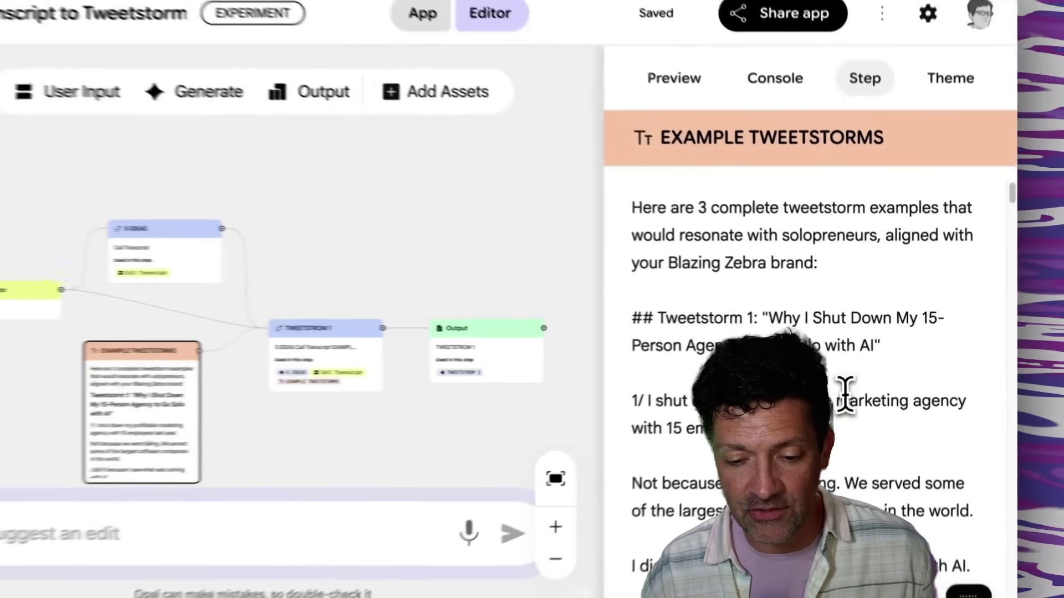
pyautogui.click(848, 385)
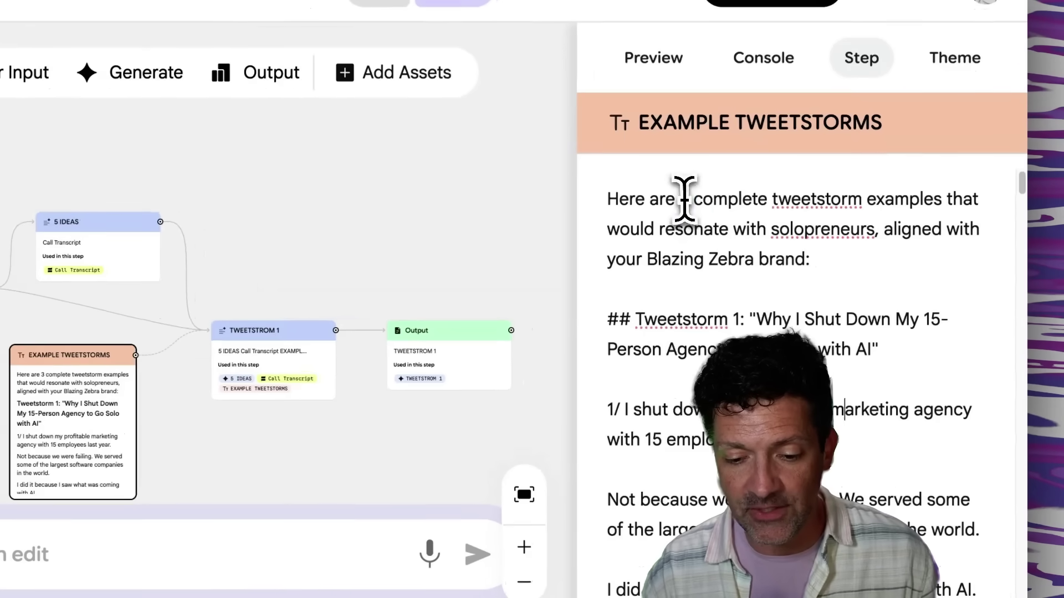
pyautogui.moveTo(685, 198); pyautogui.dragTo(786, 209)
pyautogui.click(869, 206)
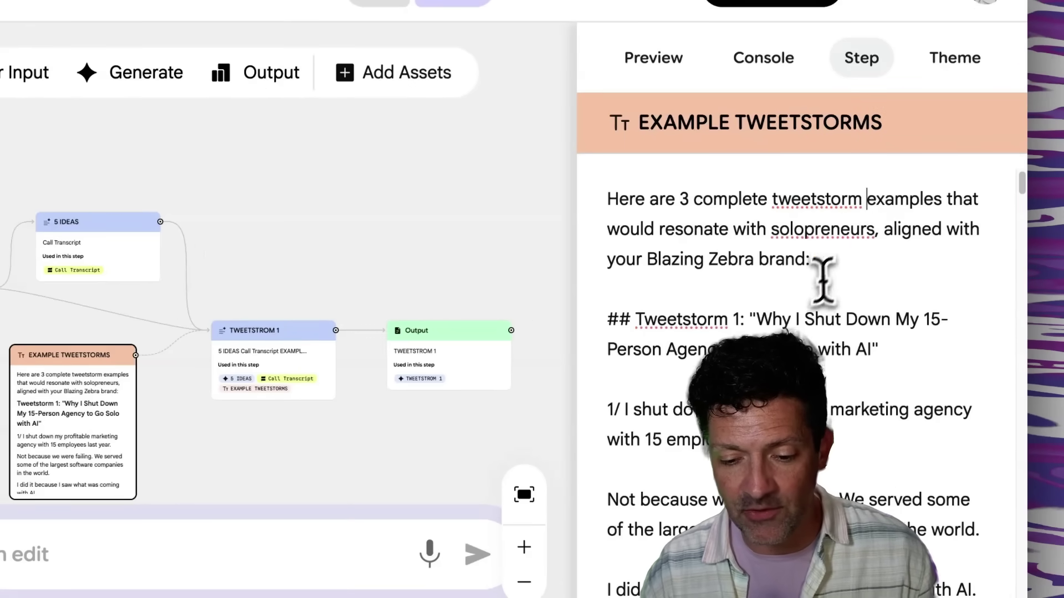
pyautogui.moveTo(674, 236); pyautogui.dragTo(874, 252)
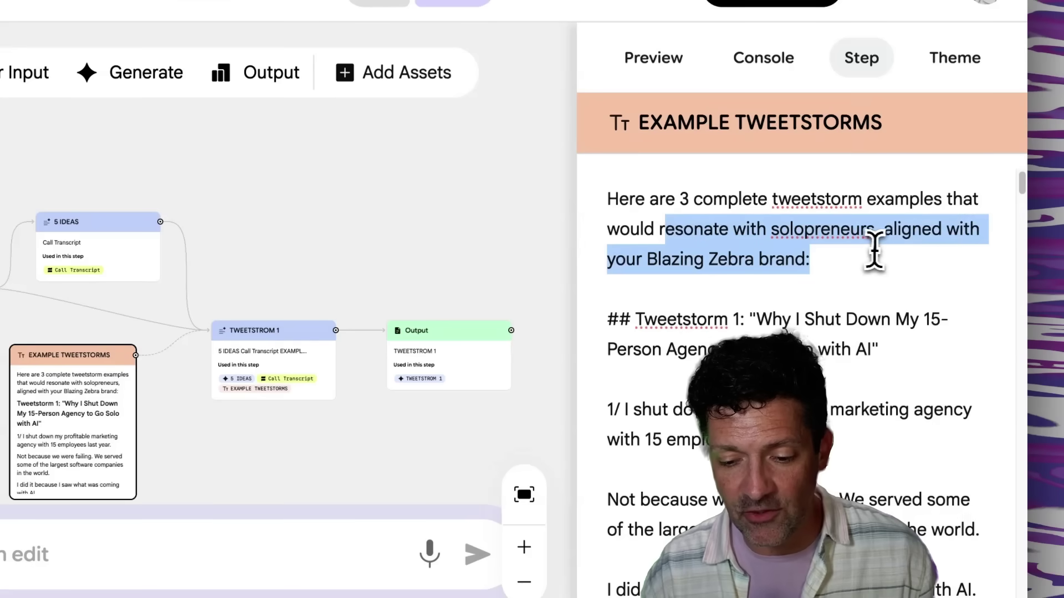
pyautogui.click(874, 252)
pyautogui.moveTo(660, 259); pyautogui.dragTo(814, 264)
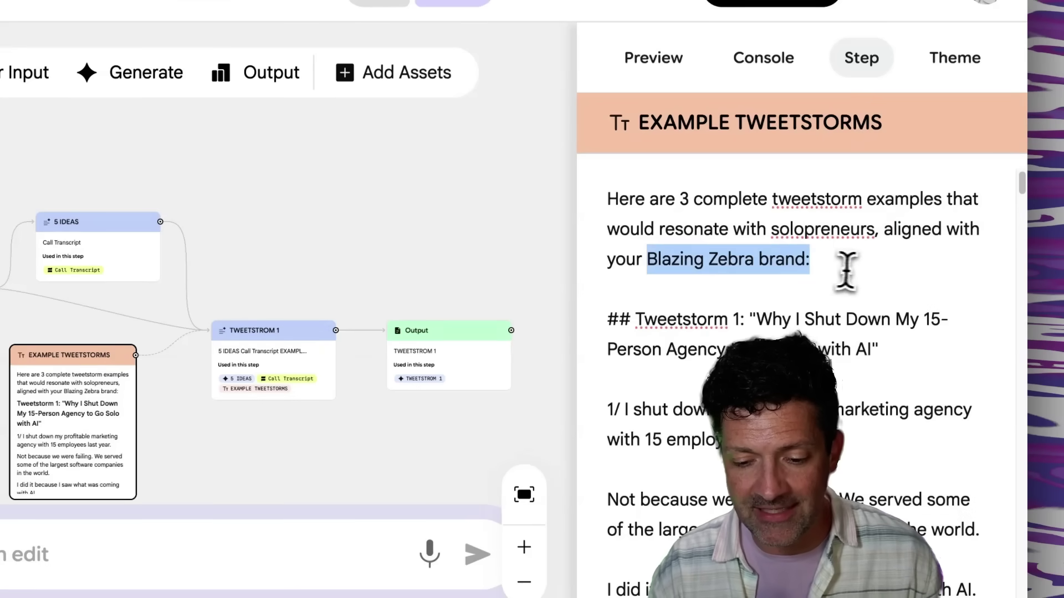
pyautogui.click(814, 264)
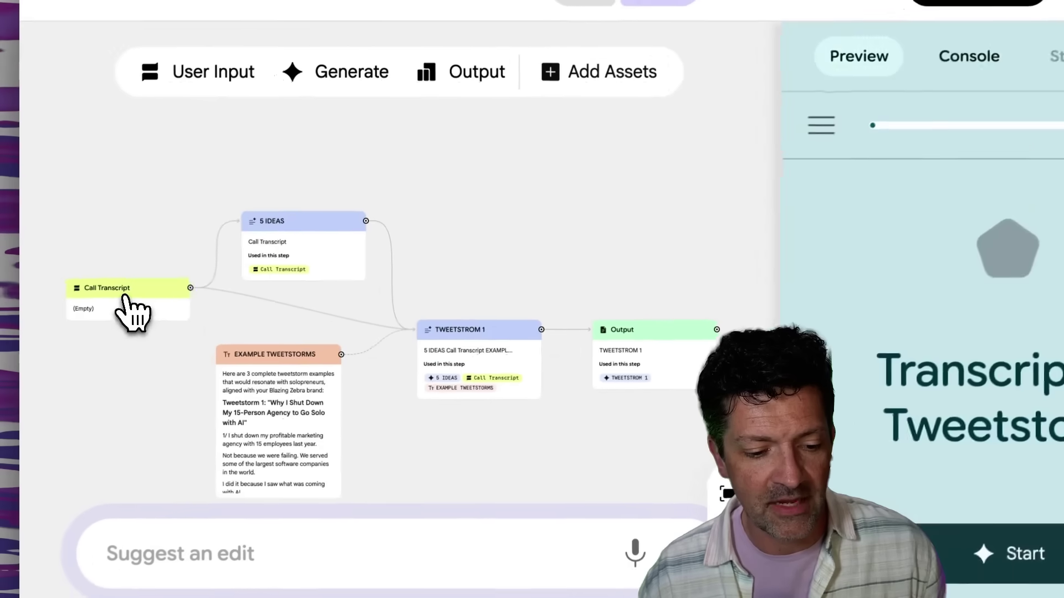
# Step: Check Call Transcript, 5 IDEAS, TWEETSTROM 1, EXAMPLE TWEETSTORMS and Output, then start a preview run
pyautogui.click(125, 297)
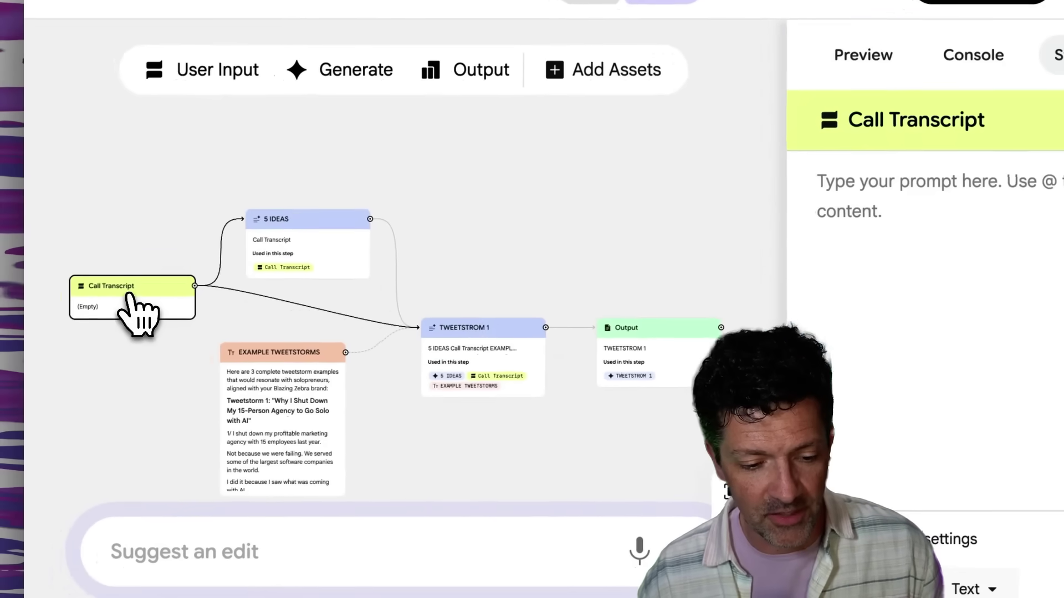
pyautogui.click(305, 244)
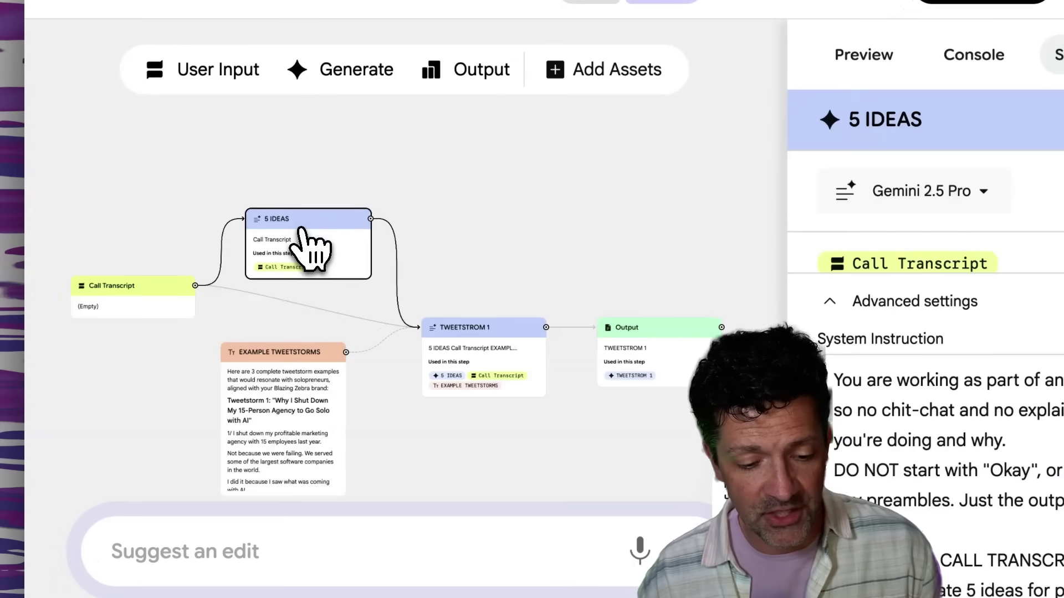
pyautogui.click(474, 348)
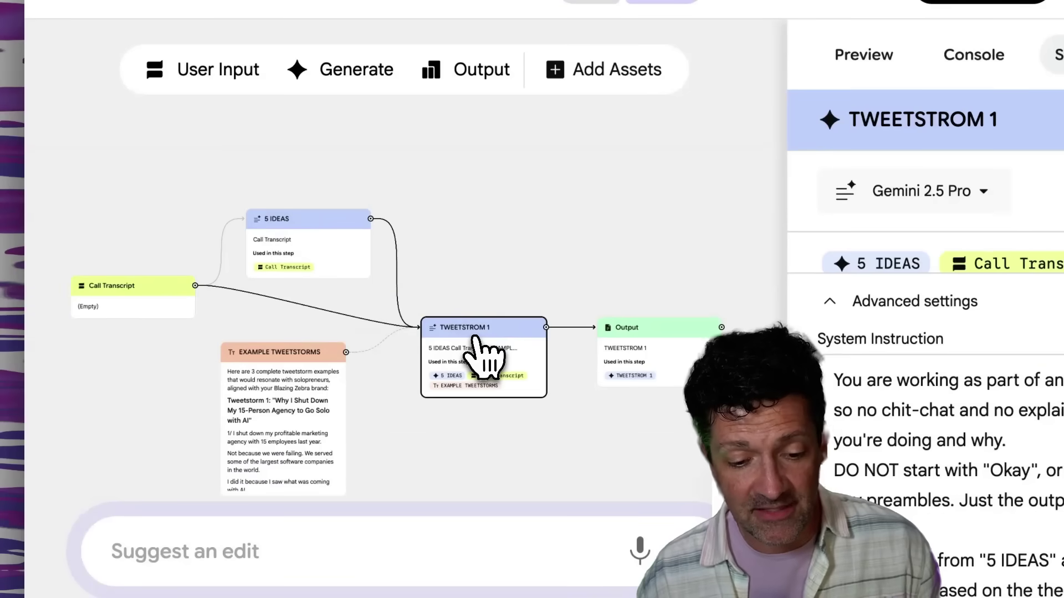
pyautogui.click(282, 400)
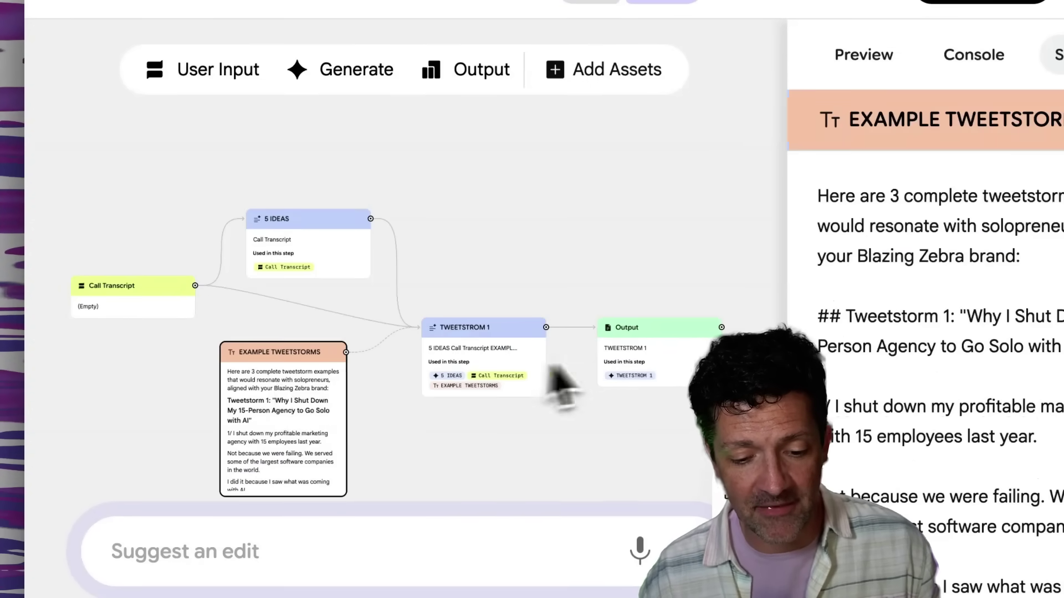
pyautogui.click(620, 357)
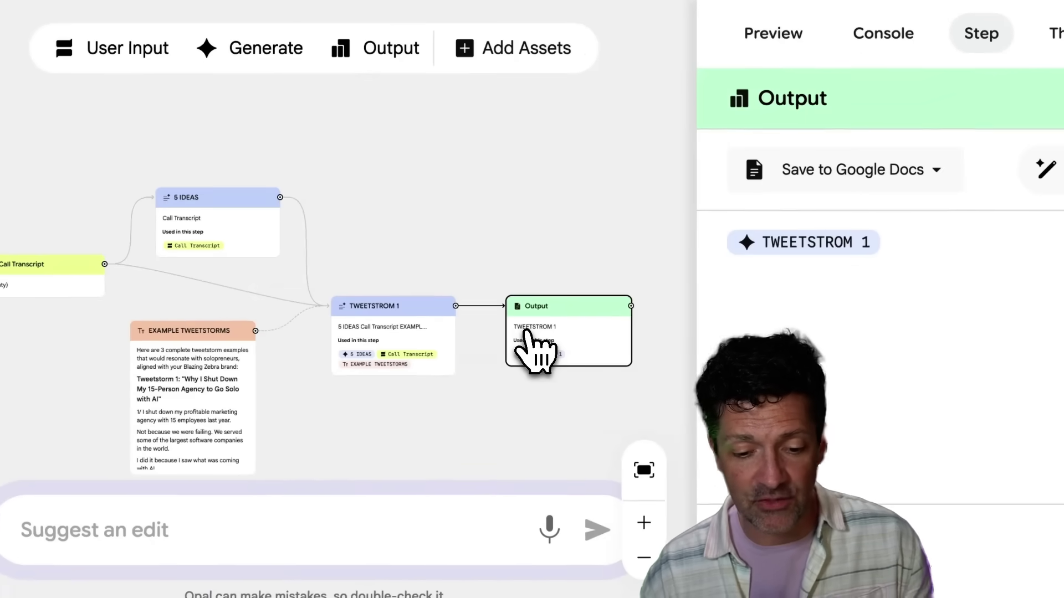
pyautogui.click(773, 33)
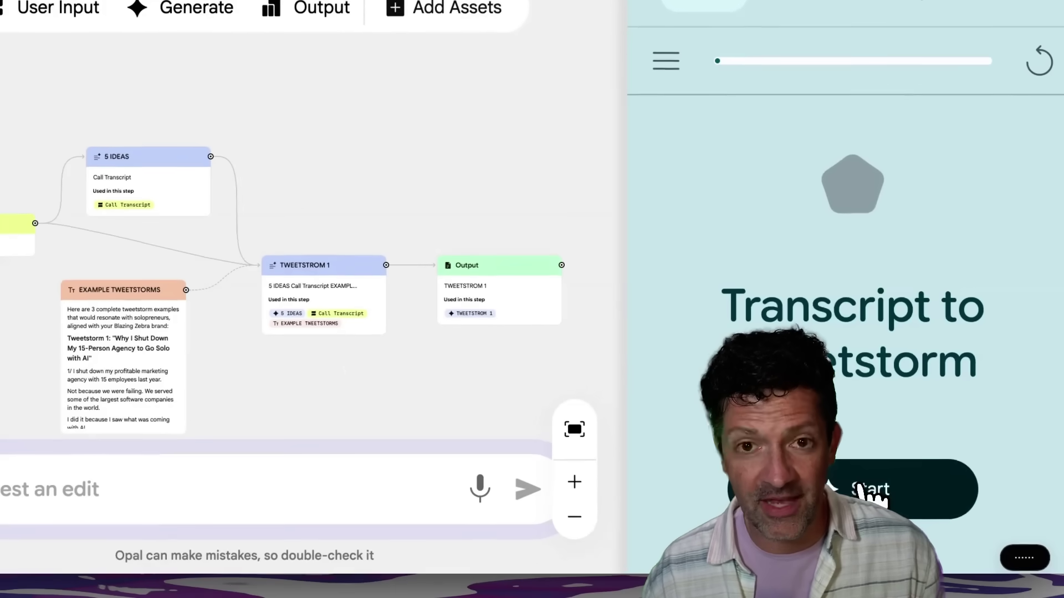
pyautogui.click(935, 532)
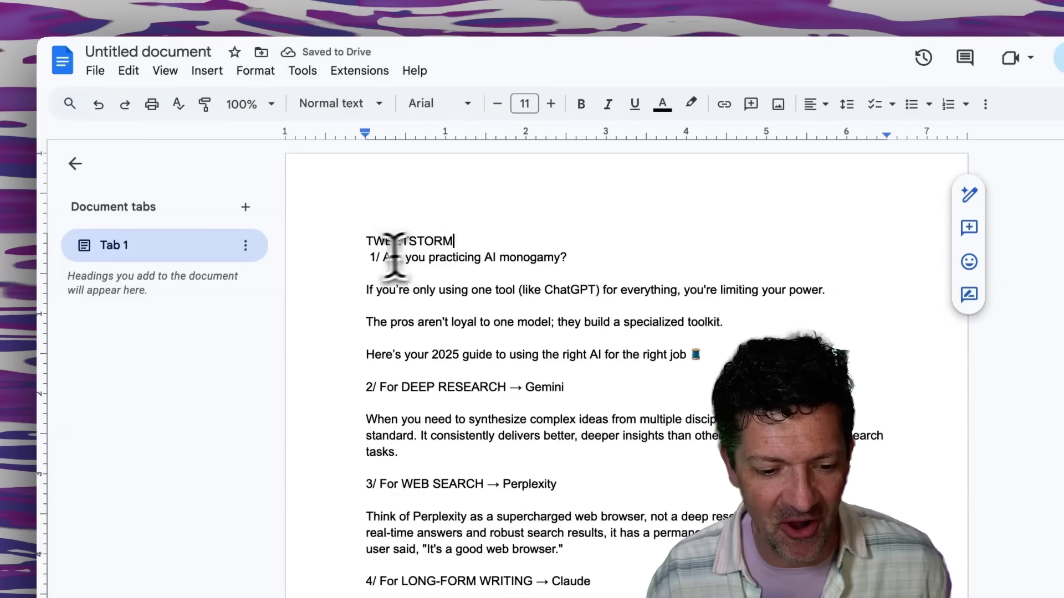
pyautogui.moveTo(437, 256); pyautogui.dragTo(573, 257)
pyautogui.click(569, 258)
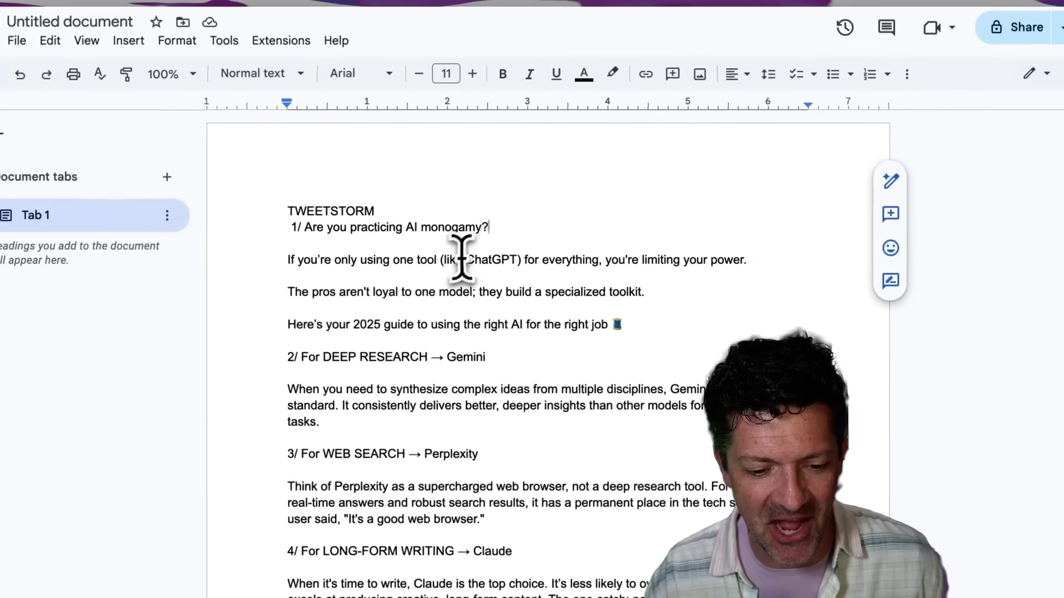
pyautogui.scroll(-3, 456, 260)
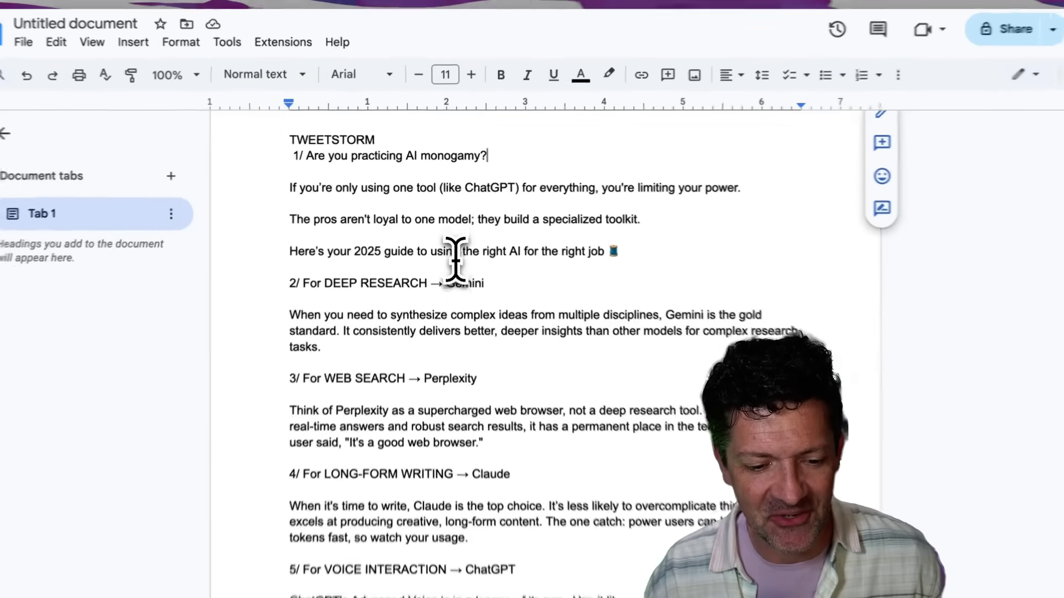
pyautogui.scroll(-1, 449, 232)
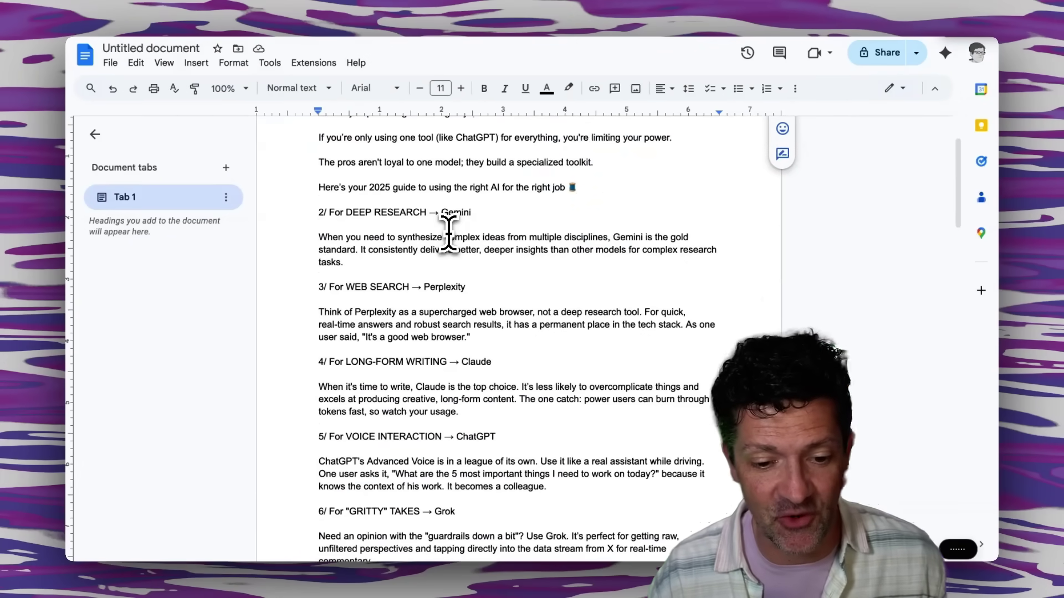
pyautogui.scroll(-5, 448, 231)
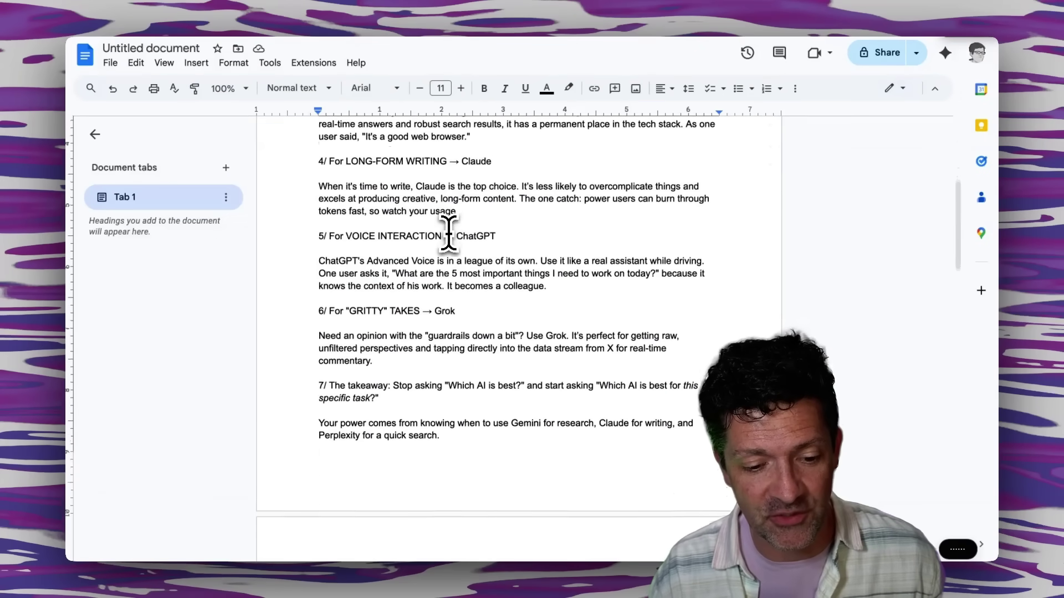
pyautogui.scroll(-10, 448, 231)
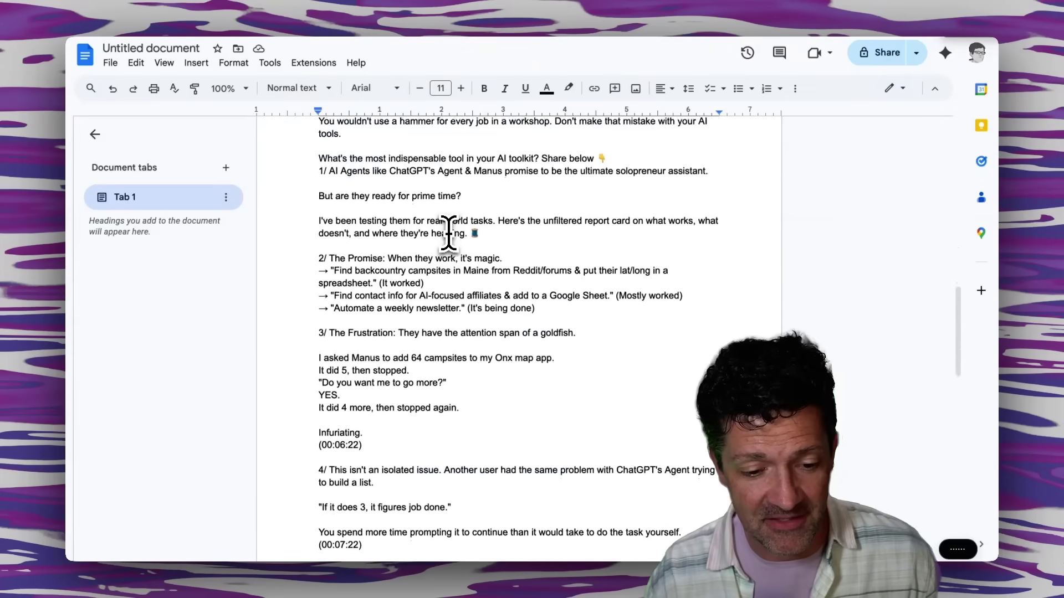
pyautogui.scroll(-3, 448, 232)
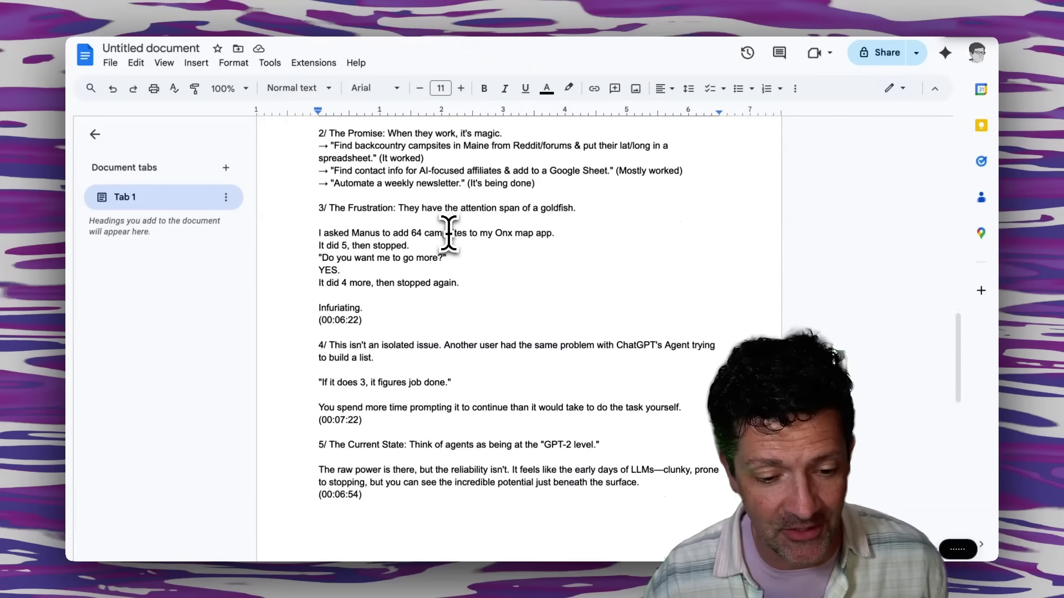
pyautogui.scroll(-1, 449, 231)
pyautogui.scroll(-6, 449, 231)
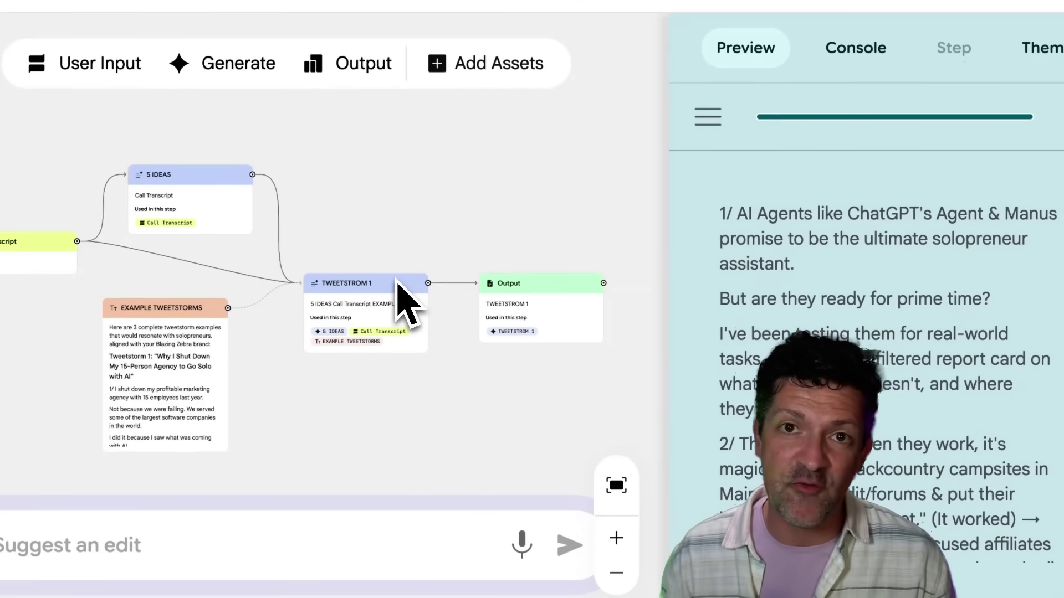
# Step: Paste a duplicate of TWEETSTROM 1 beneath the original and wire its result to Output
pyautogui.click(377, 284)
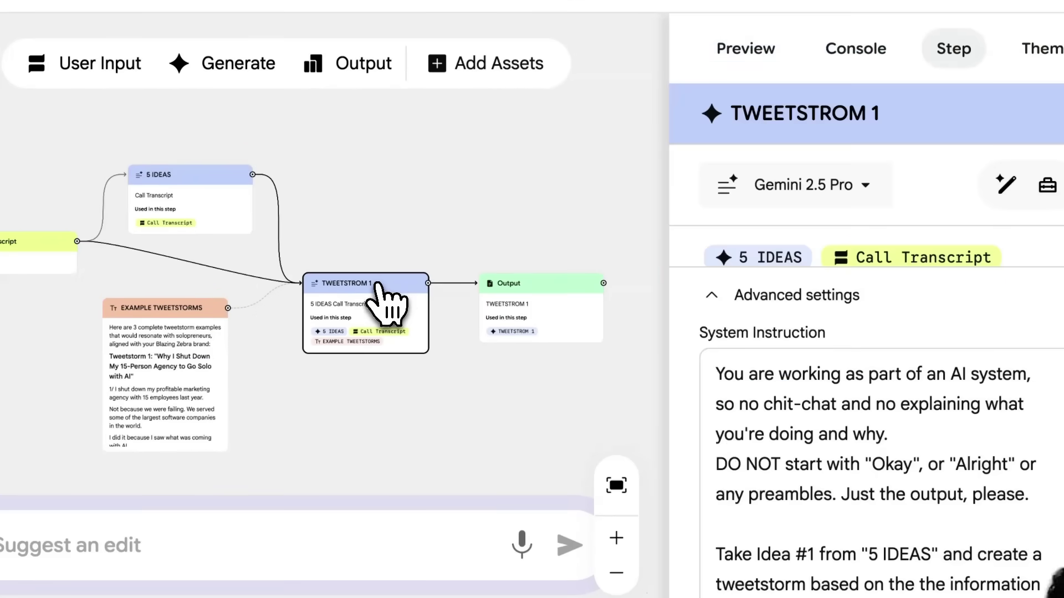
pyautogui.moveTo(377, 283); pyautogui.dragTo(369, 275)
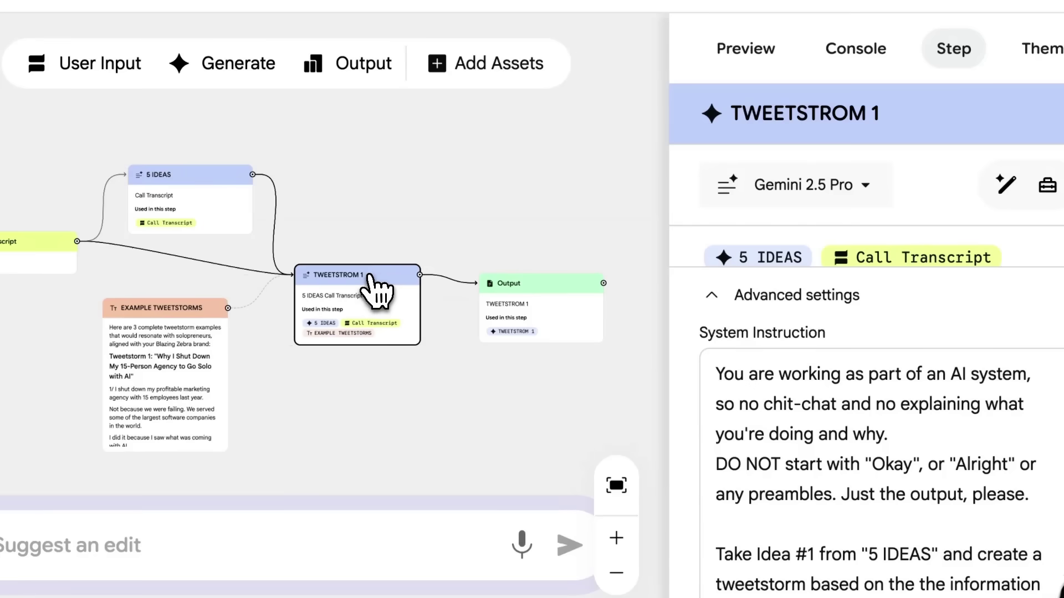
pyautogui.click(356, 426)
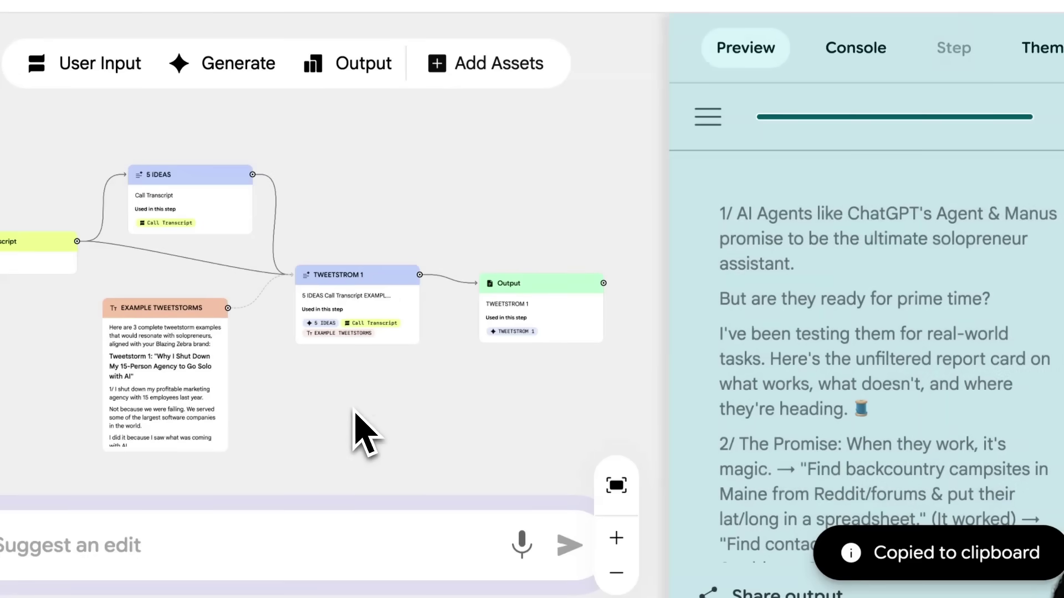
pyautogui.hotkey('ctrl', 'v')
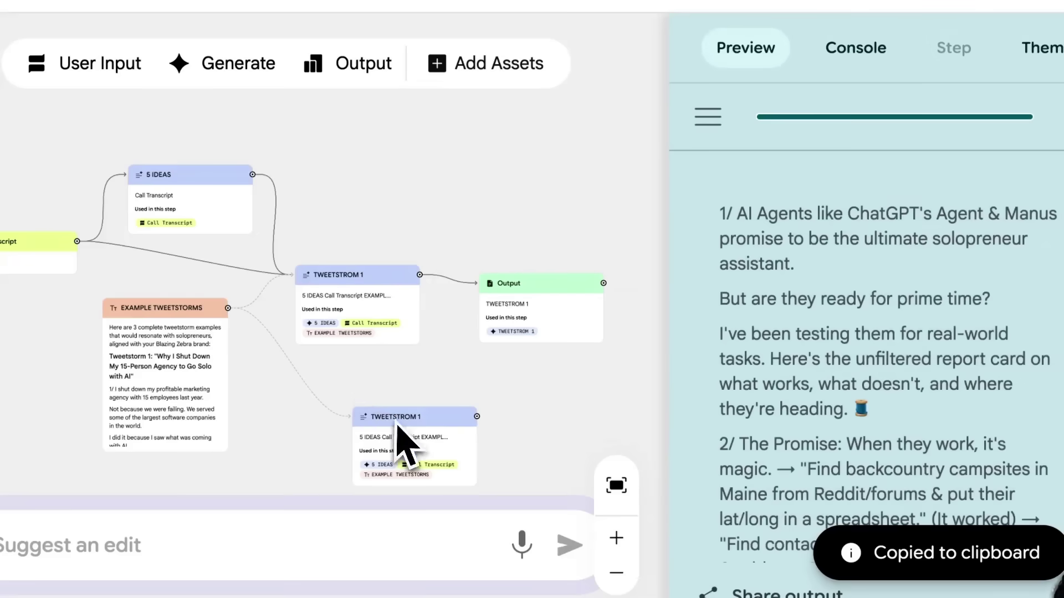
pyautogui.moveTo(392, 420); pyautogui.dragTo(334, 393)
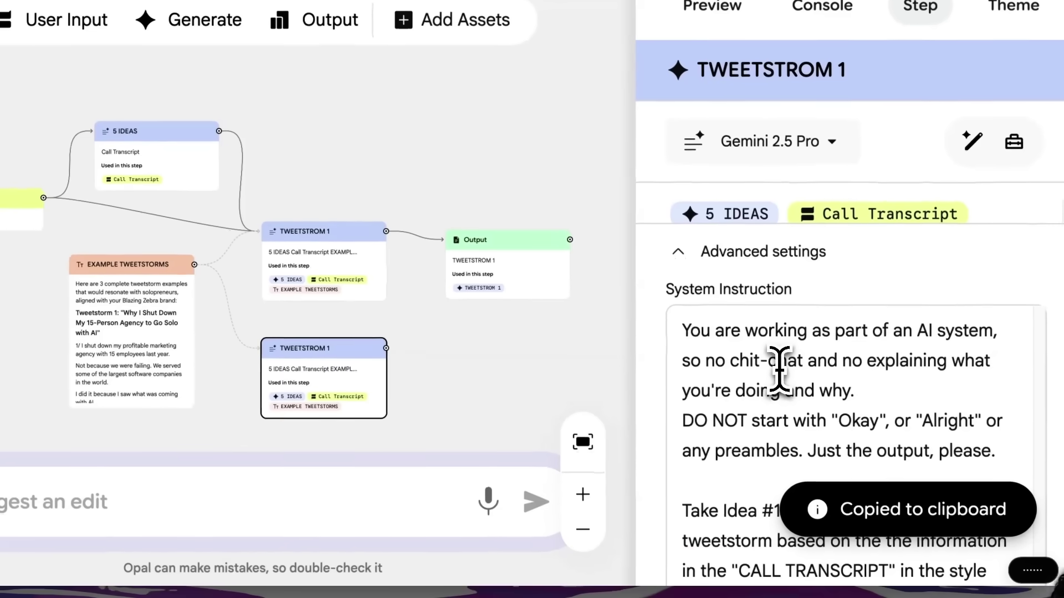
pyautogui.scroll(-3, 780, 371)
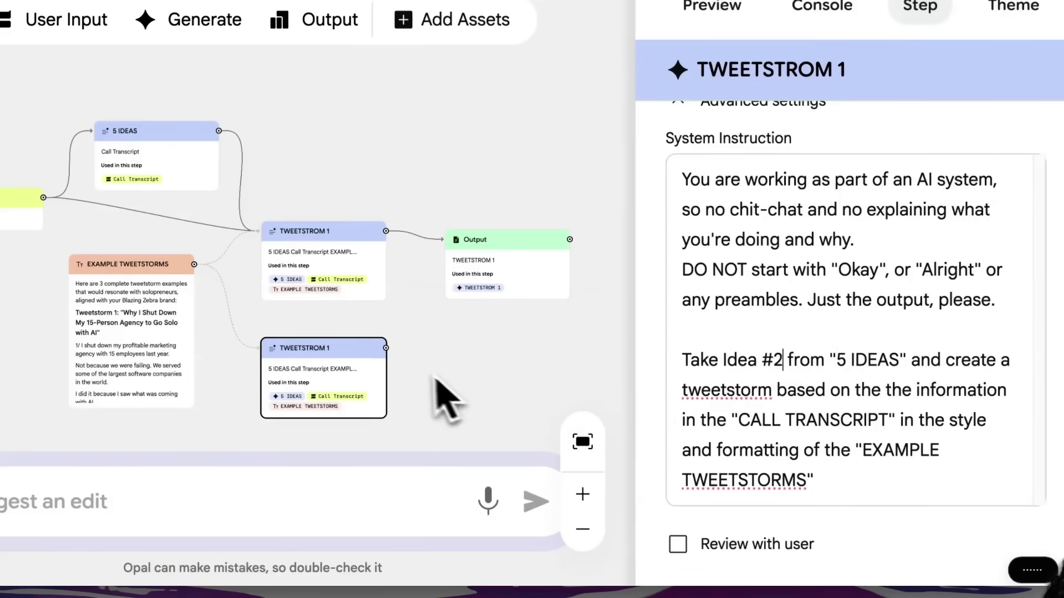
pyautogui.moveTo(386, 348); pyautogui.dragTo(505, 244)
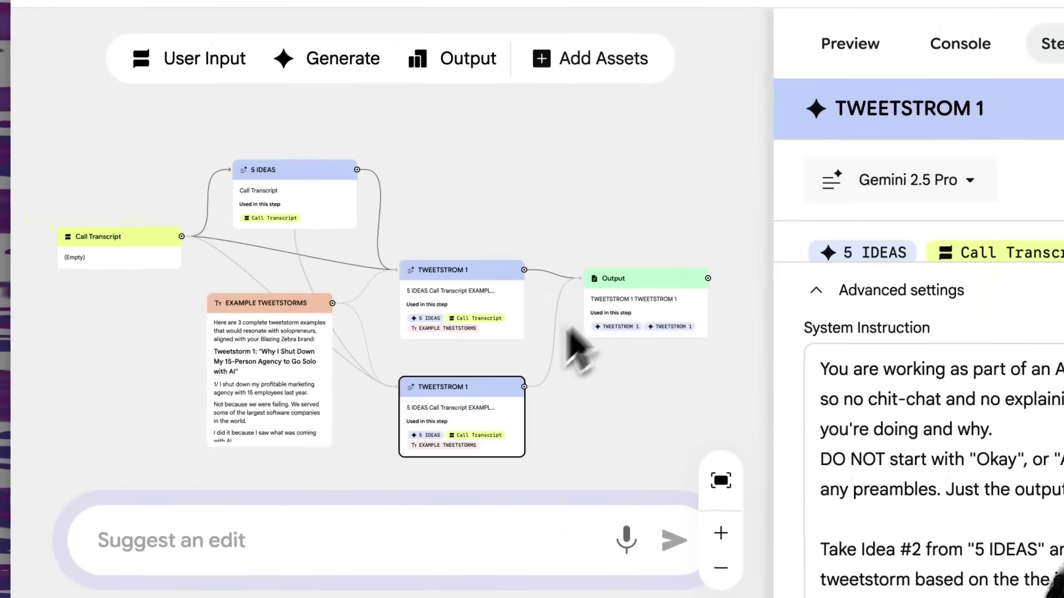
pyautogui.moveTo(275, 306); pyautogui.dragTo(183, 382)
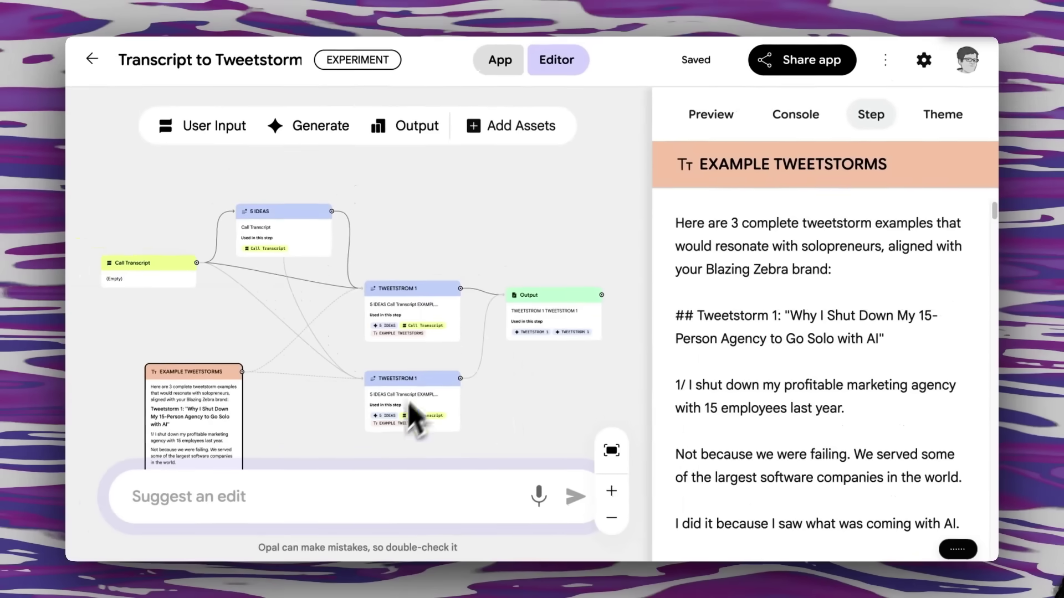
# Step: Copy the lower tweetstorm node, paste another copy below, and connect it to Output
pyautogui.click(409, 383)
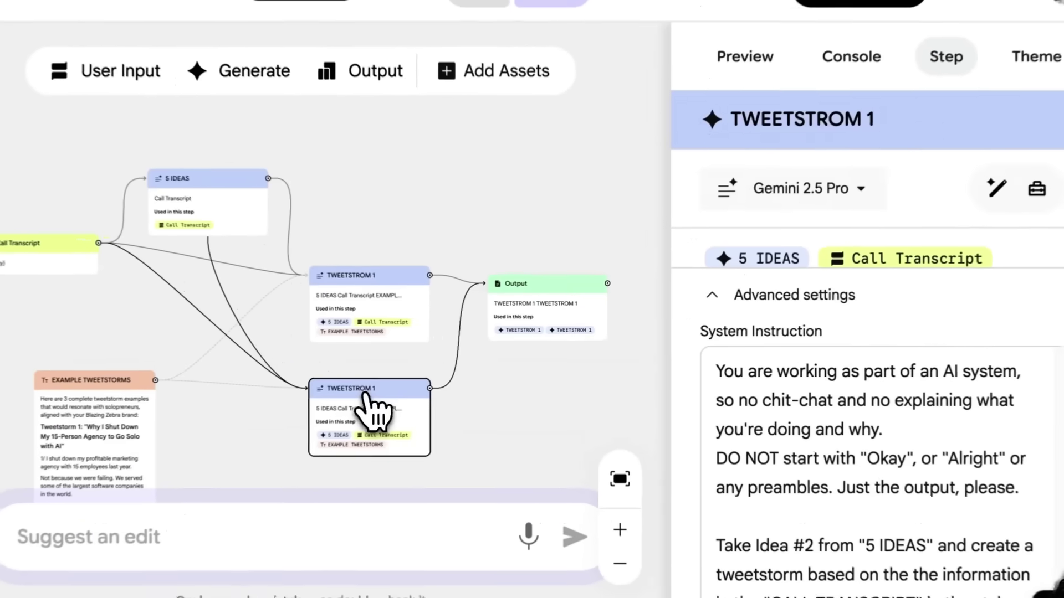
pyautogui.hotkey('ctrl', 'c')
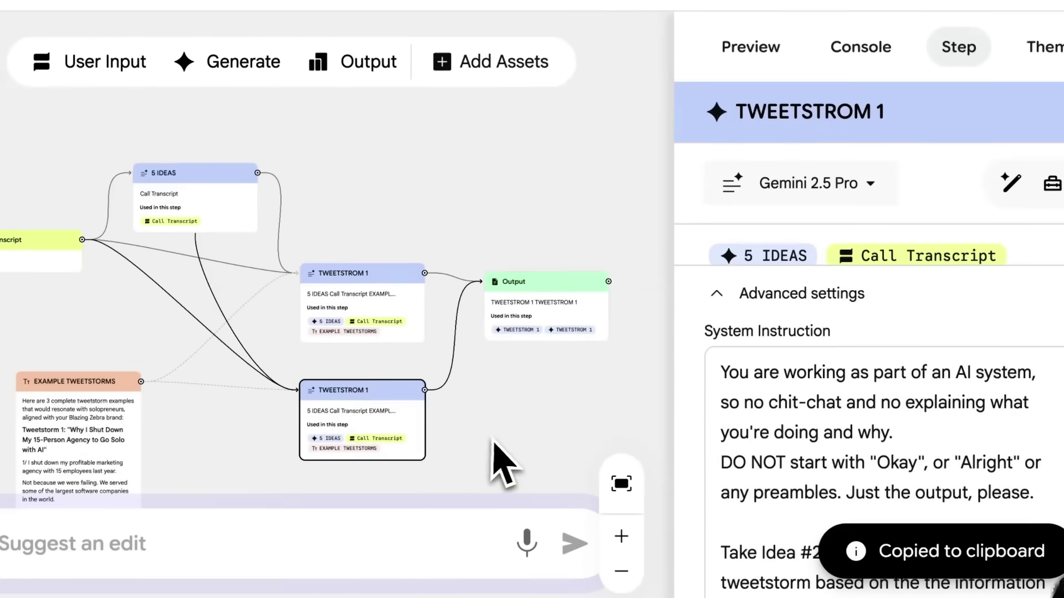
pyautogui.scroll(-3, 503, 464)
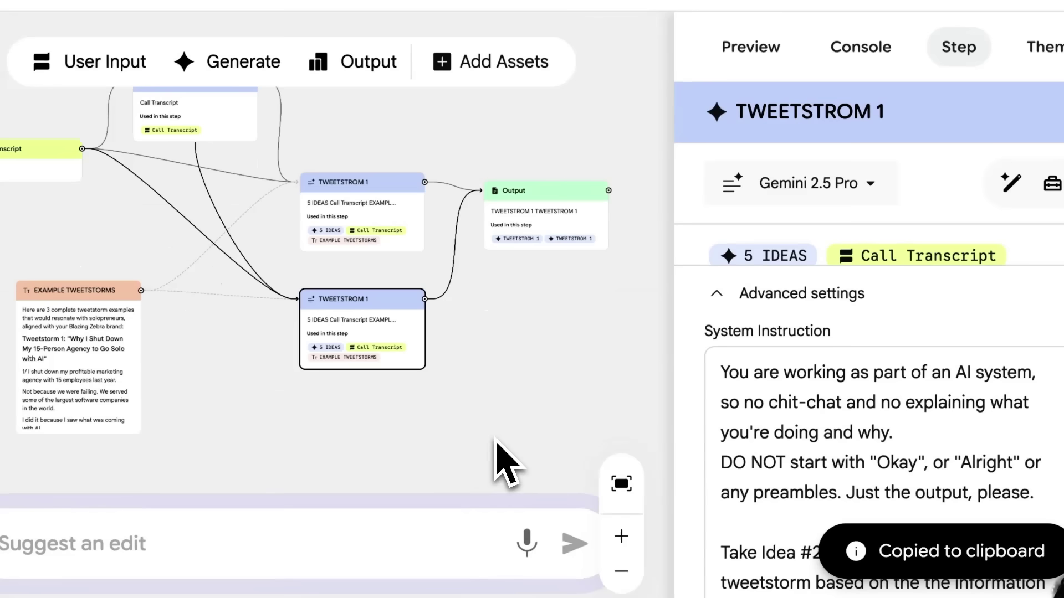
pyautogui.hotkey('ctrl', 'v')
pyautogui.moveTo(529, 361); pyautogui.dragTo(328, 422)
pyautogui.moveTo(416, 415); pyautogui.dragTo(483, 205)
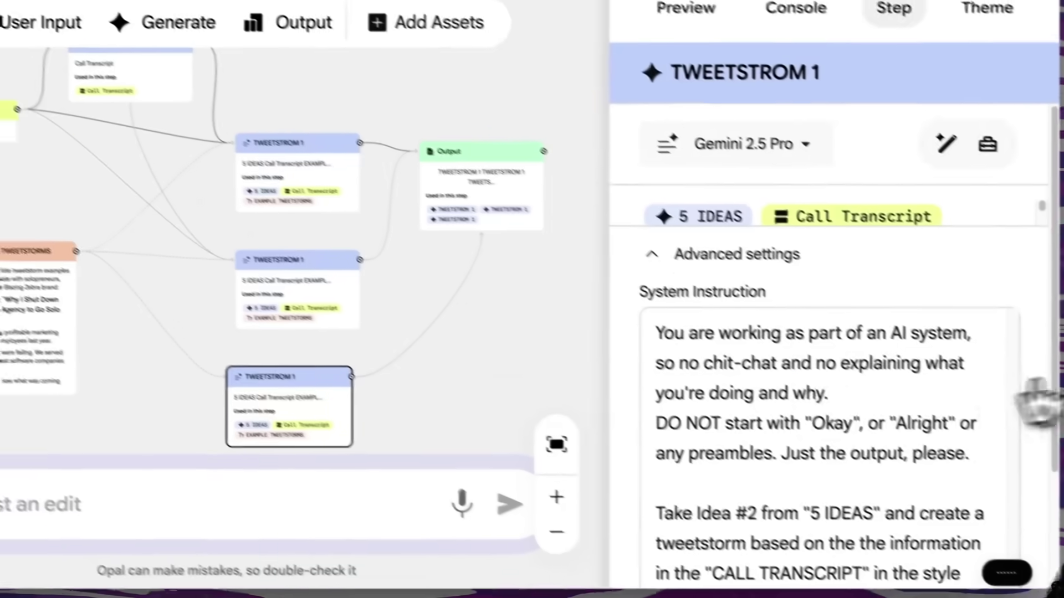
# Step: Review the Generate Tweets output settings and the EXAMPLE TWEETSTORMS asset text
pyautogui.scroll(-2, 919, 470)
pyautogui.scroll(-1, 821, 413)
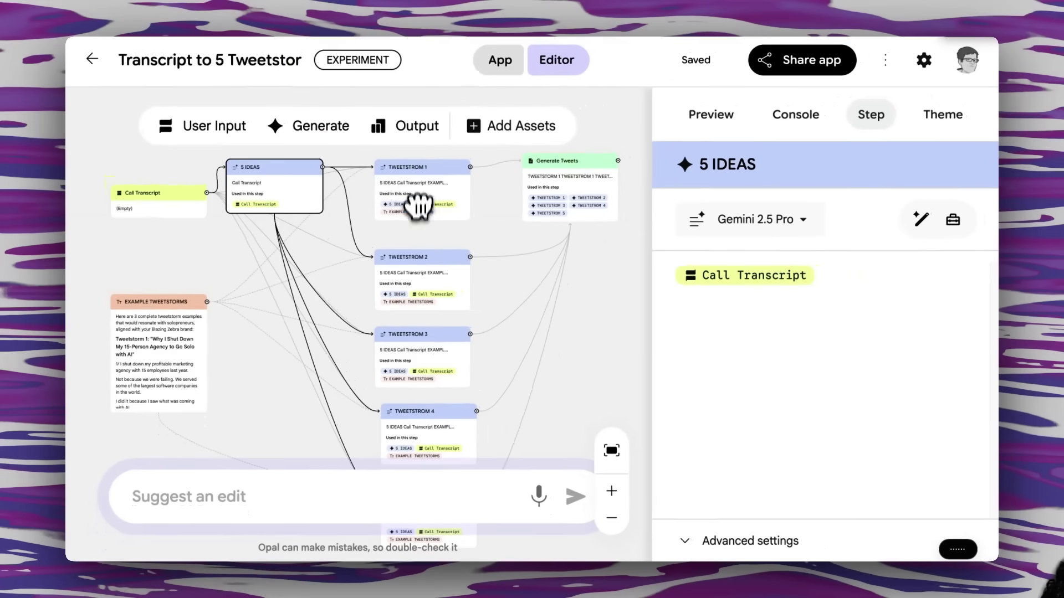
pyautogui.scroll(-5, 419, 282)
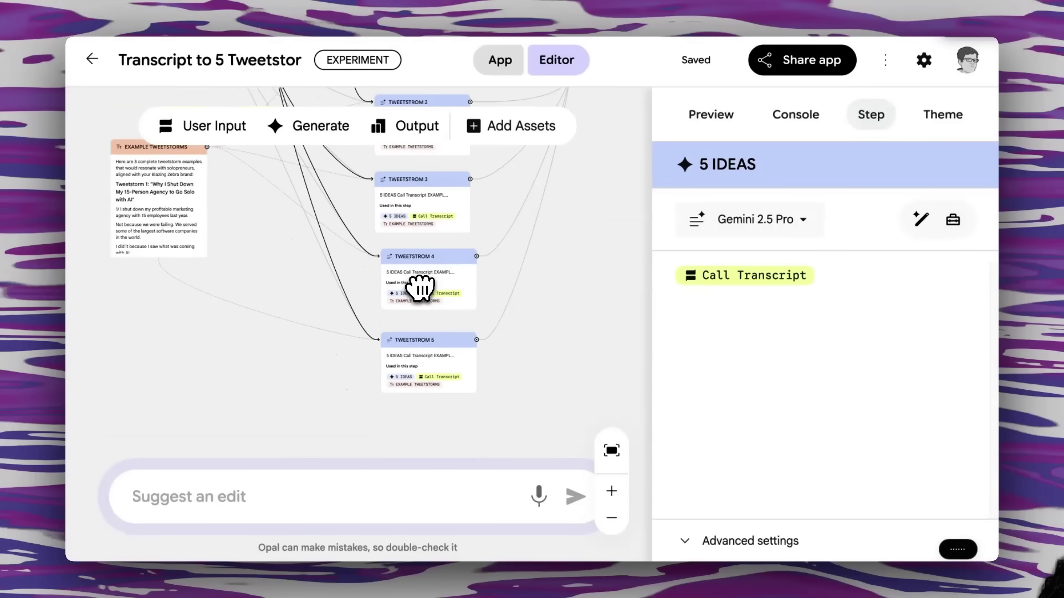
pyautogui.scroll(7, 419, 287)
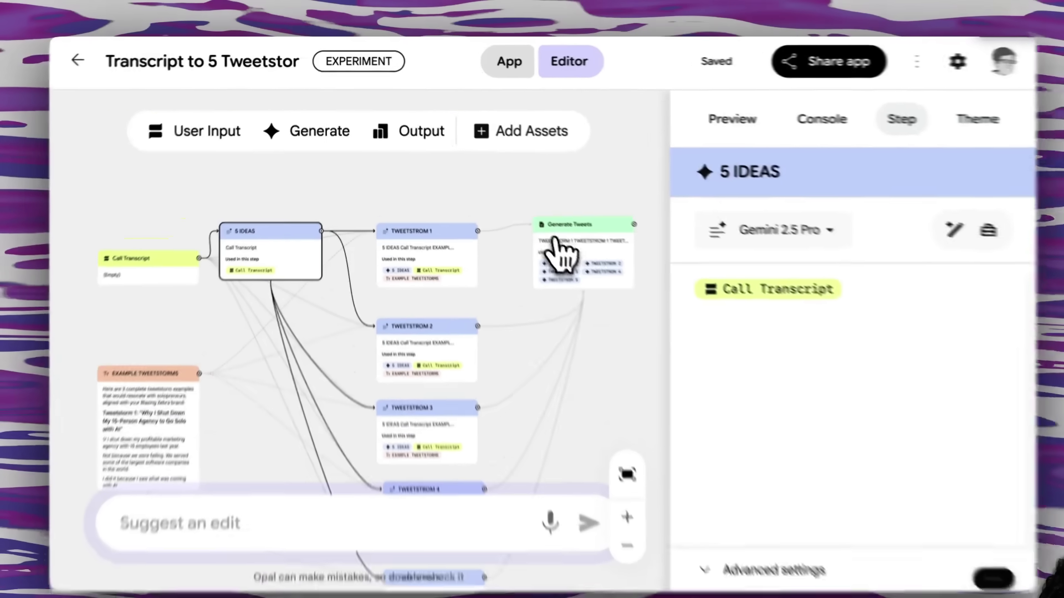
pyautogui.click(549, 233)
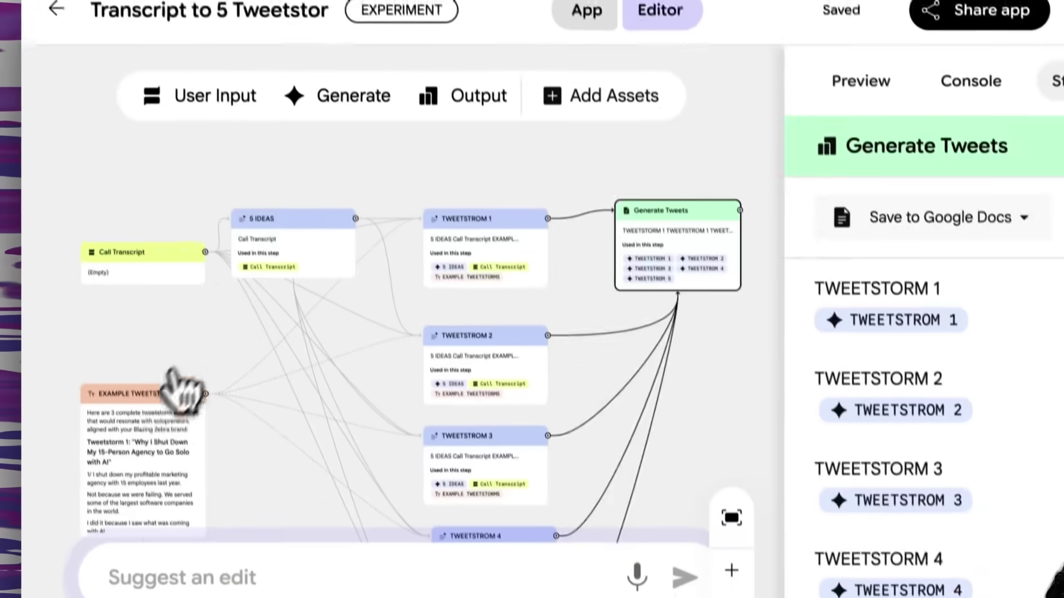
pyautogui.click(138, 451)
pyautogui.scroll(-5, 775, 332)
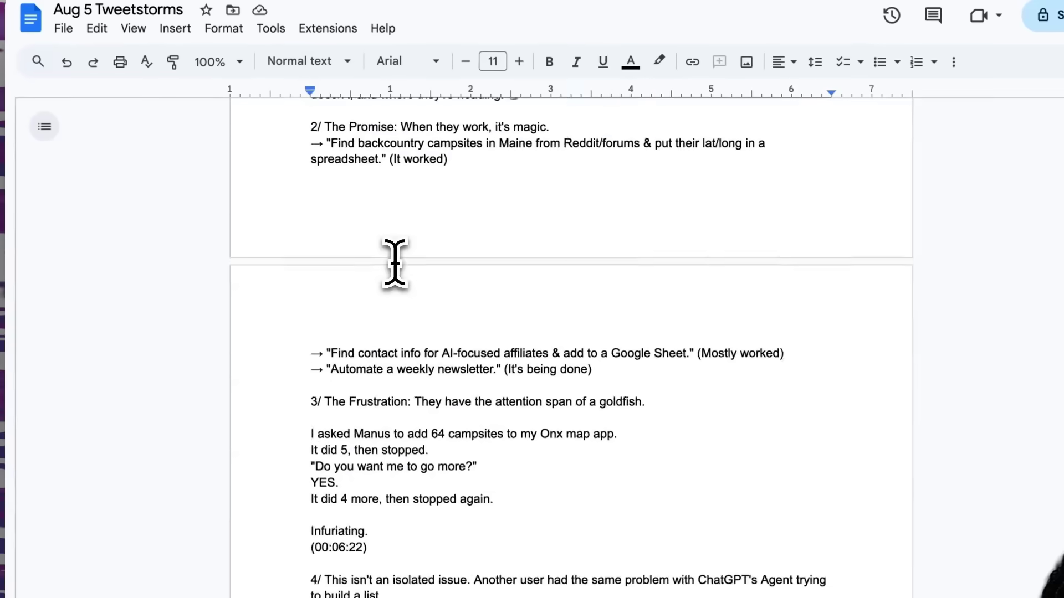
# Step: Scroll up through the generated tweetstorms in the Aug 5 Tweetstorms document
pyautogui.scroll(15, 394, 261)
pyautogui.scroll(10, 388, 257)
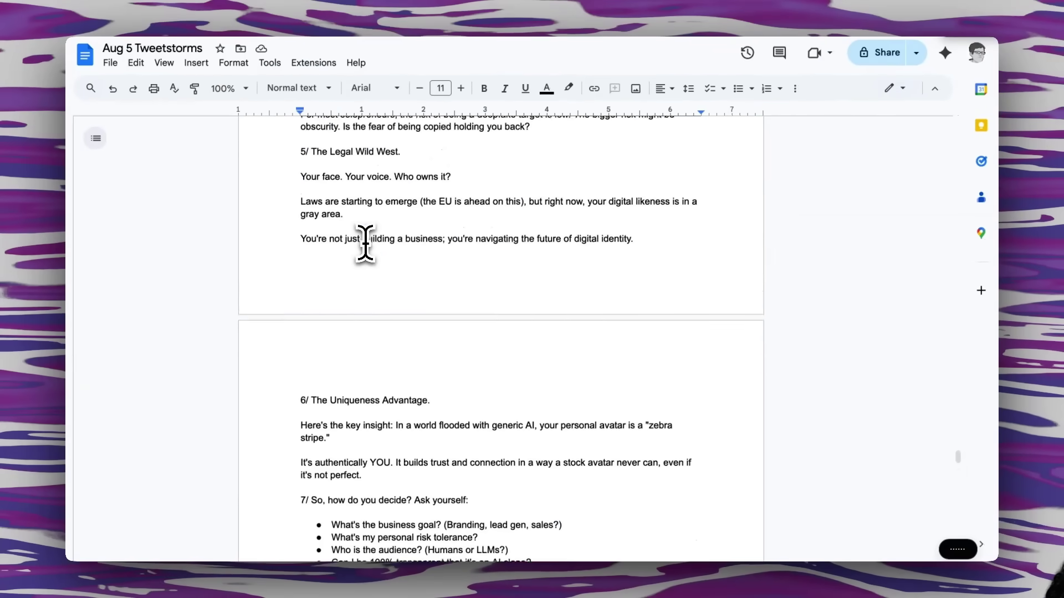
pyautogui.scroll(4, 365, 243)
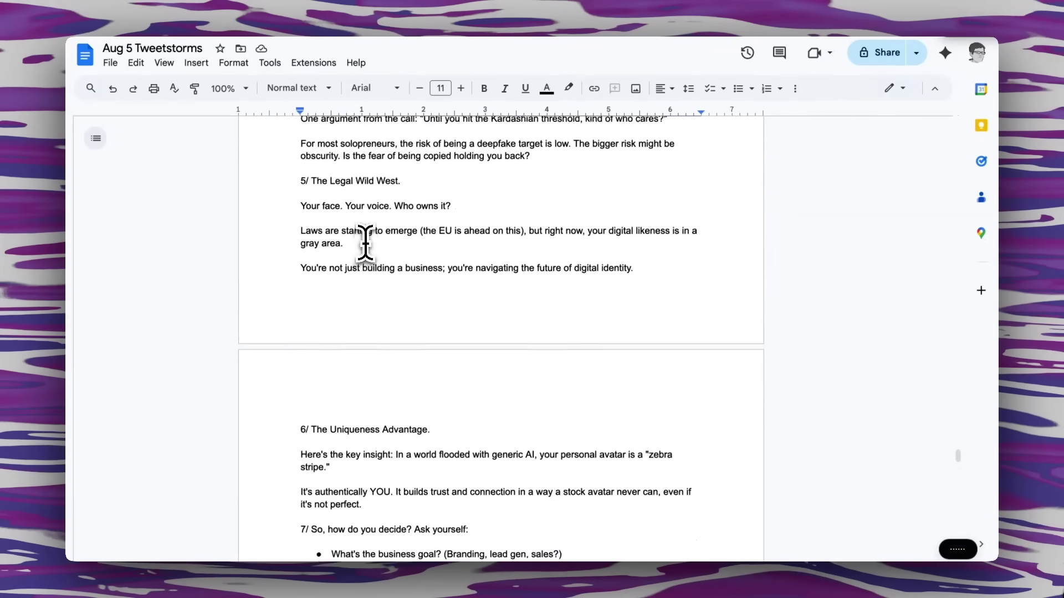
pyautogui.scroll(6, 366, 242)
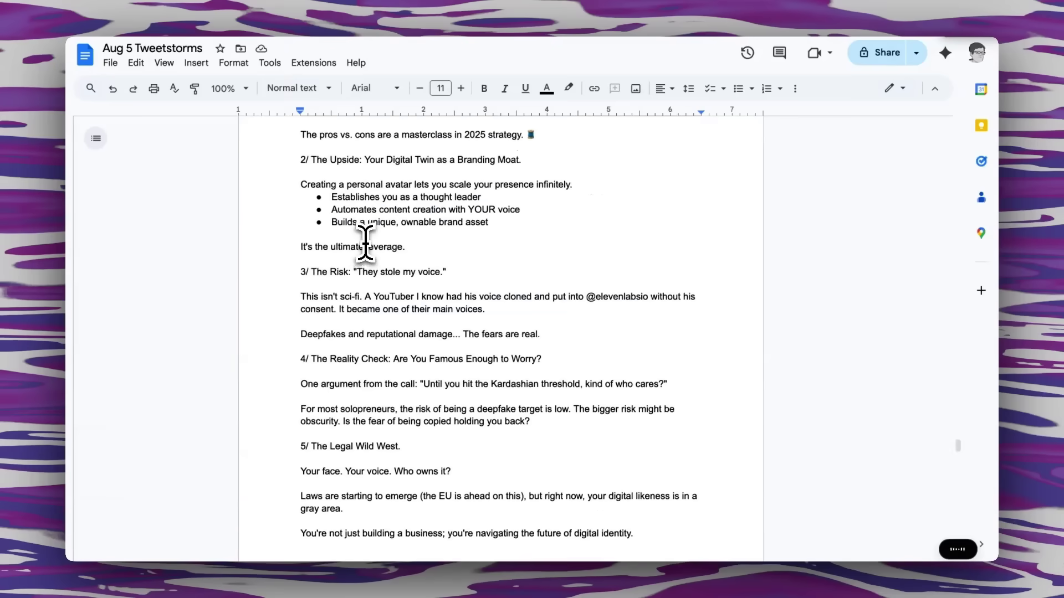